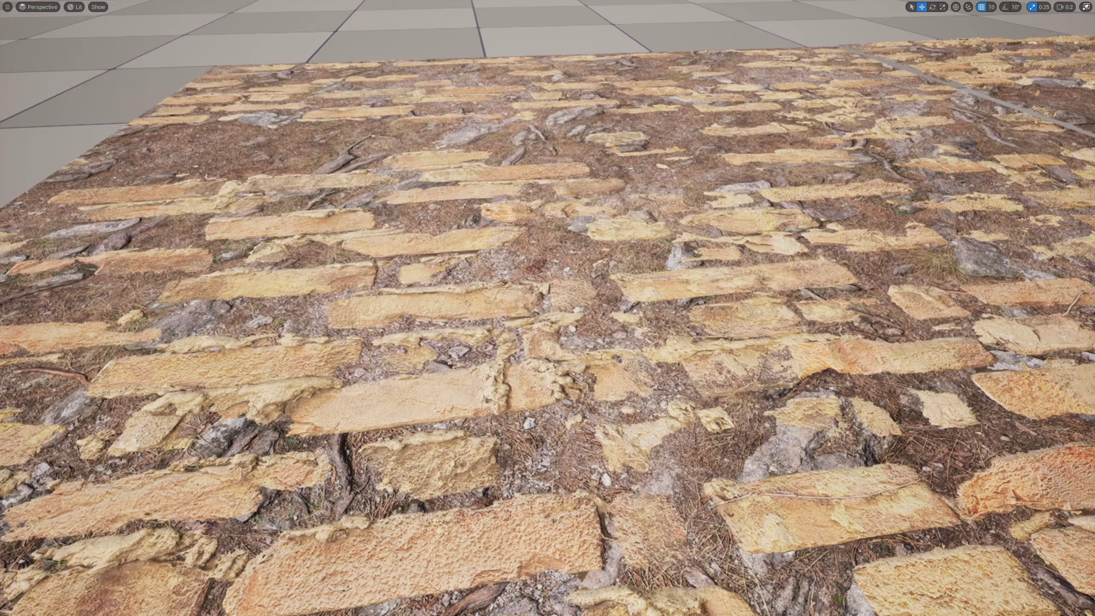
Step: Browse the brick texture folders and bring the M_HeightBlend_Inst editor back to the front
scroll(547, 308, down, 10)
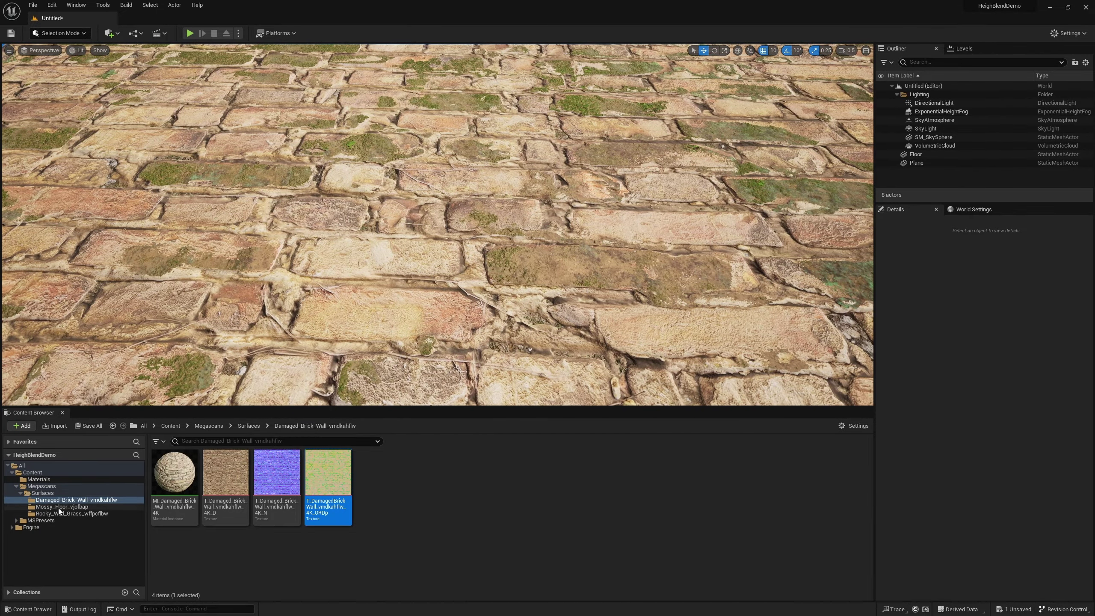
click(59, 510)
click(60, 502)
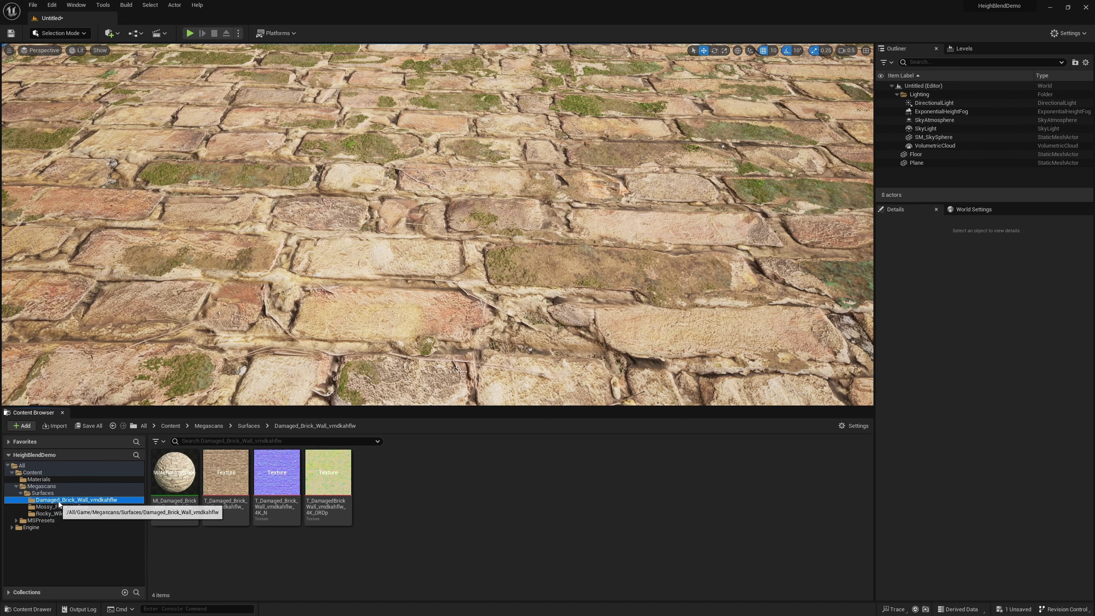
key(alt+Tab)
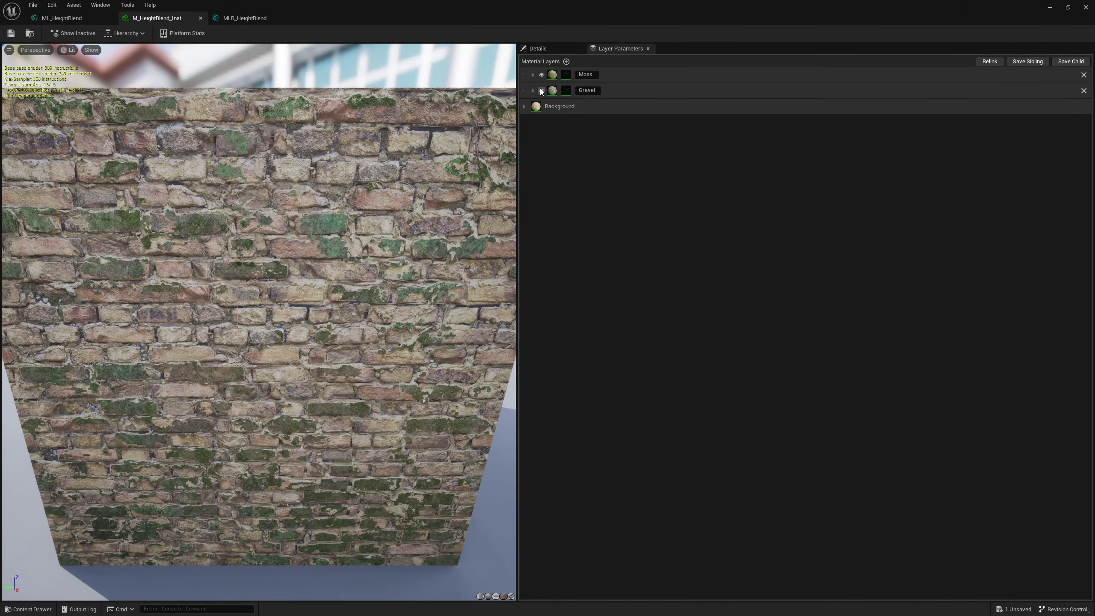
click(533, 90)
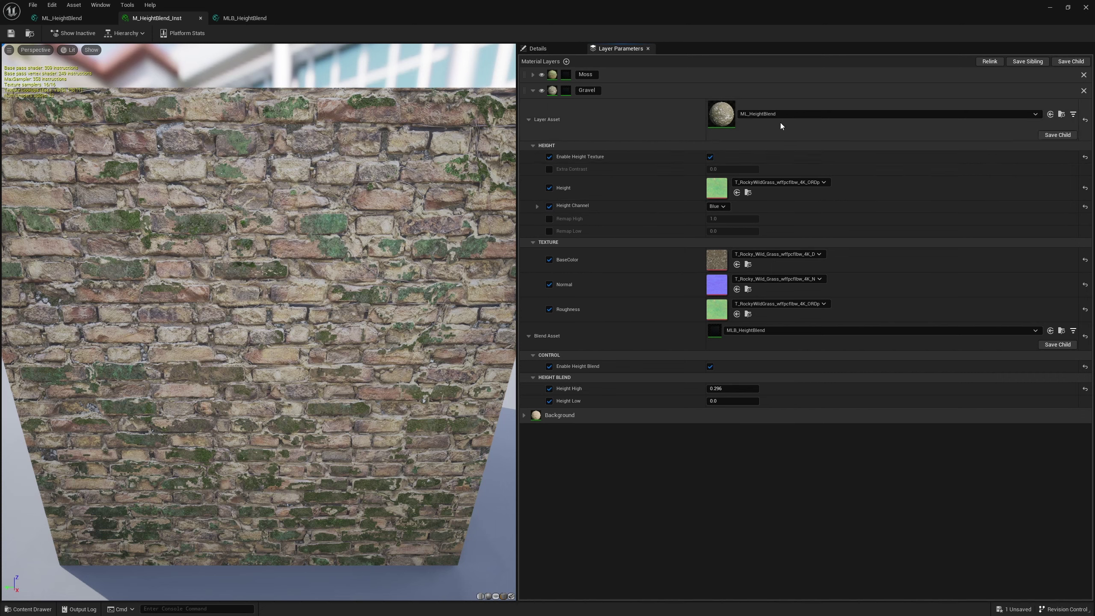
click(533, 90)
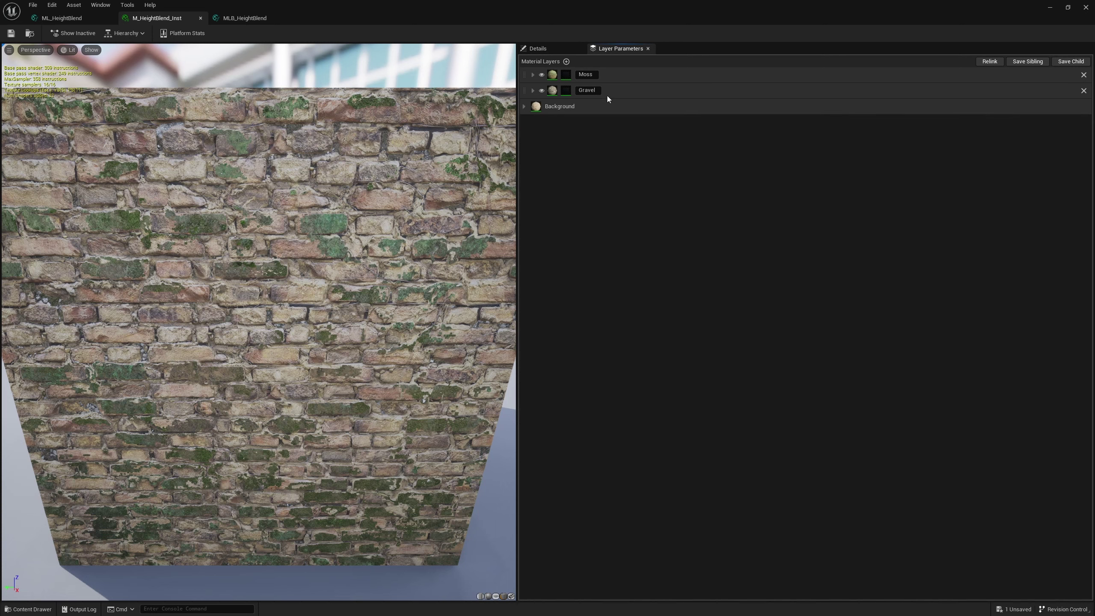
Step: Orbit the preview wall and bring the level camera close to the brick floor
drag(413, 284, 334, 402)
drag(272, 359, 334, 355)
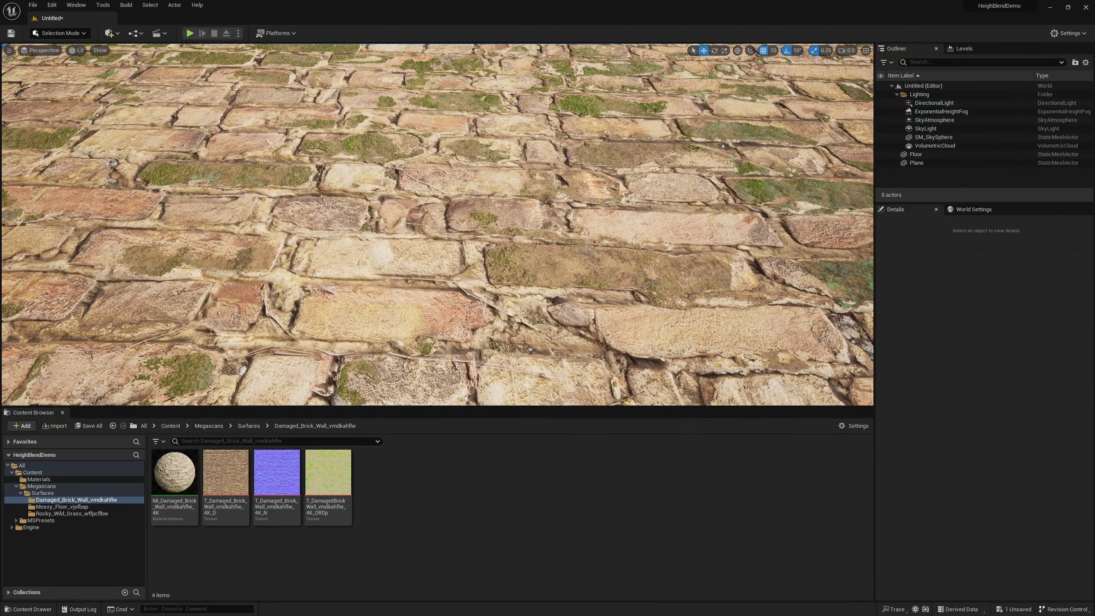
right_drag(437, 224, 438, 224)
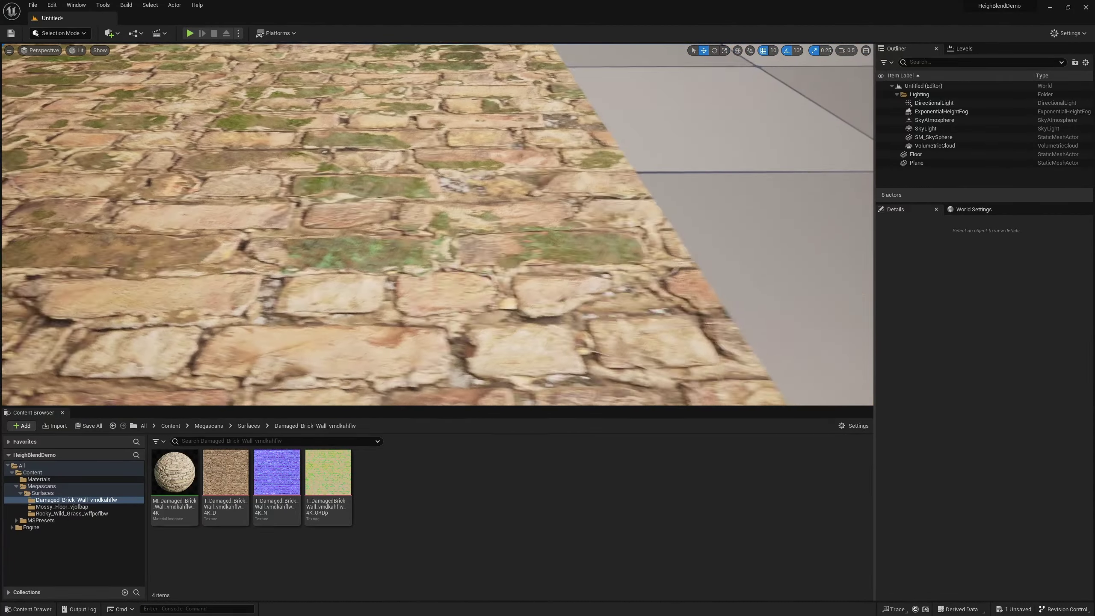
right_drag(352, 230, 352, 230)
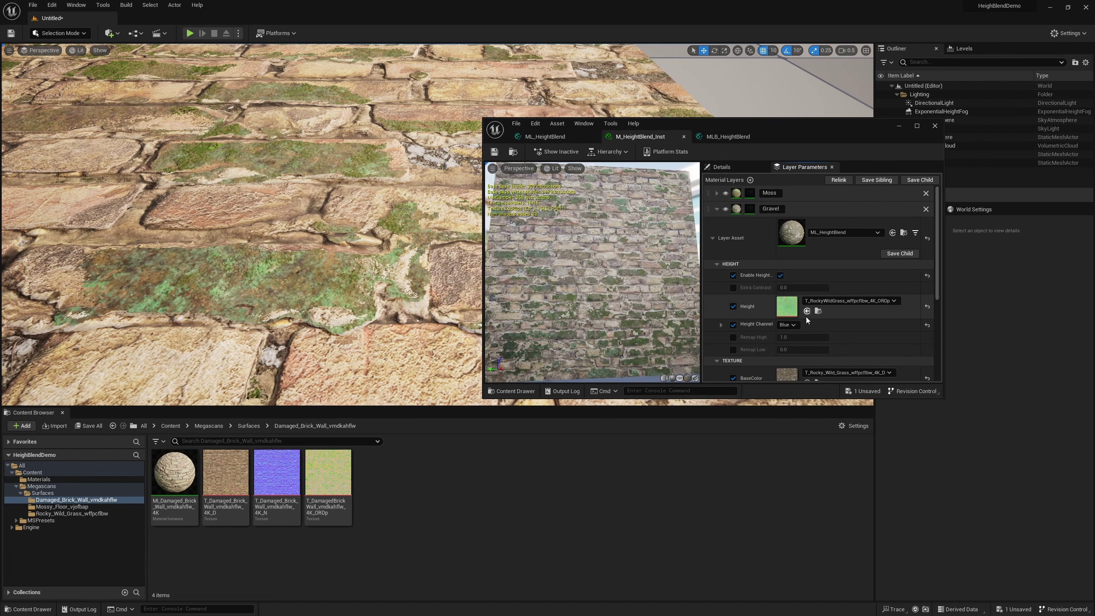
Step: Drag the Gravel layer's Height High to 0.36 and inspect the gravel blend on the floor
scroll(755, 299, down, 5)
scroll(750, 304, down, 1)
mouse_move(797, 346)
mouse_down()
mouse_move(815, 346)
mouse_move(806, 346)
mouse_up()
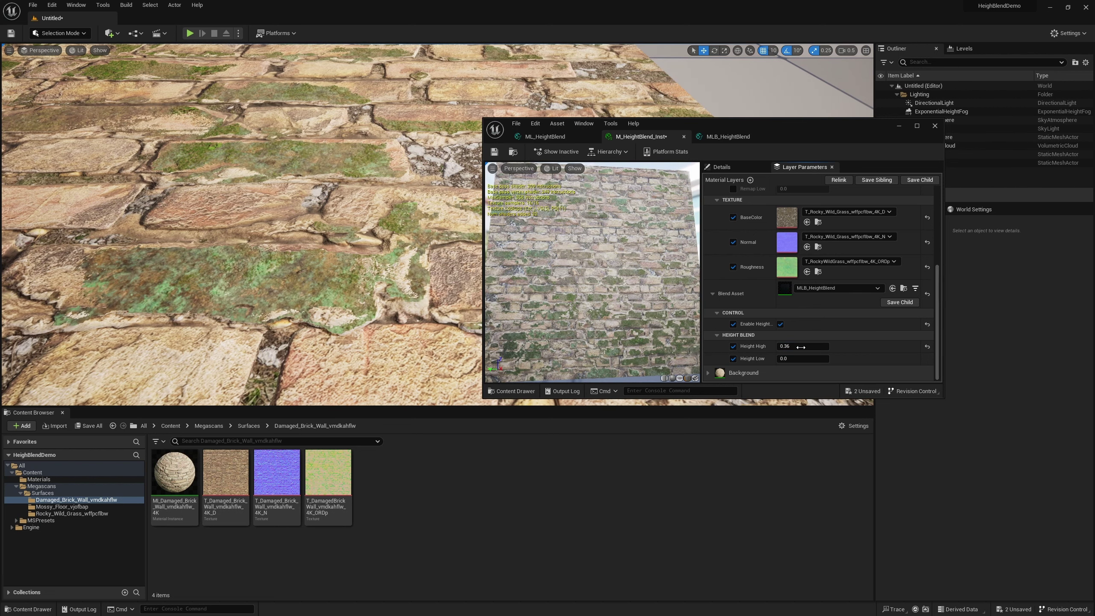
drag(705, 125, 785, 251)
mouse_move(558, 208)
right_down()
mouse_move(560, 190)
mouse_move(558, 208)
right_up()
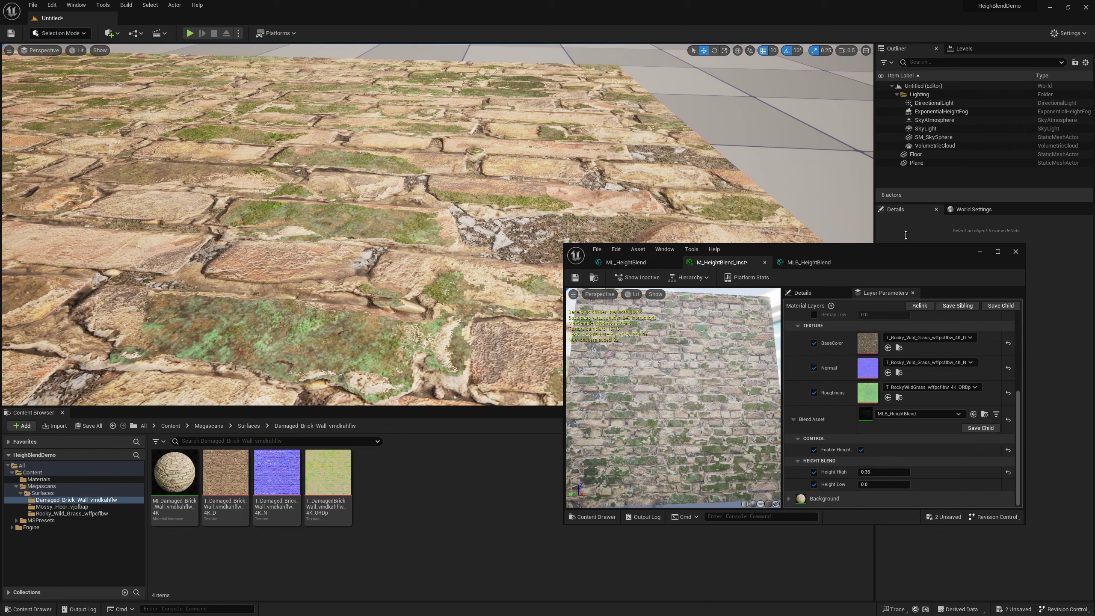
Step: Close the material instance, then create an Actor Blueprint named BP_HeightBake and open it
click(482, 530)
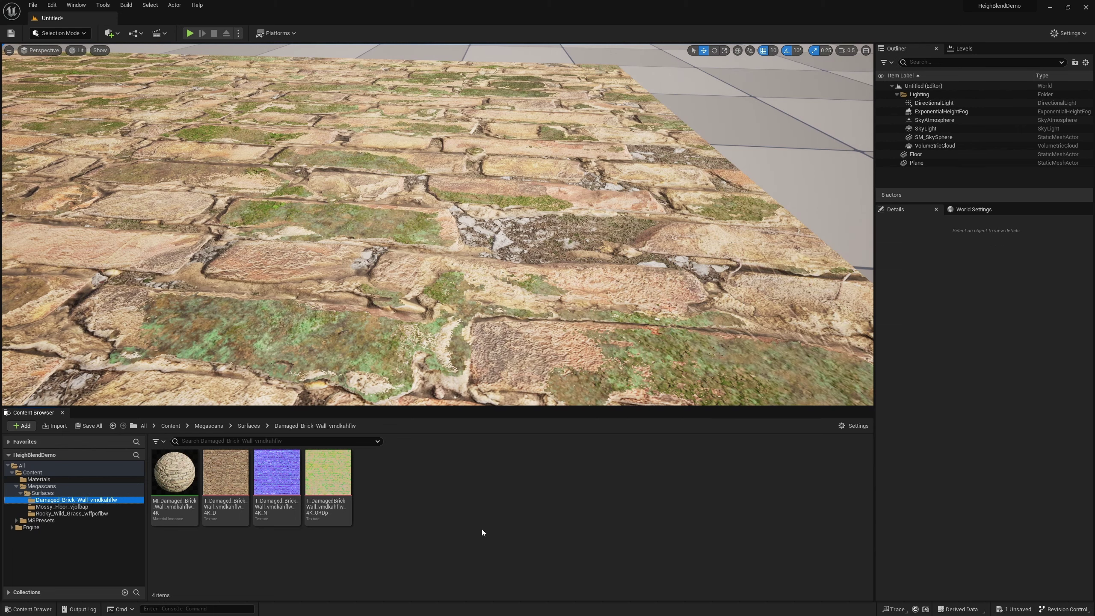
right_click(432, 512)
click(519, 253)
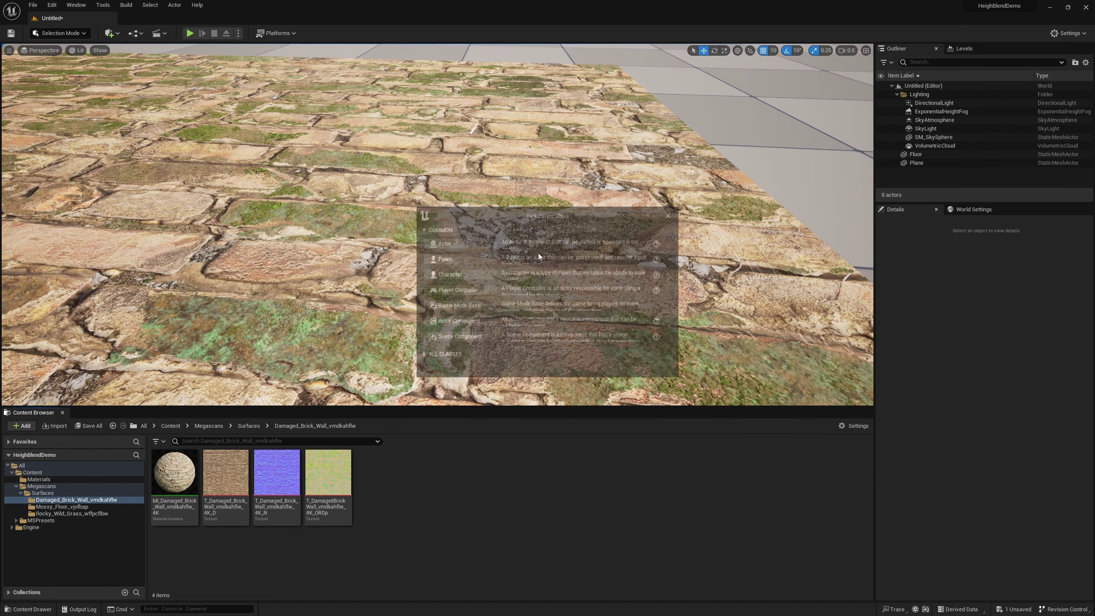
click(460, 240)
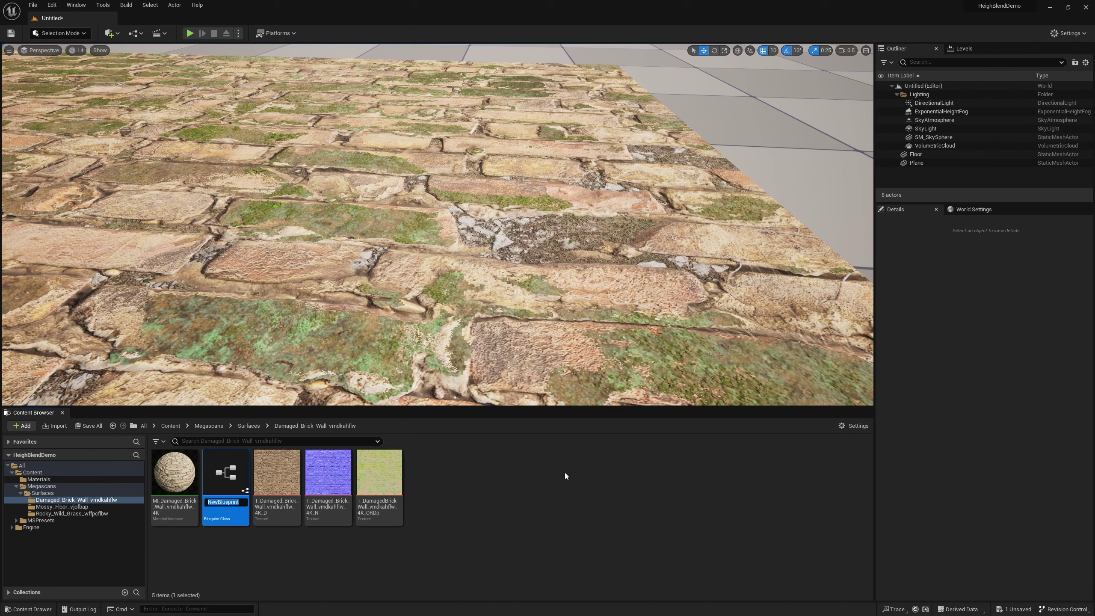
text(BP_HeightBake)
key(Return)
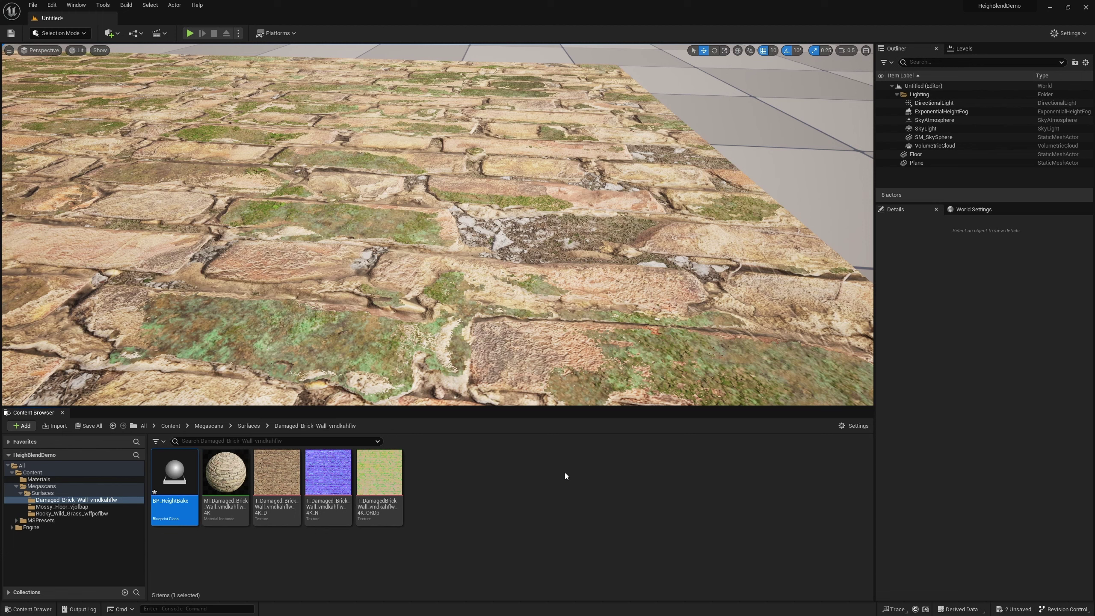
key(Return)
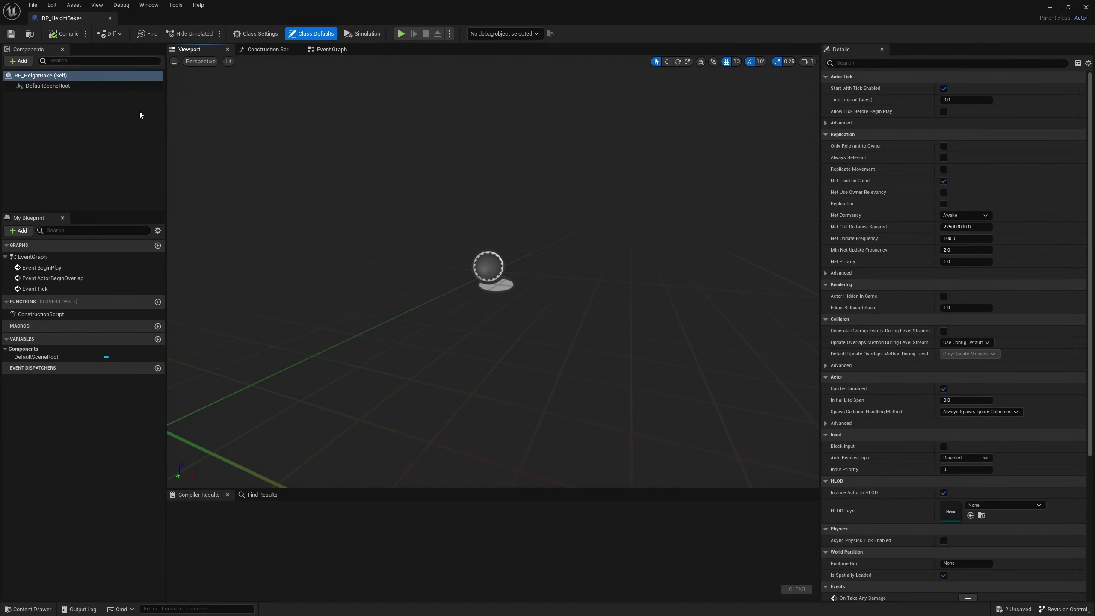
Step: Add a Scene component and make it the blueprint's root in place of DefaultSceneRoot
click(19, 61)
text(scene)
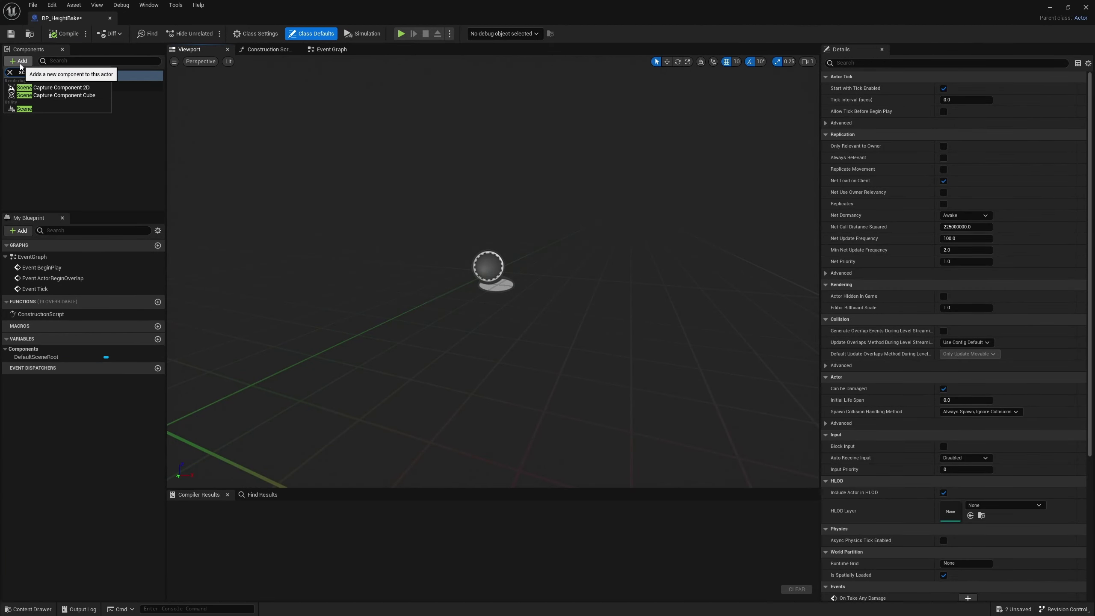
click(24, 109)
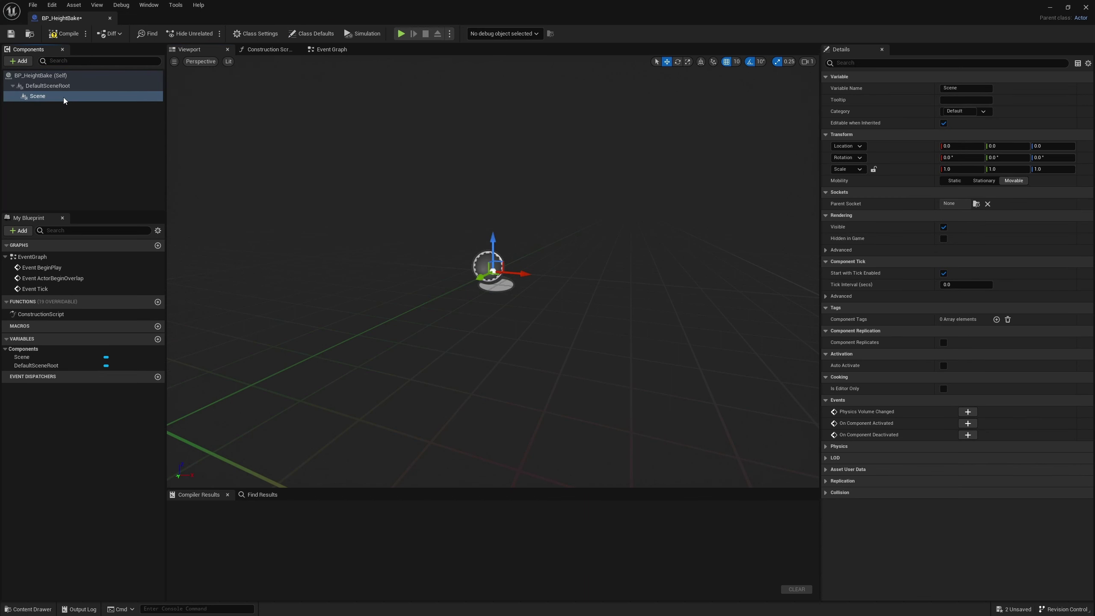
drag(52, 96, 51, 86)
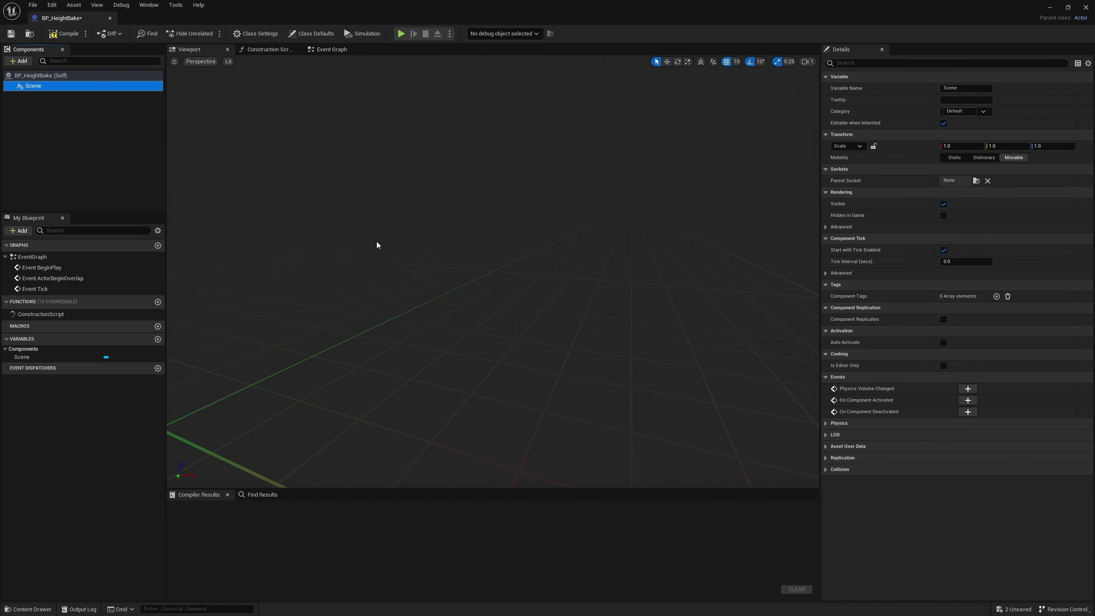
Step: Add a Plane mesh component named Plane under Scene and view it from above
click(21, 61)
text(pl)
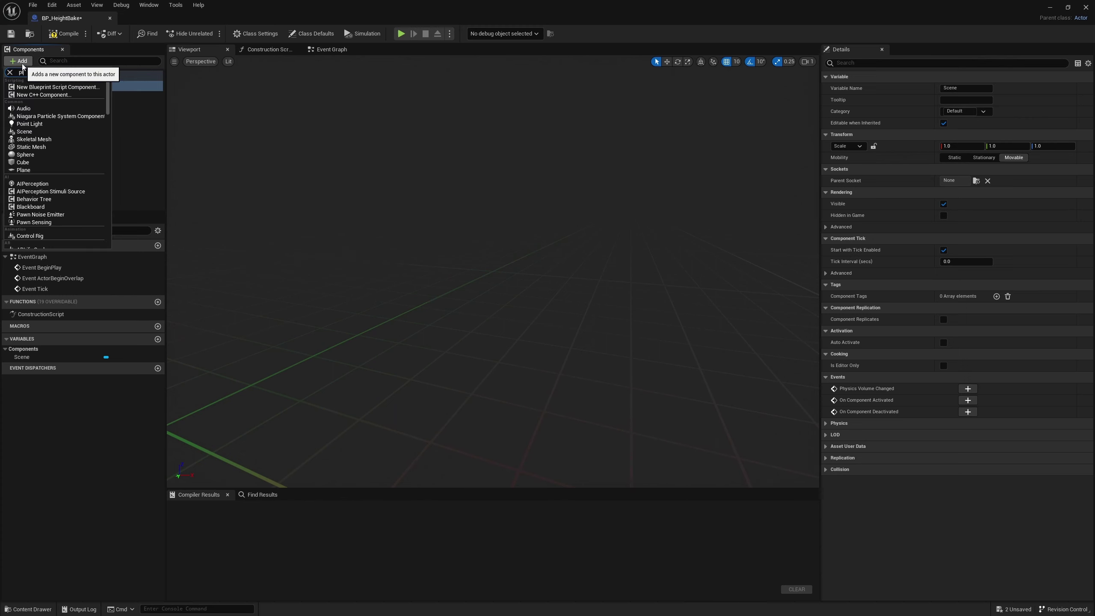
text(an)
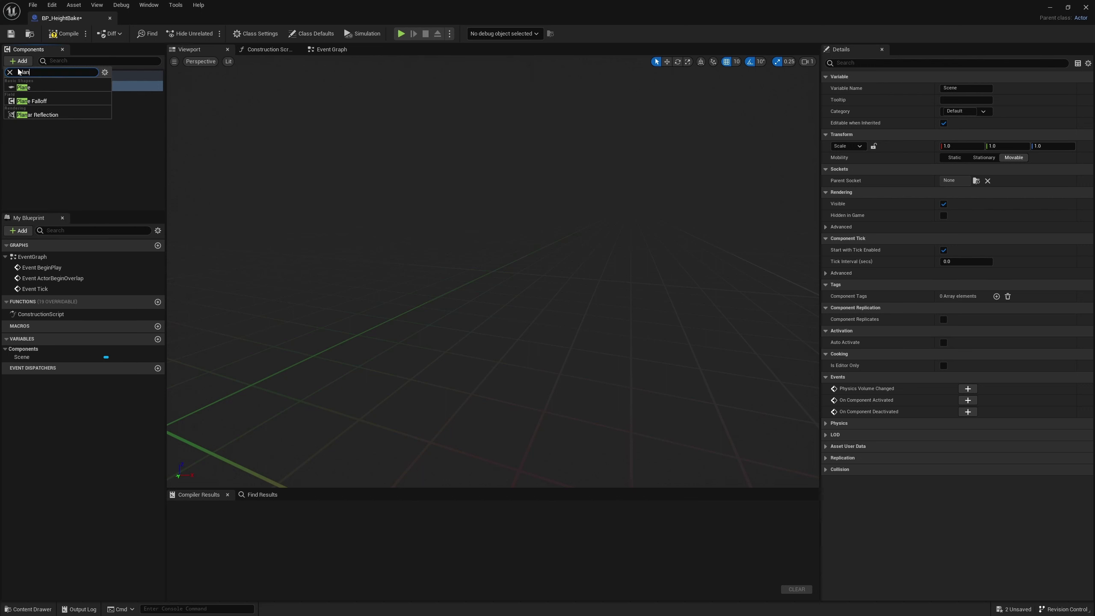
click(26, 88)
click(619, 268)
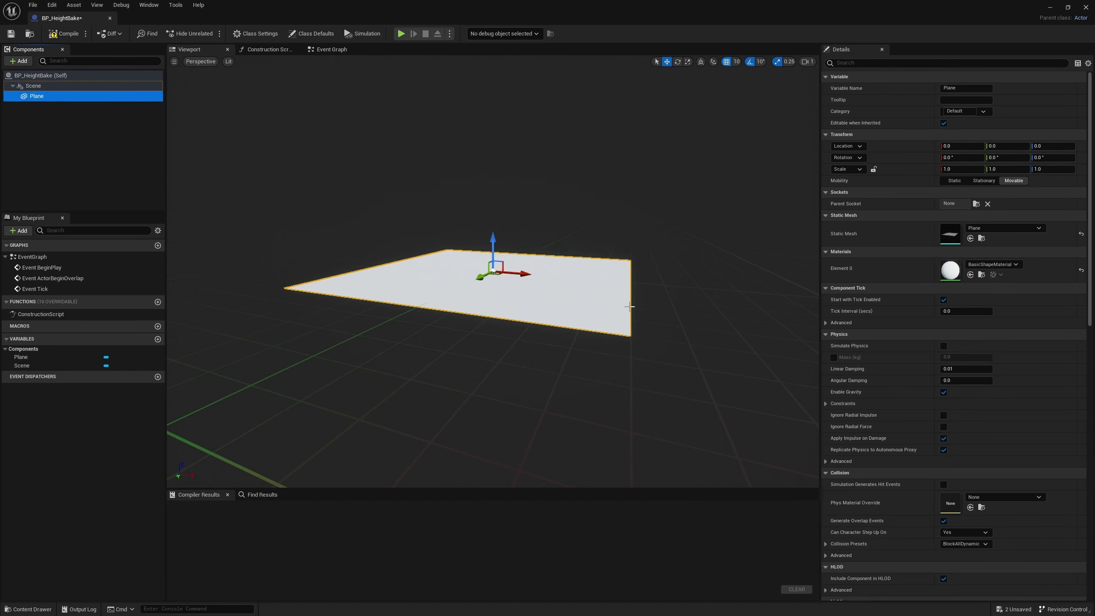
drag(629, 307, 612, 354)
drag(534, 259, 523, 245)
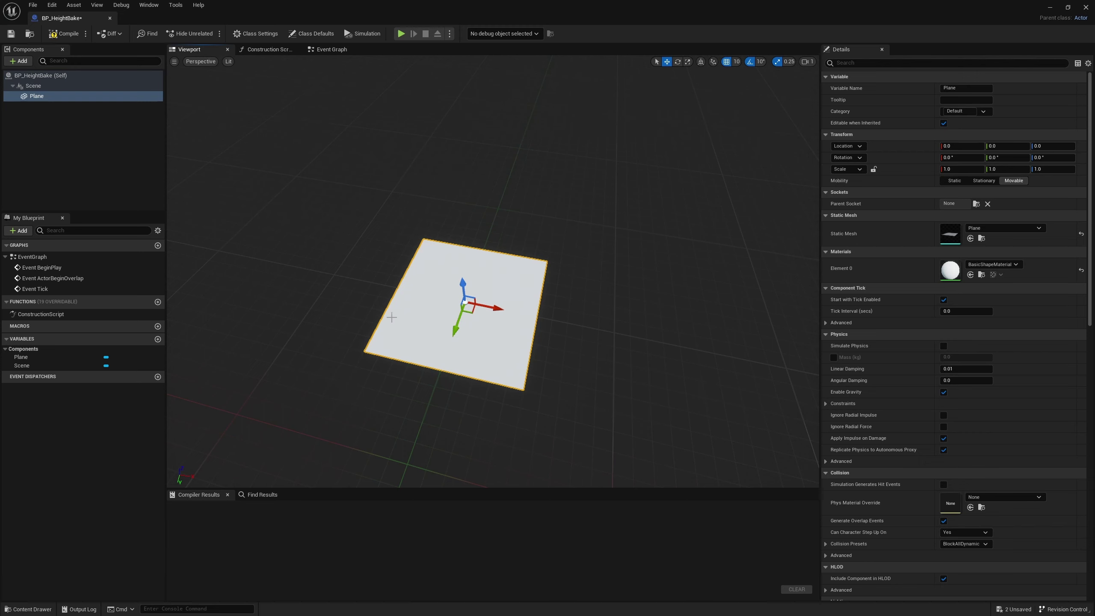
Step: Make the Construction Script run a Set Material node targeting the Plane component
click(270, 48)
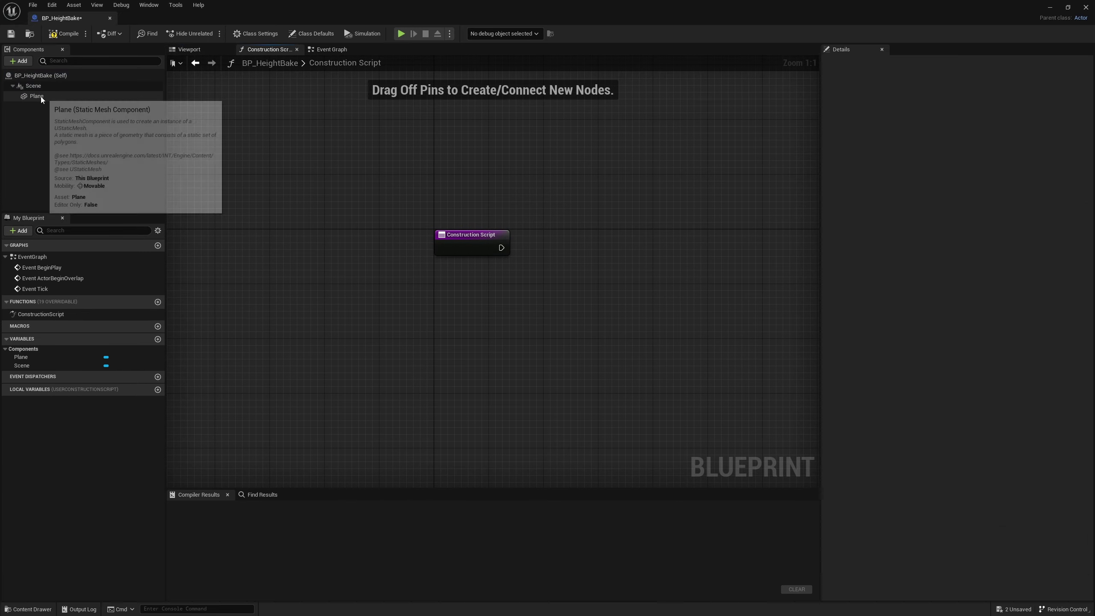
drag(37, 96, 567, 251)
text(set)
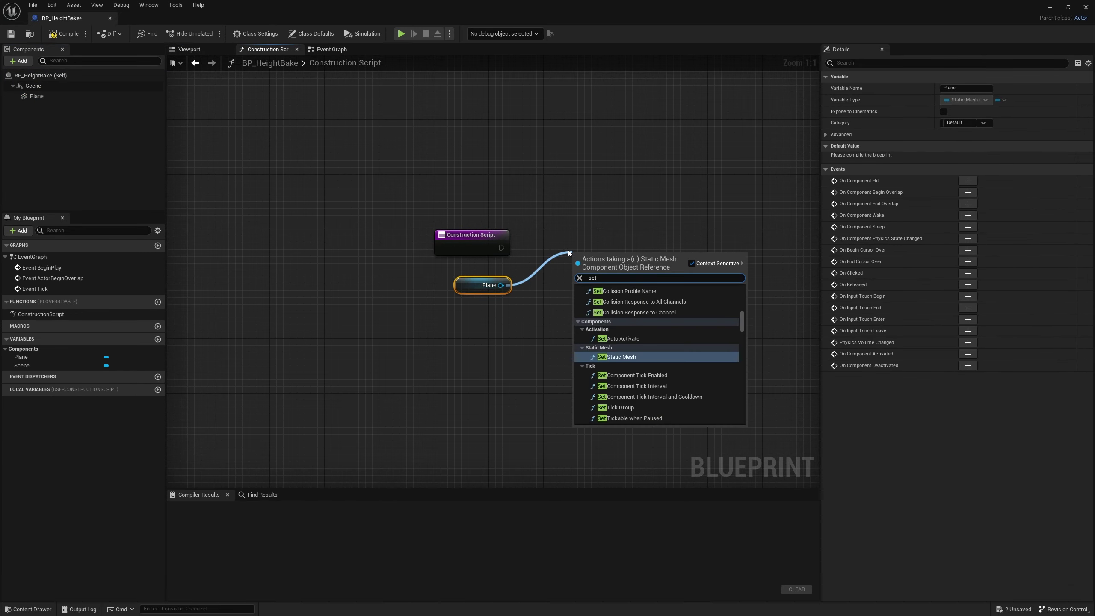
text( material)
key(Return)
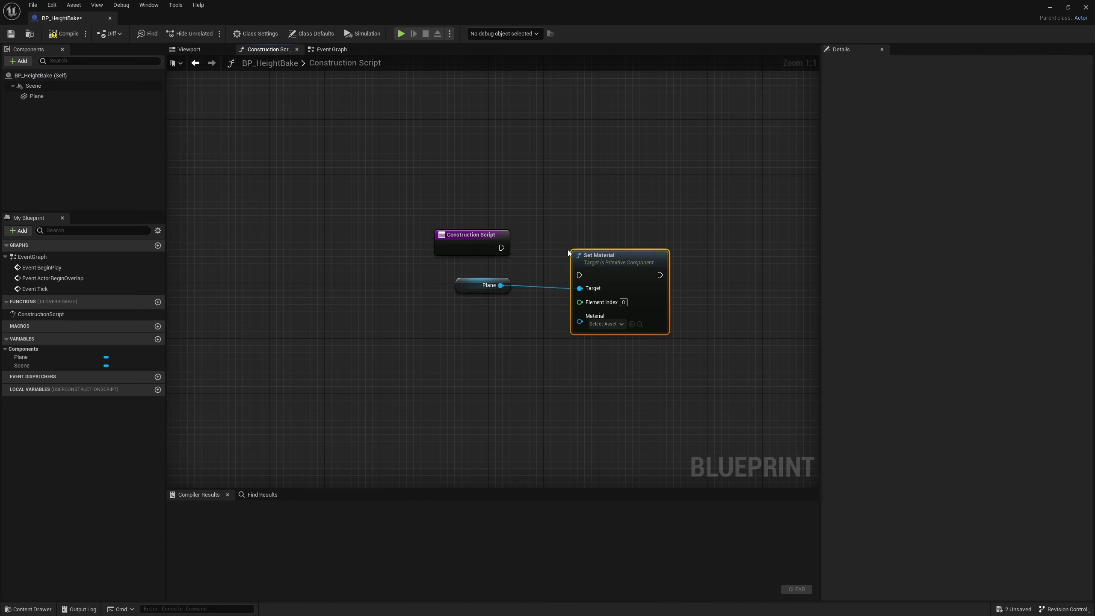
drag(505, 248, 579, 275)
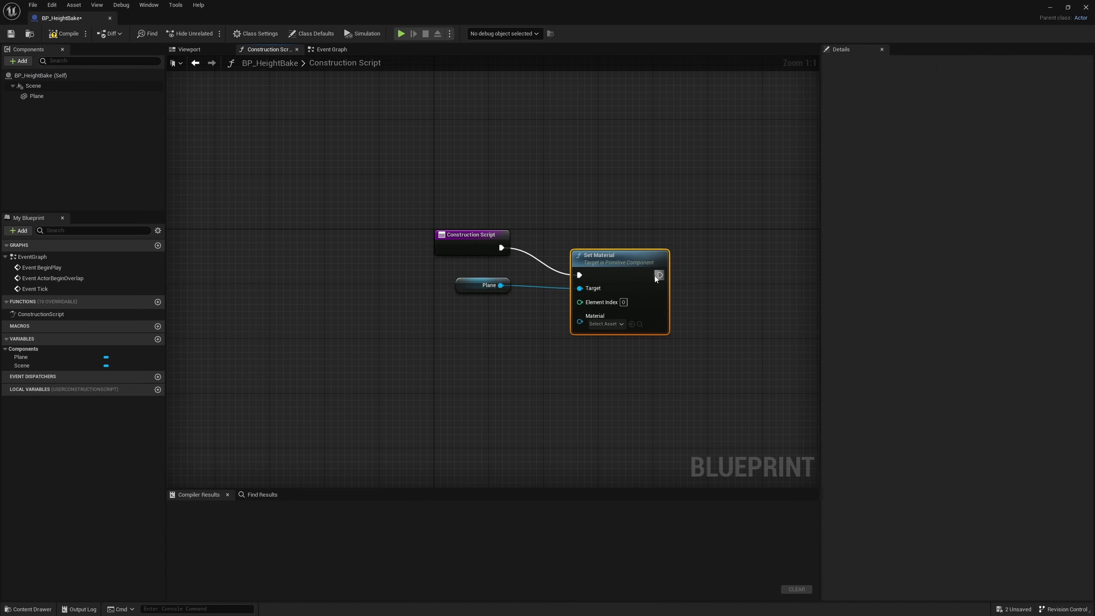
drag(652, 276, 612, 246)
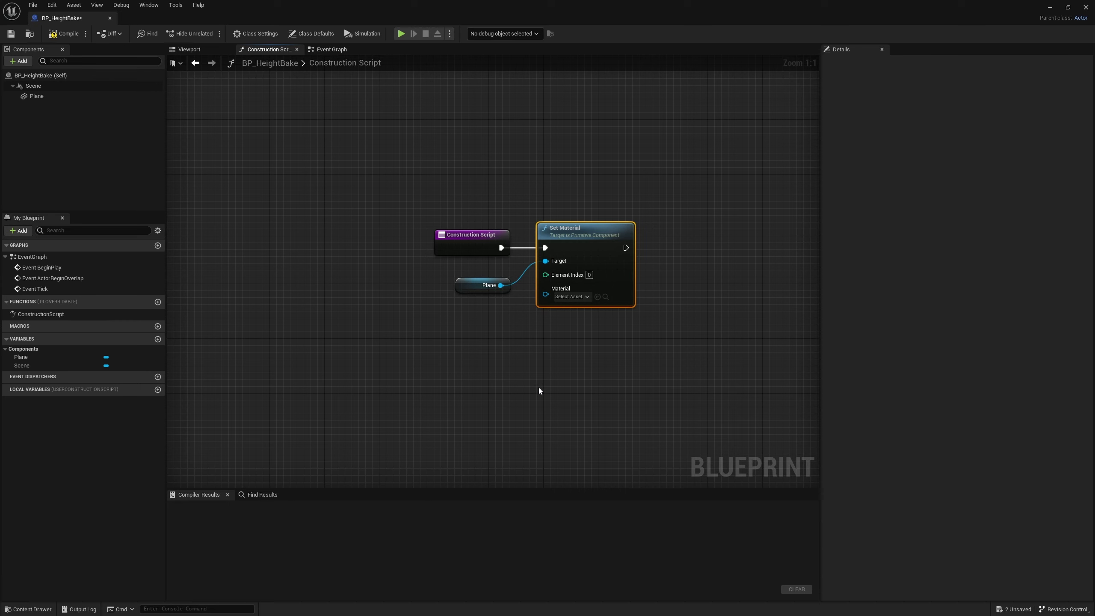
Step: Promote Set Material's Material input to a Material variable and make it Instance Editable
right_click(546, 295)
click(581, 315)
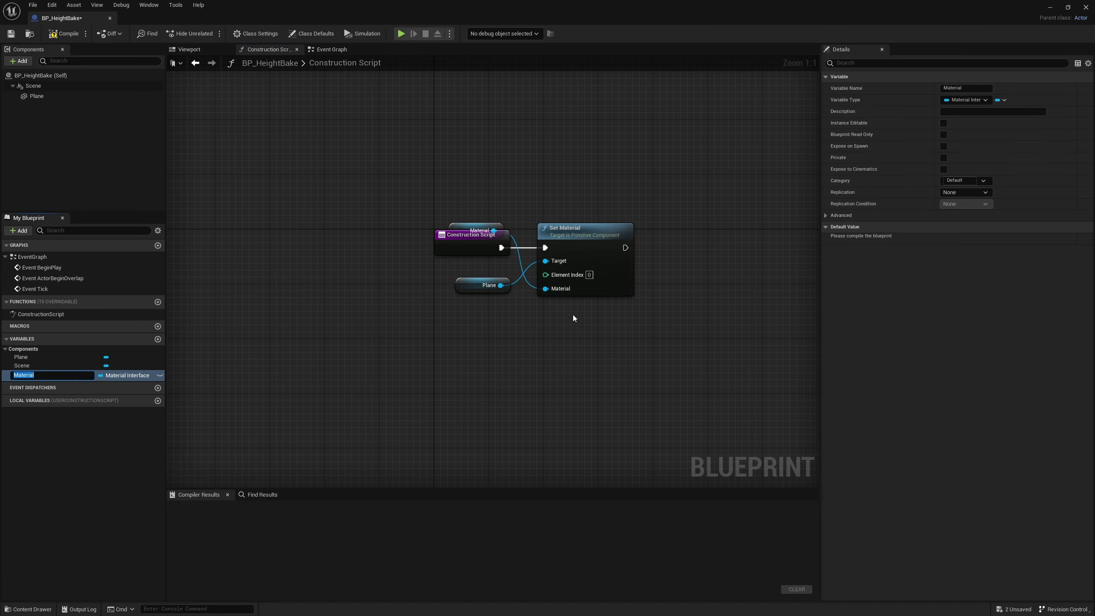
drag(459, 225, 466, 305)
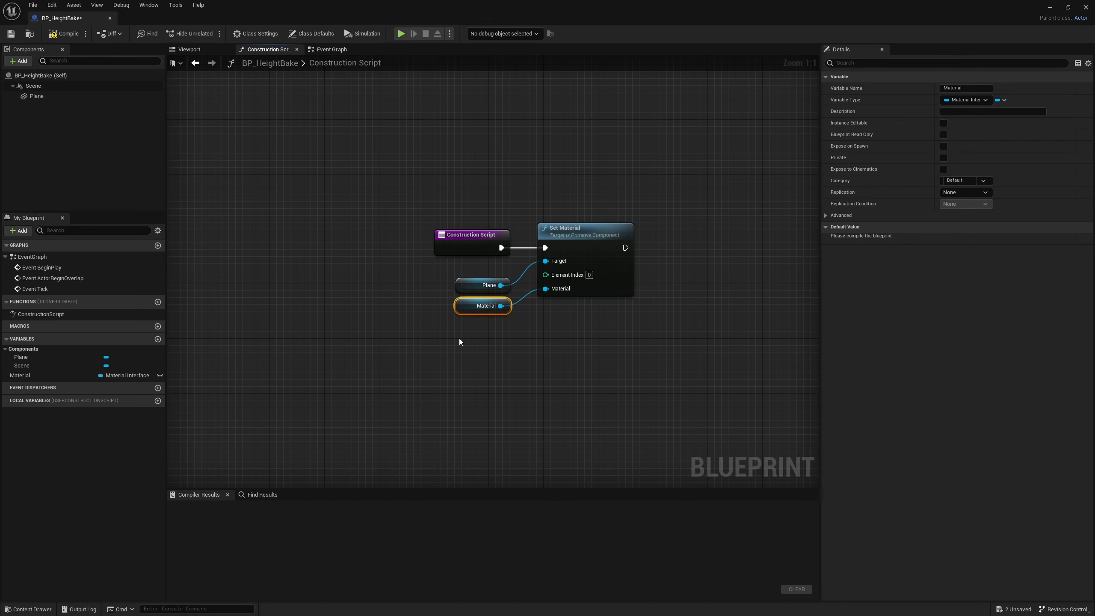
click(160, 375)
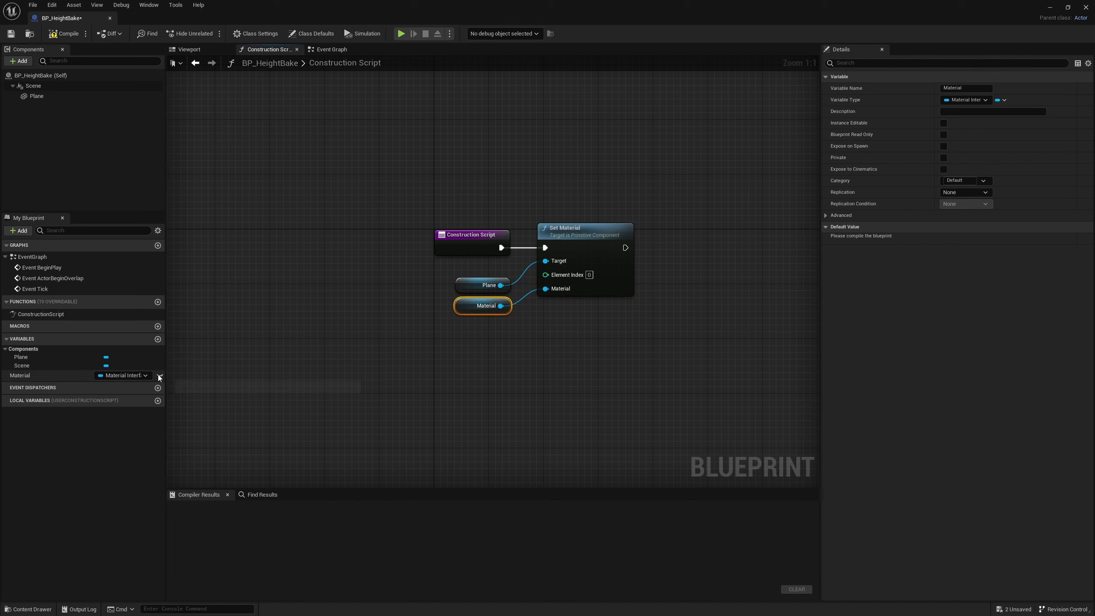
click(219, 292)
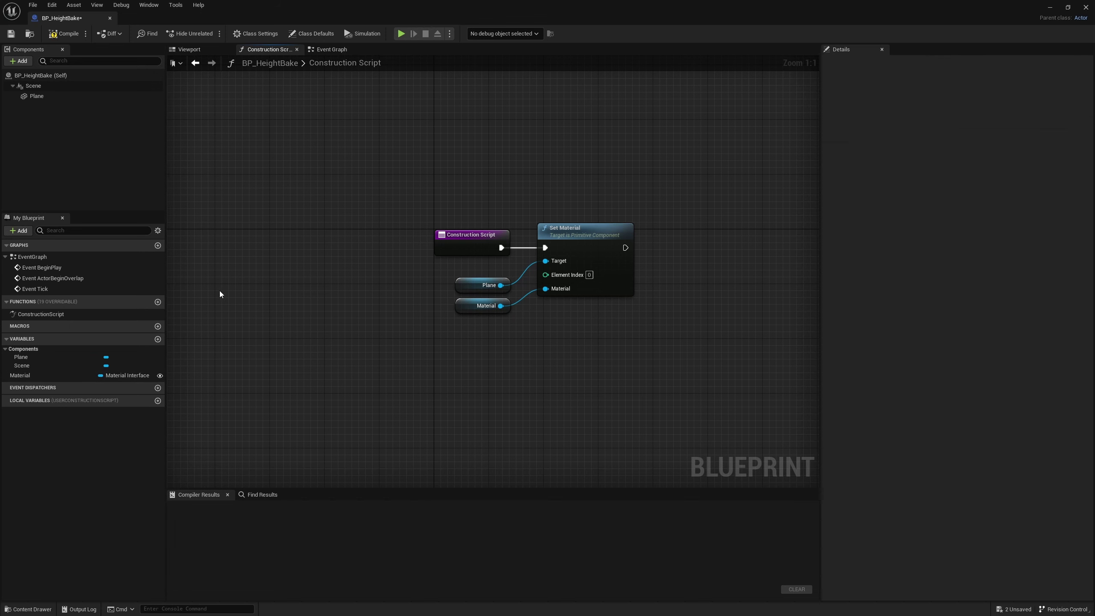
Step: Add a function named Bake that calls Draw Material to Render Target
click(158, 302)
text(Ba)
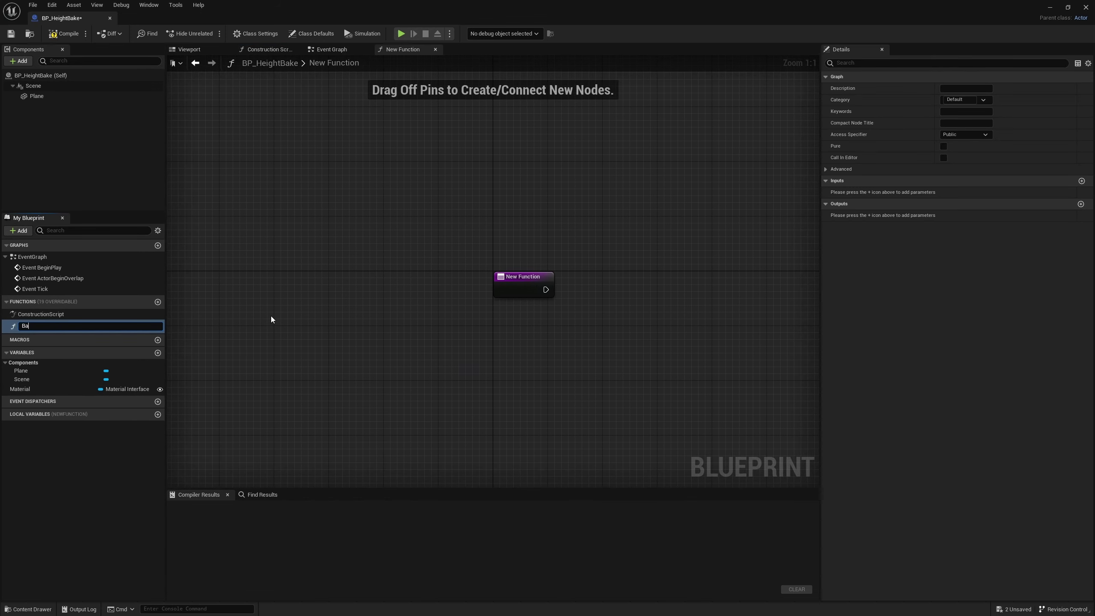
text(ke)
key(Return)
mouse_move(525, 289)
mouse_down()
mouse_move(550, 301)
mouse_move(591, 294)
mouse_up()
text(draw)
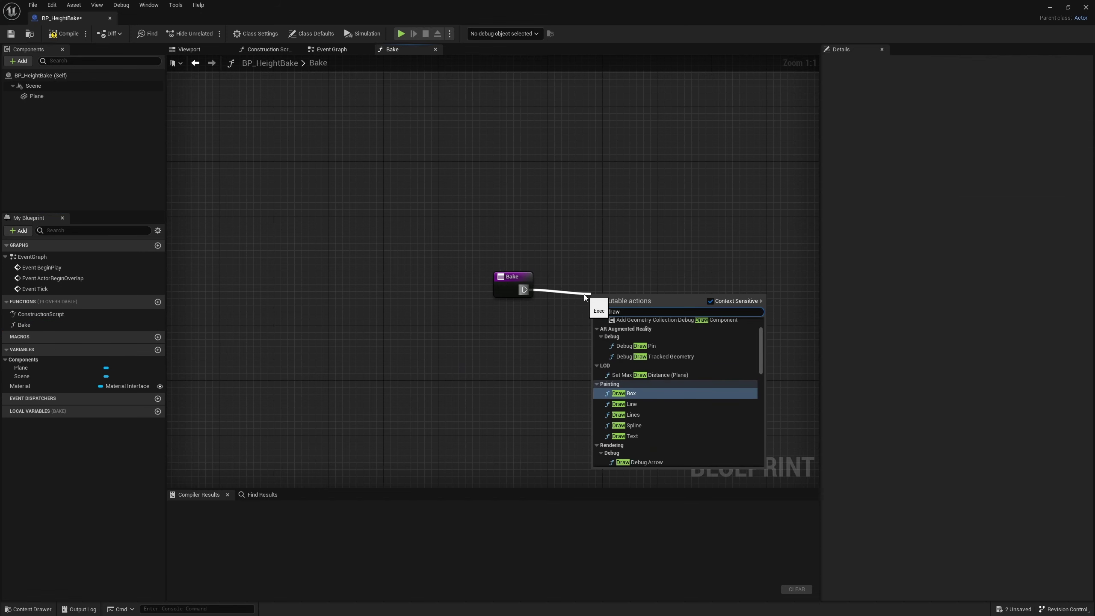
text( material)
key(Return)
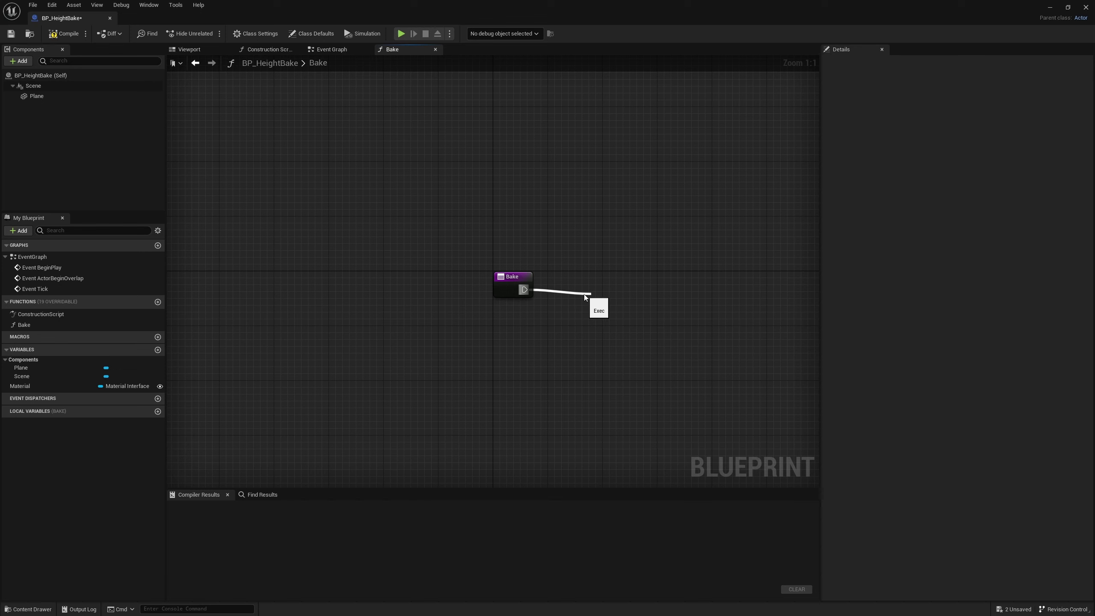
drag(640, 286, 626, 279)
drag(613, 394, 634, 224)
key(Home)
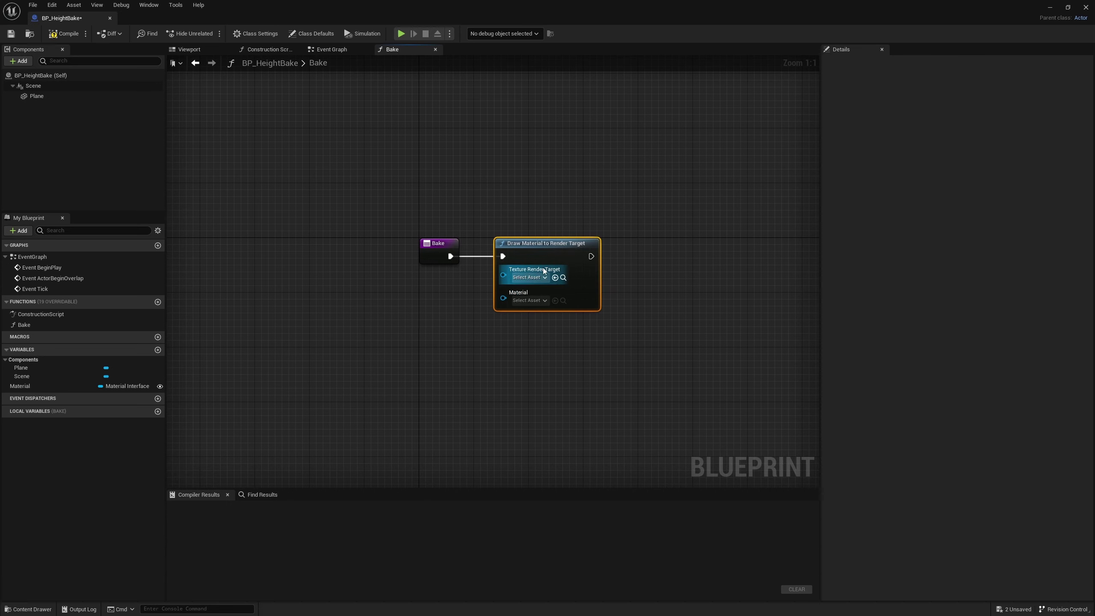
Step: Promote the Texture Render Target pin to an instance-editable variable and connect the Material variable
right_click(500, 274)
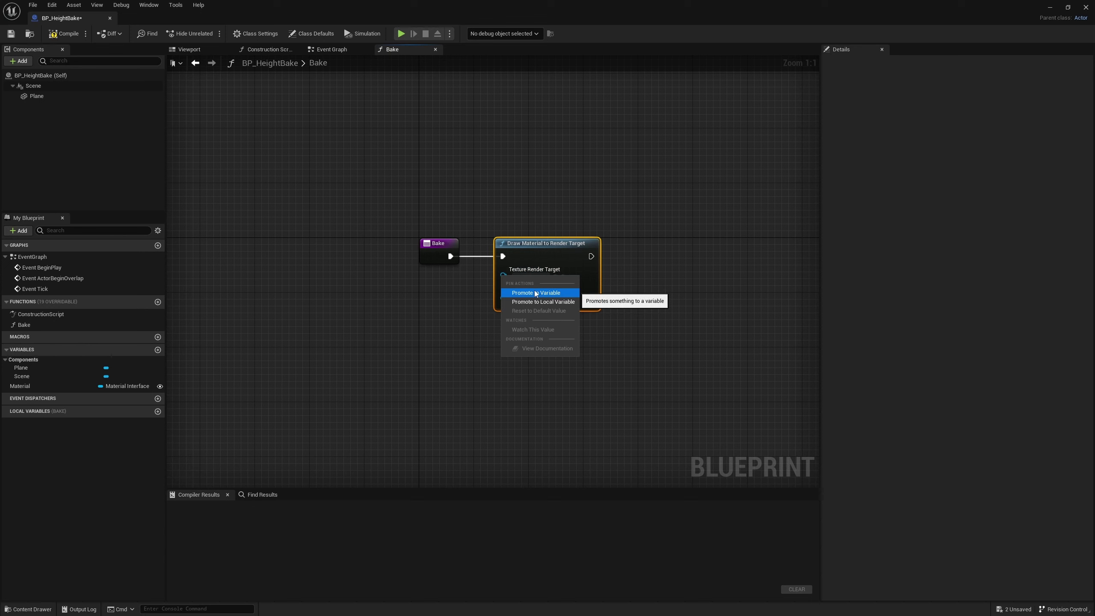
click(534, 293)
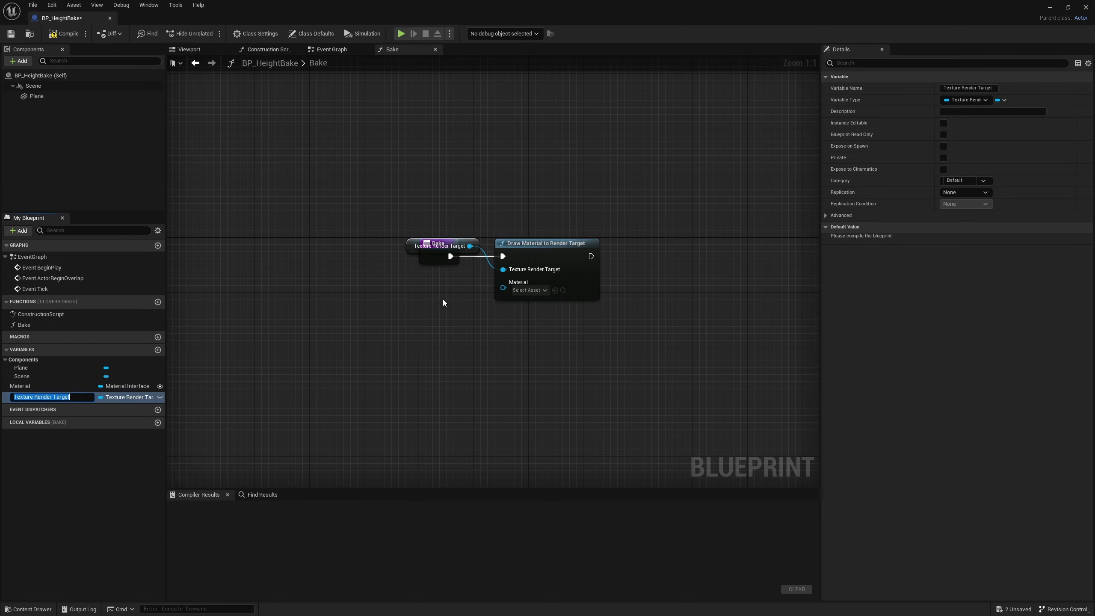
drag(477, 245, 475, 280)
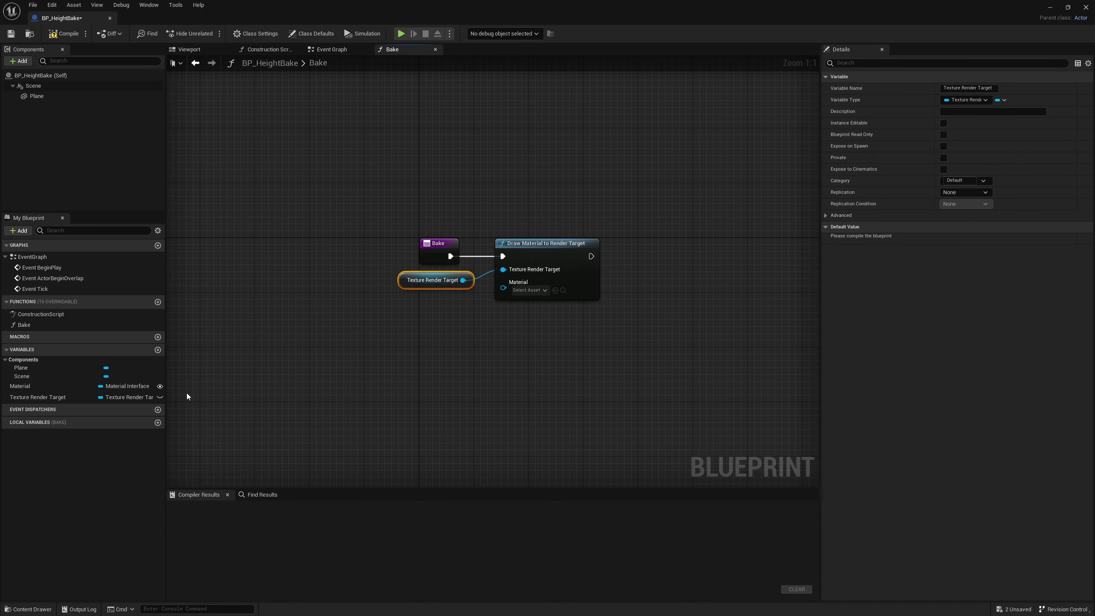
click(160, 397)
mouse_move(26, 387)
mouse_down()
mouse_move(530, 278)
mouse_move(512, 292)
mouse_up()
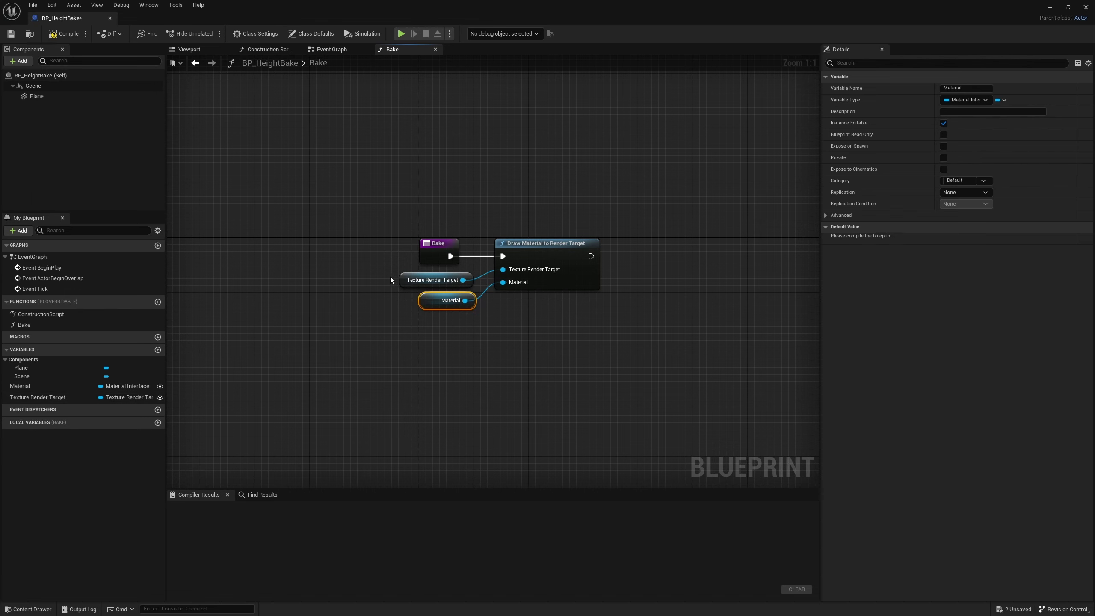
Step: Enable Call In Editor on Bake, then compile and save BP_HeightBake
click(435, 244)
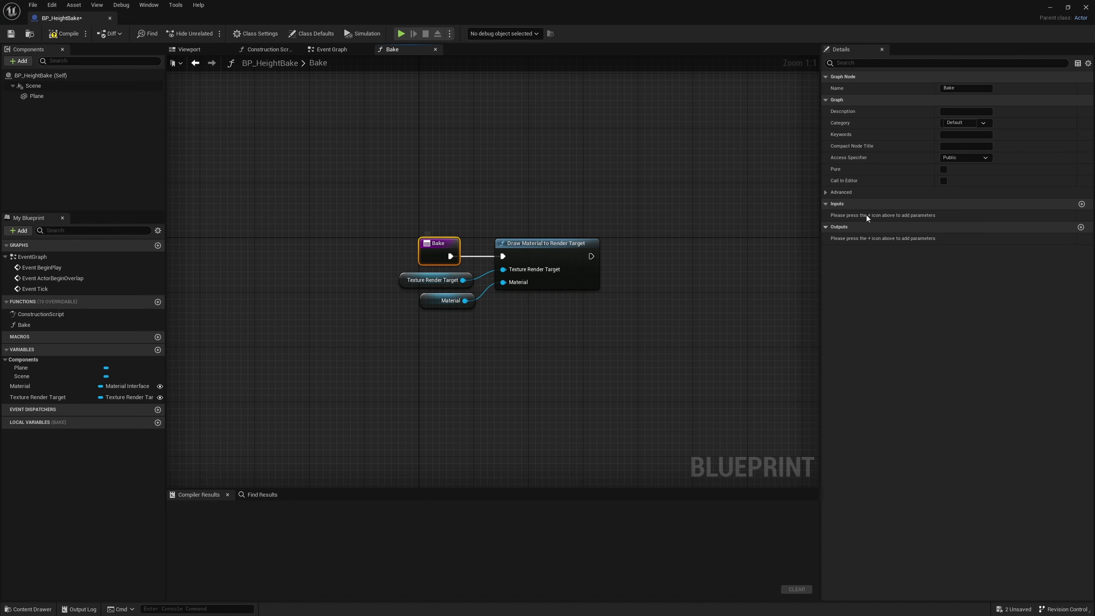
click(944, 181)
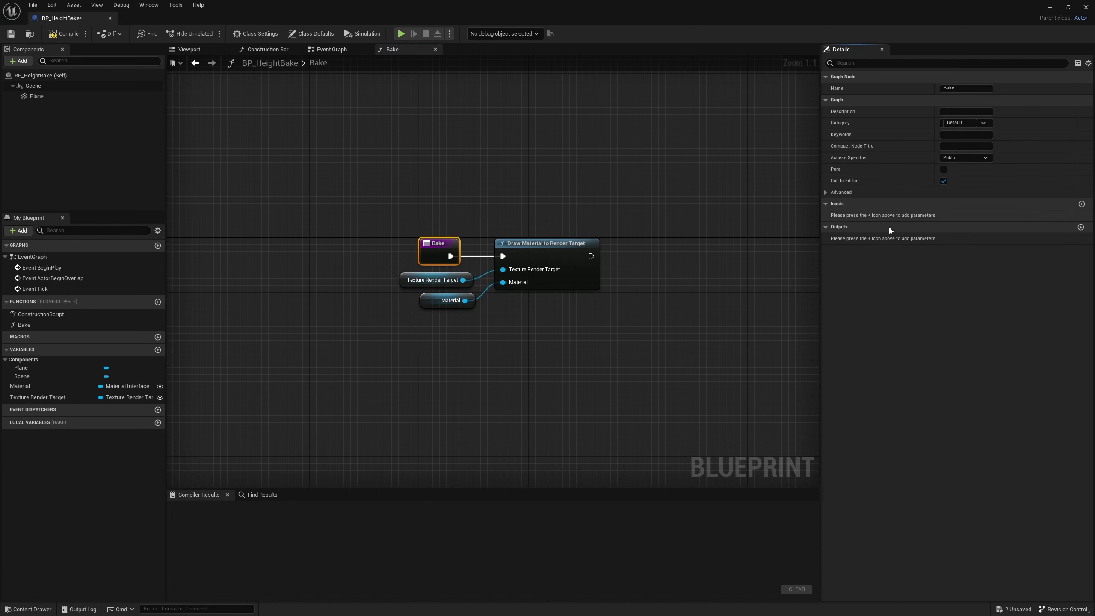
click(64, 35)
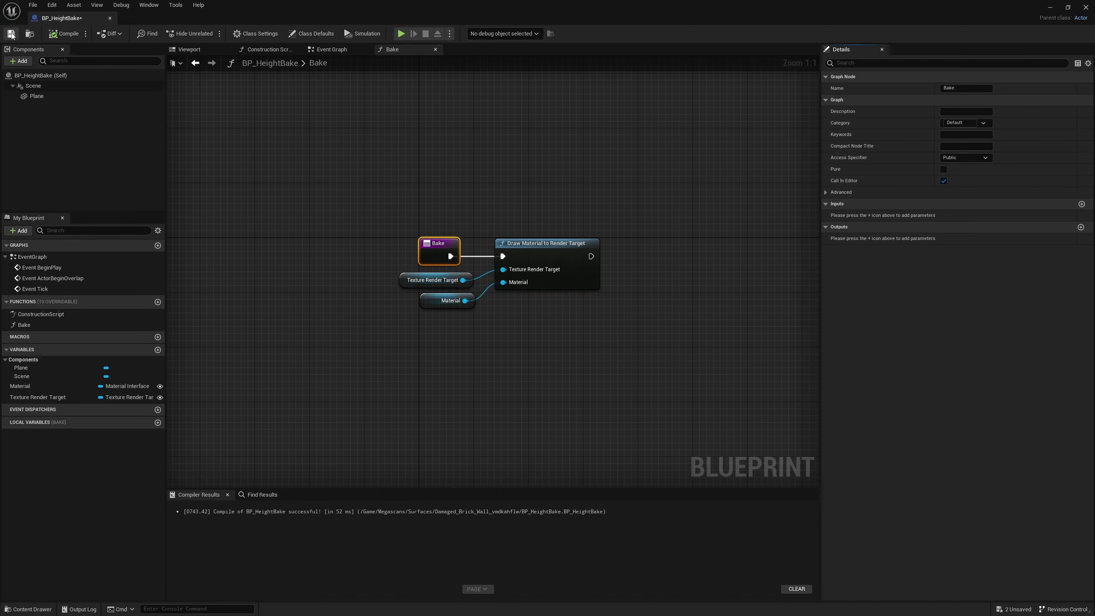
key(ctrl+s)
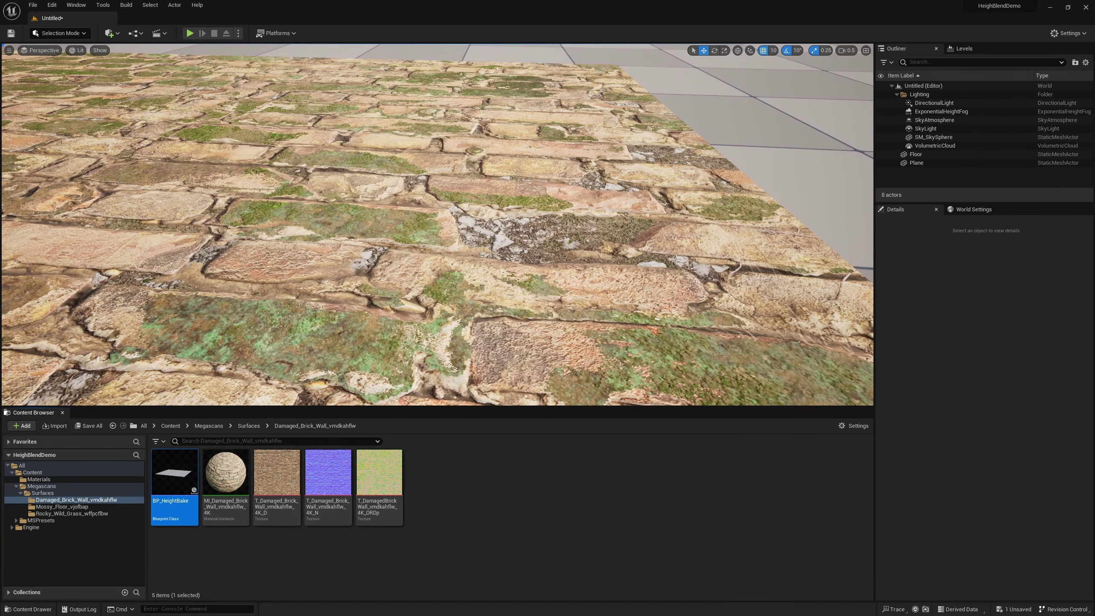
Step: Drop a BP_HeightBake actor into the level beside the brick plane and press its Bake button
scroll(438, 224, down, 10)
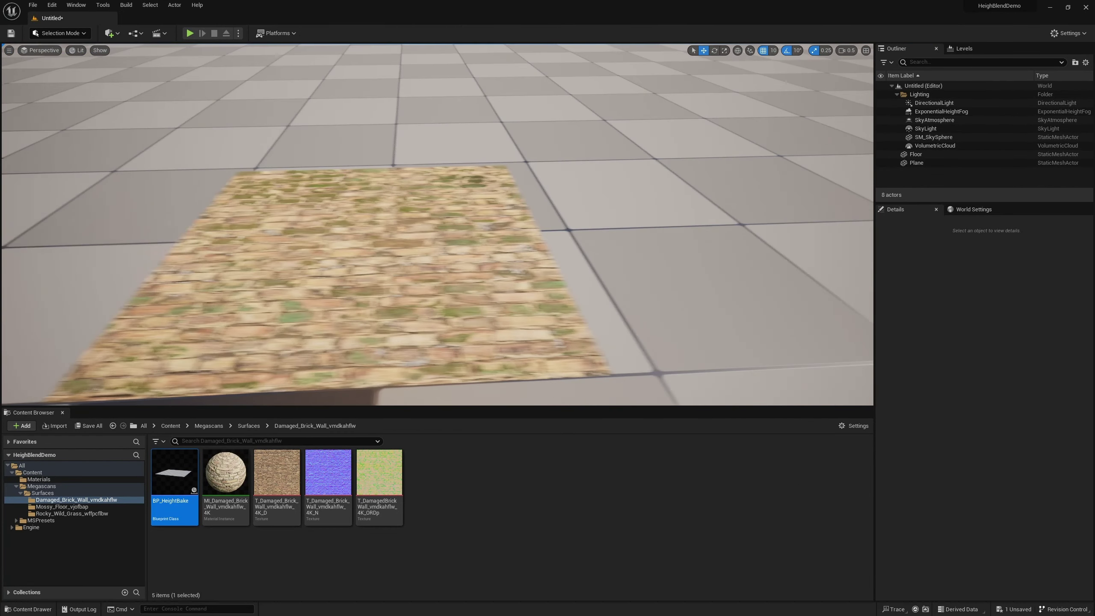
drag(175, 472, 302, 190)
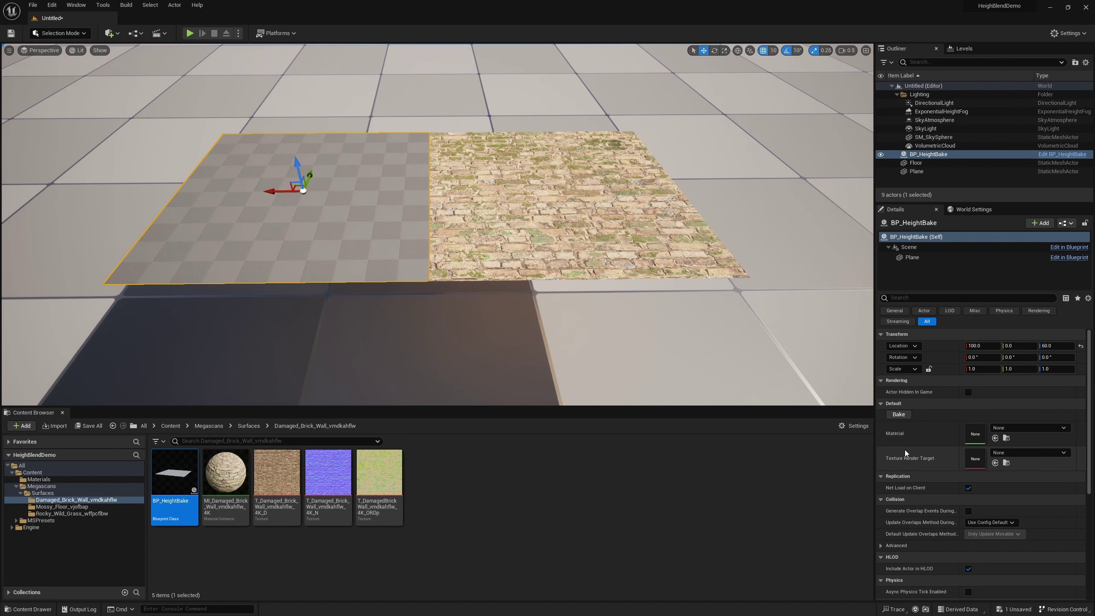
click(906, 417)
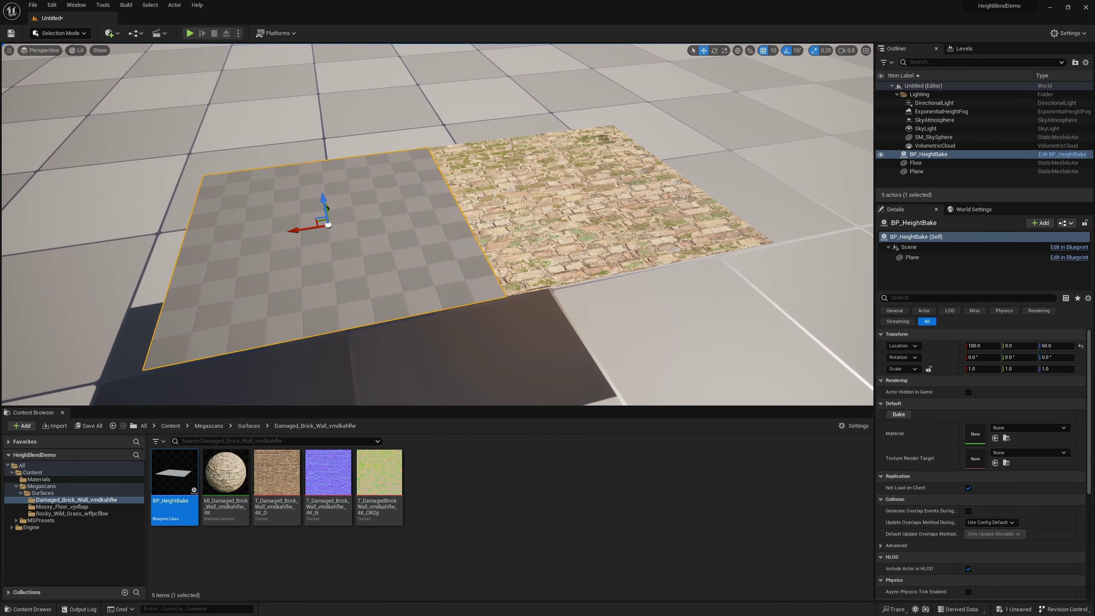
Step: Create a render target asset named RT_HeightBlend in the brick folder and open it
right_click(485, 494)
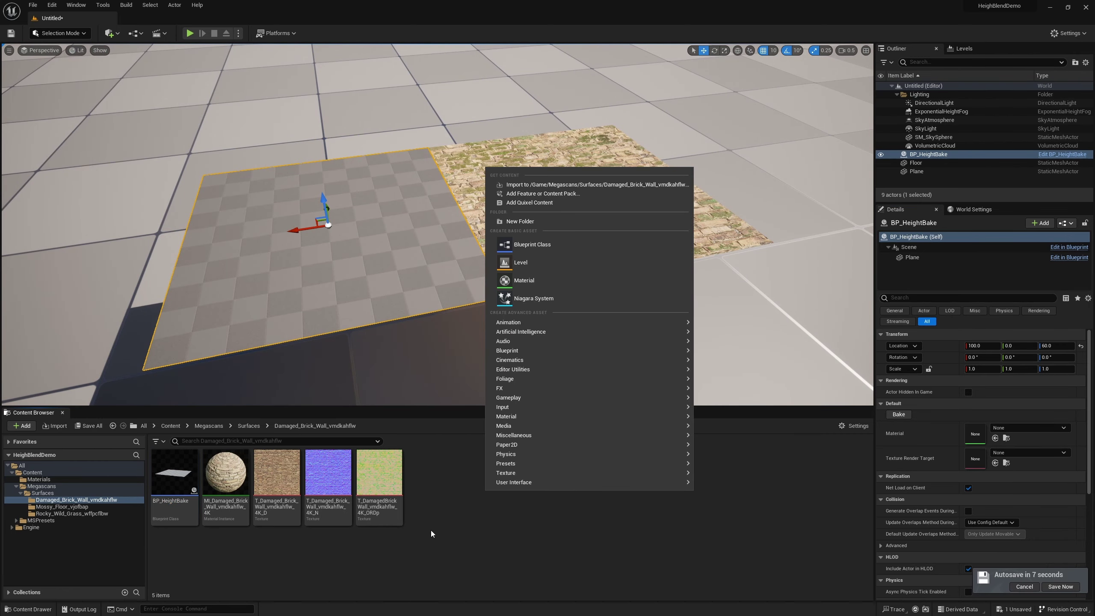
text(render target)
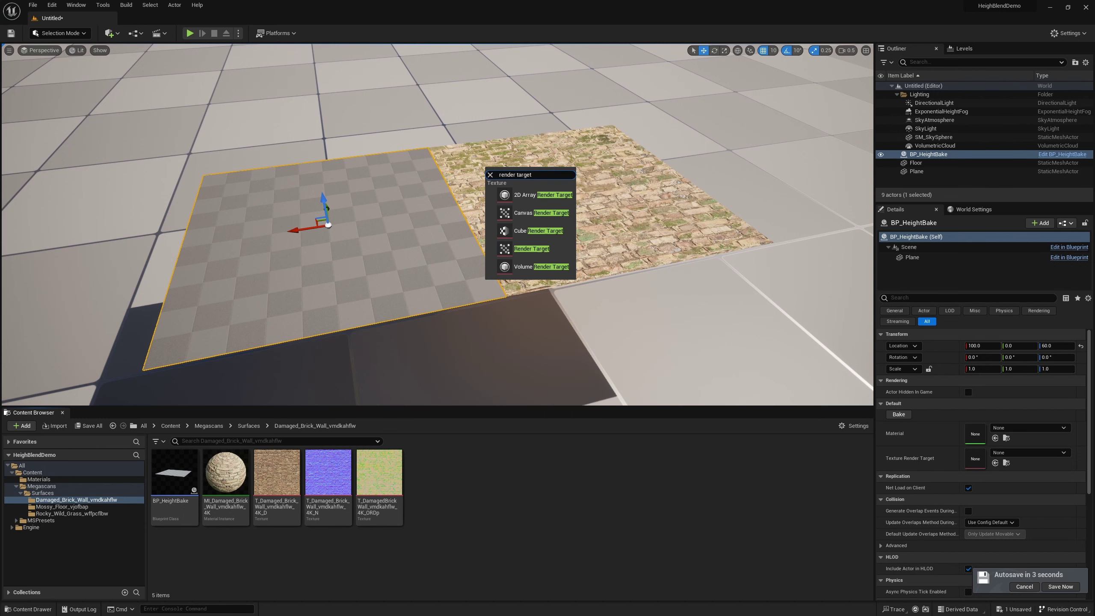
click(531, 248)
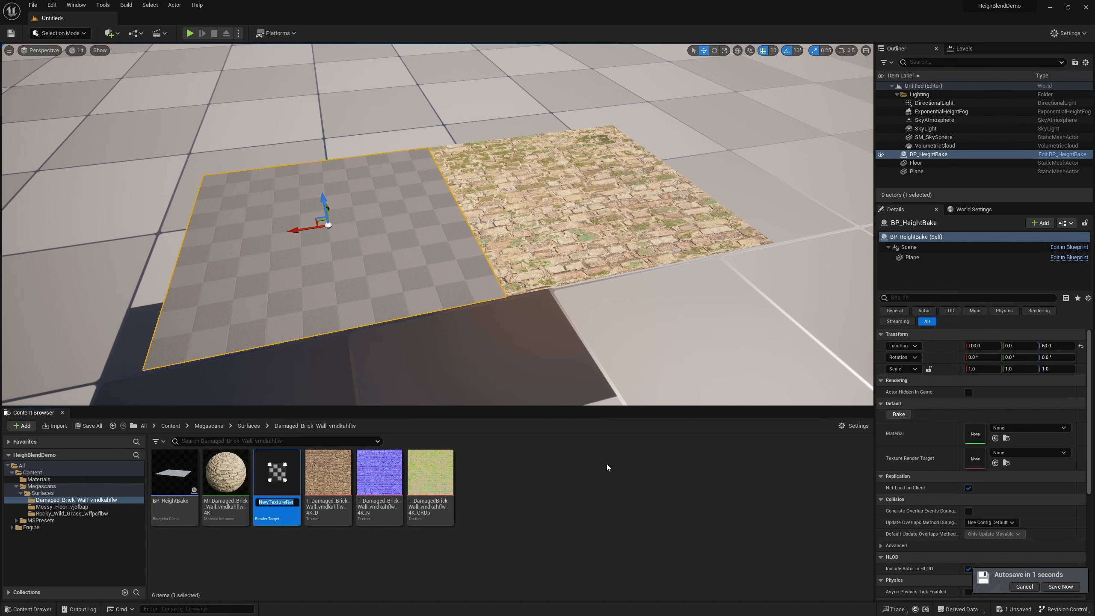
text(RT_HeightBl)
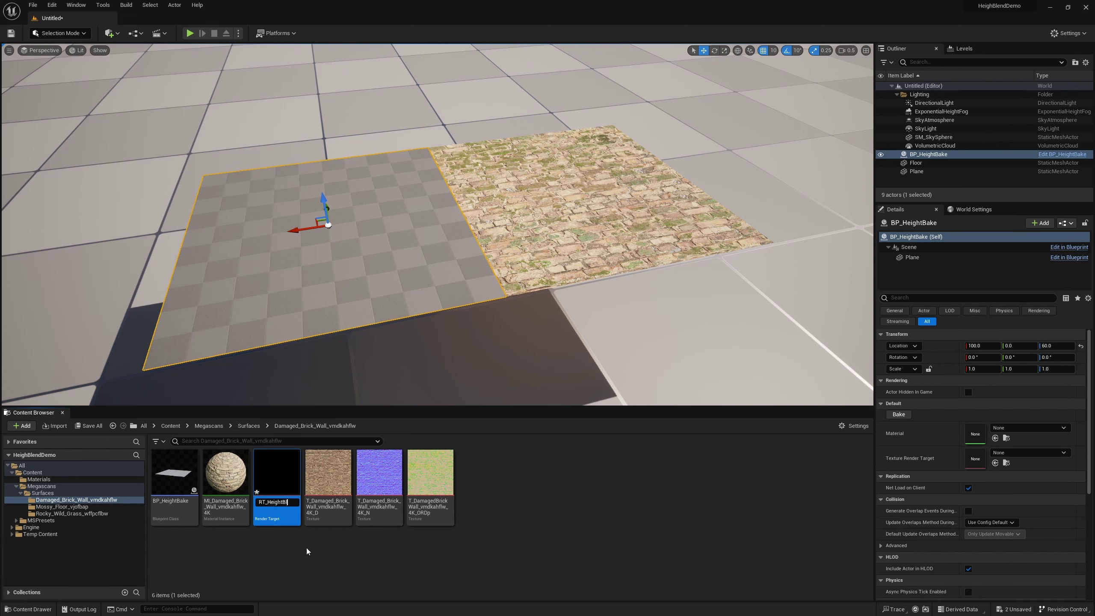
text(end)
key(Return)
double_click(276, 472)
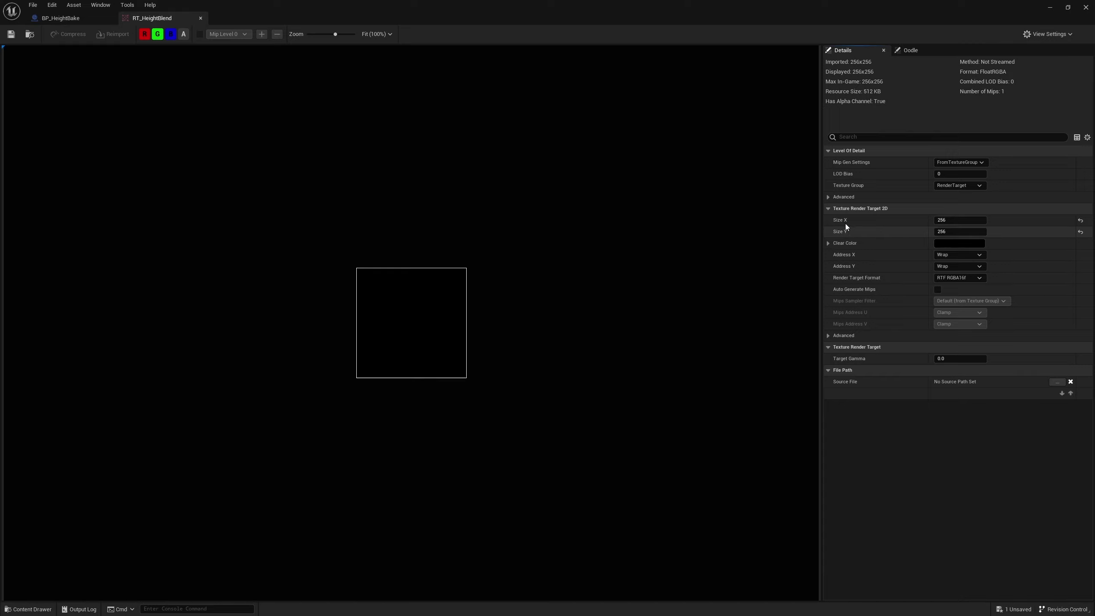
Step: Set RT_HeightBlend's Size X and Size Y to 4096, accepting the warnings, then save and close
click(973, 220)
text(4096)
key(Return)
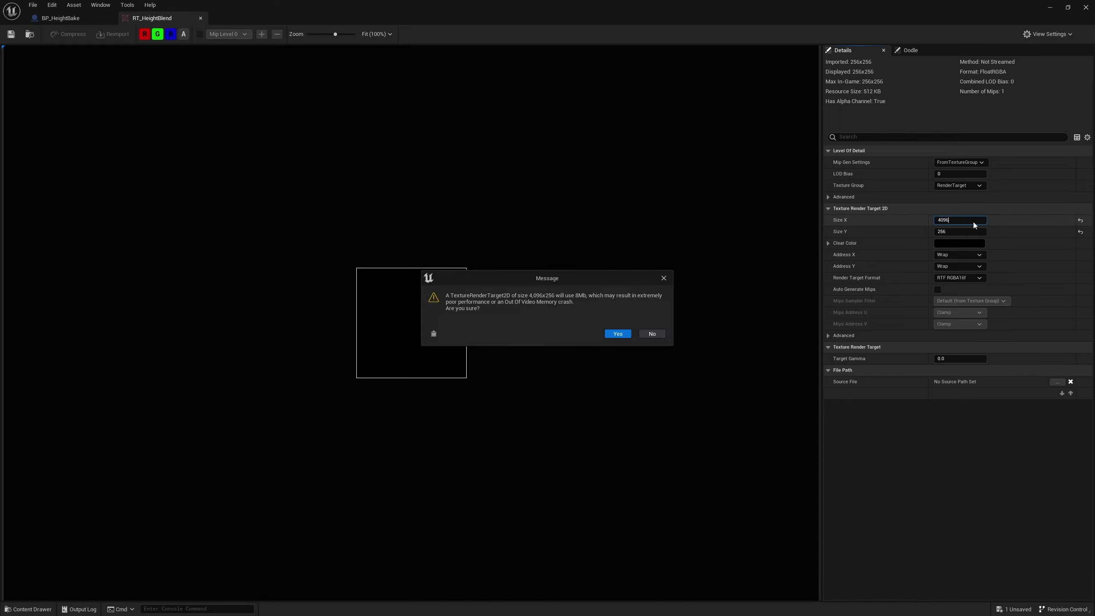
click(618, 333)
click(953, 232)
text(4096)
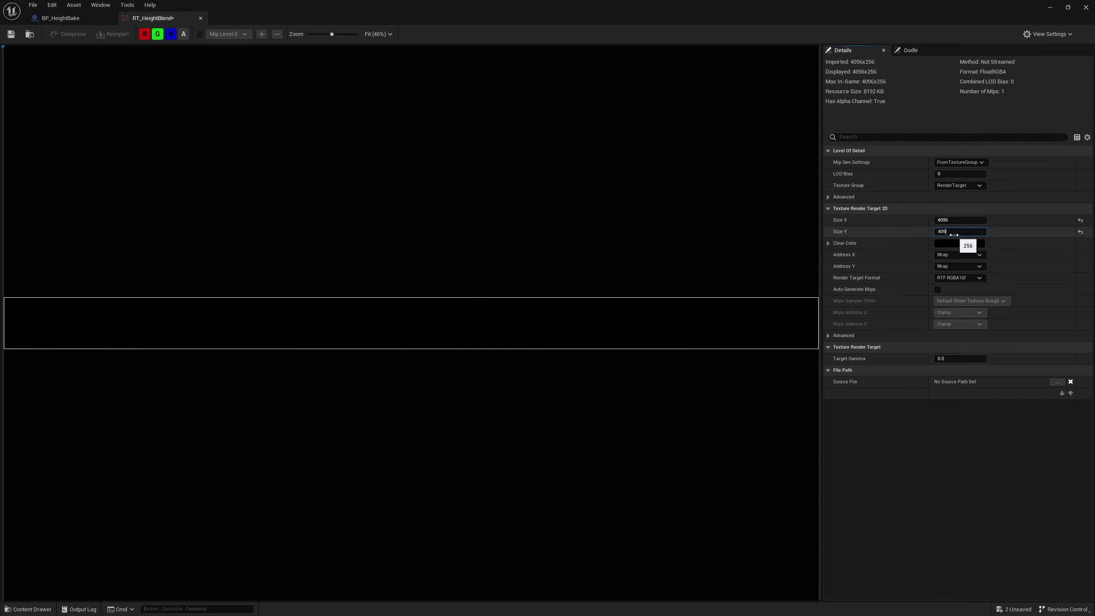
key(Return)
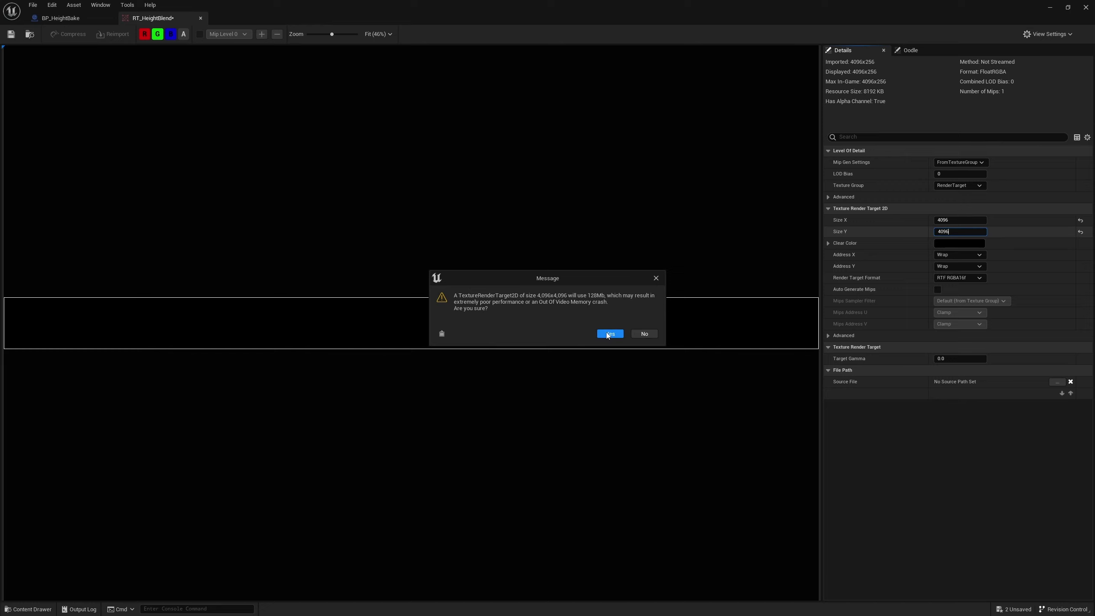
click(606, 334)
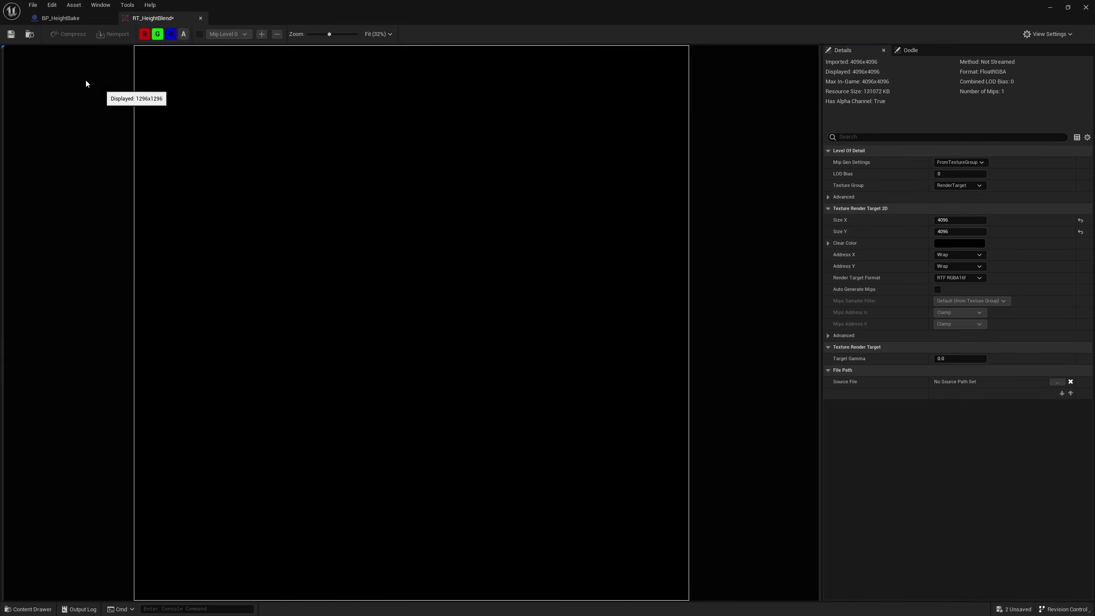
click(11, 34)
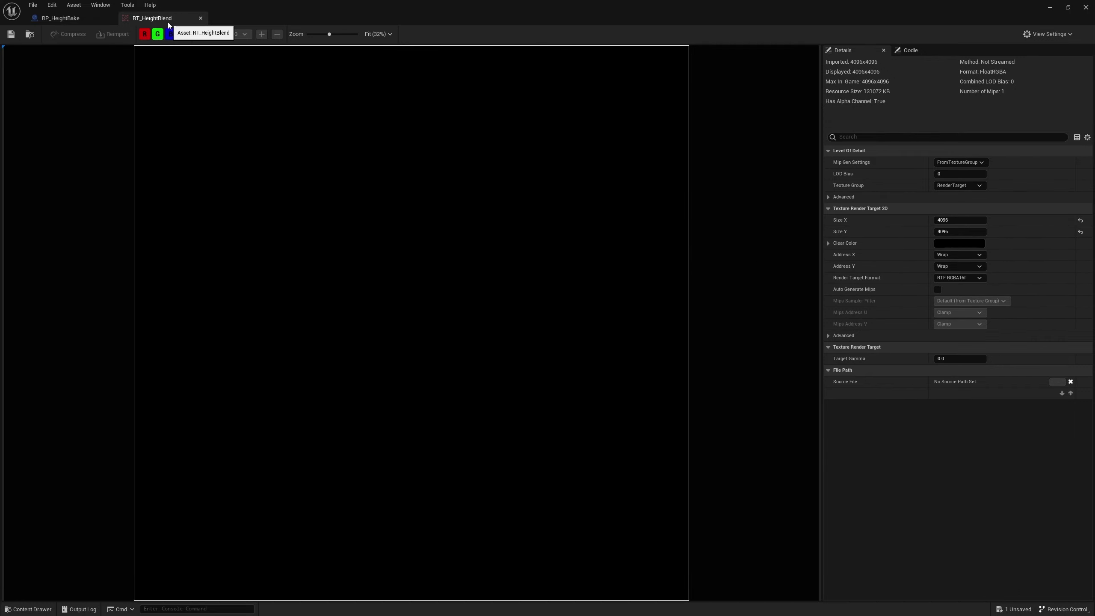
click(200, 18)
Step: Assign RT_HeightBlend as the actor's Texture Render Target and run Bake
click(87, 21)
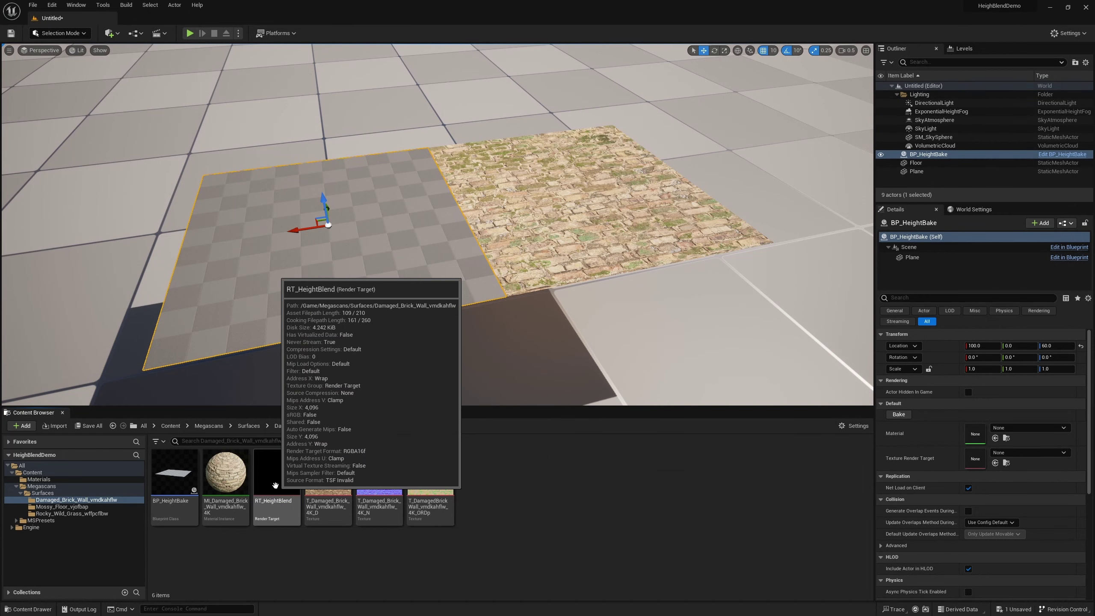
drag(276, 475, 975, 460)
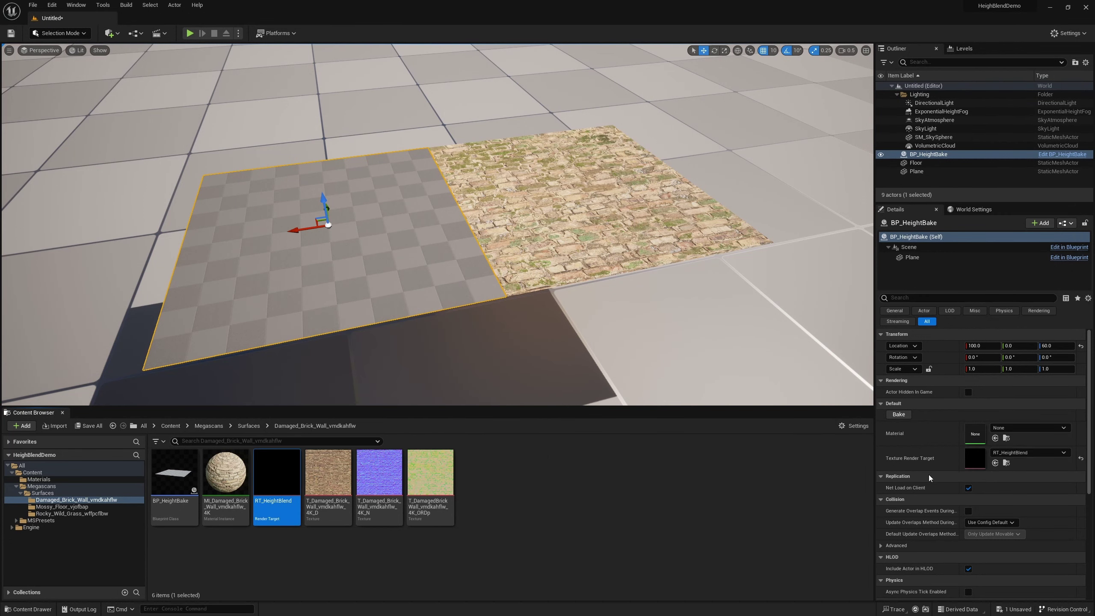
click(901, 417)
Step: Set the BP_HeightBake actor's Material to M_HeightBlend_Inst, matching the brick plane
click(595, 241)
click(1009, 464)
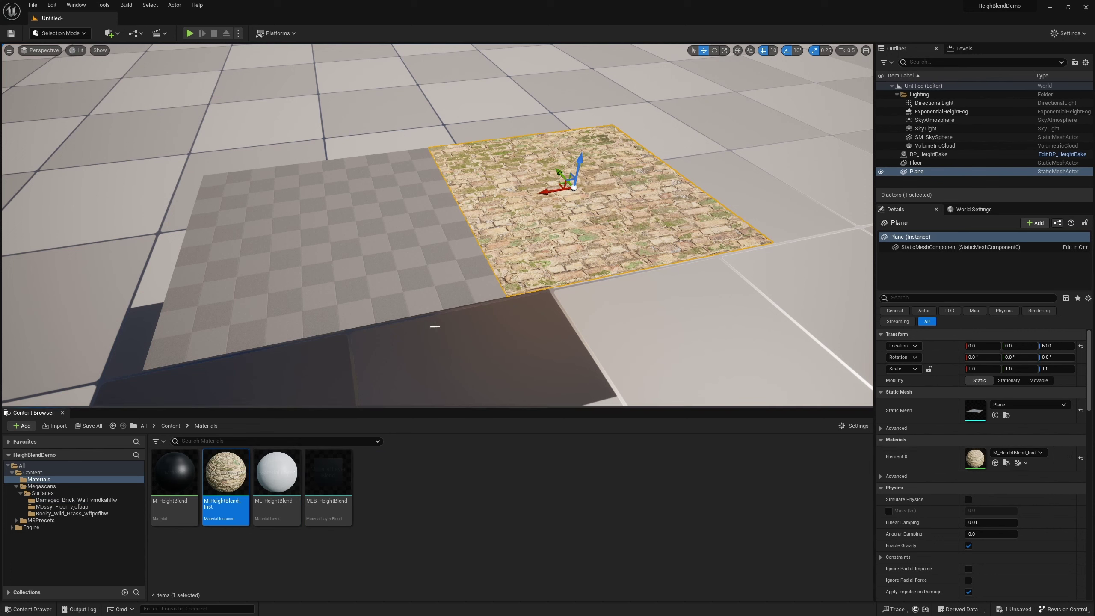
click(434, 317)
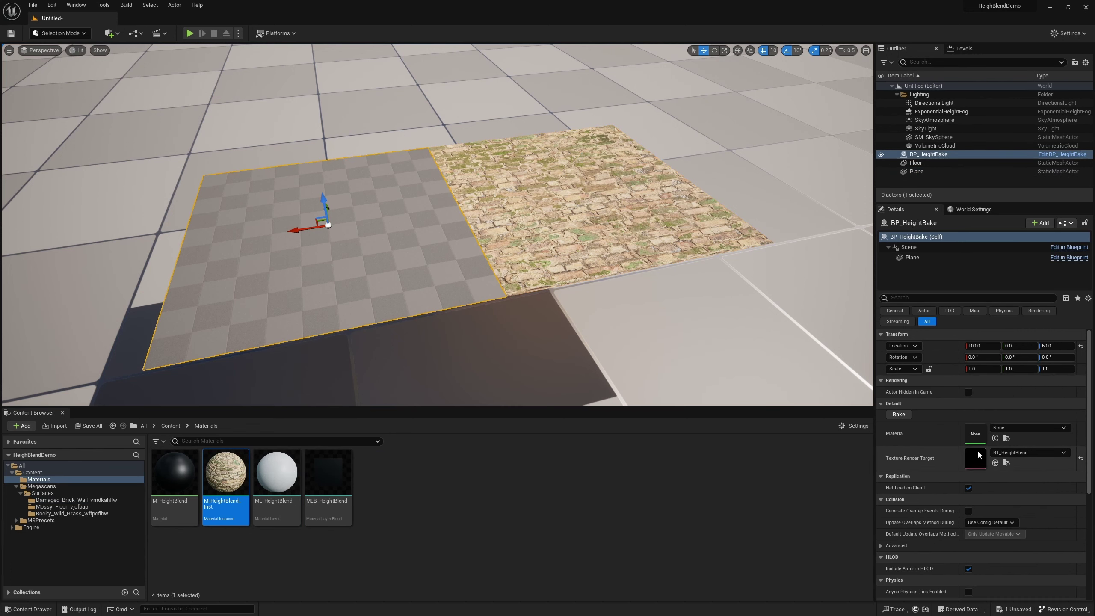
click(994, 438)
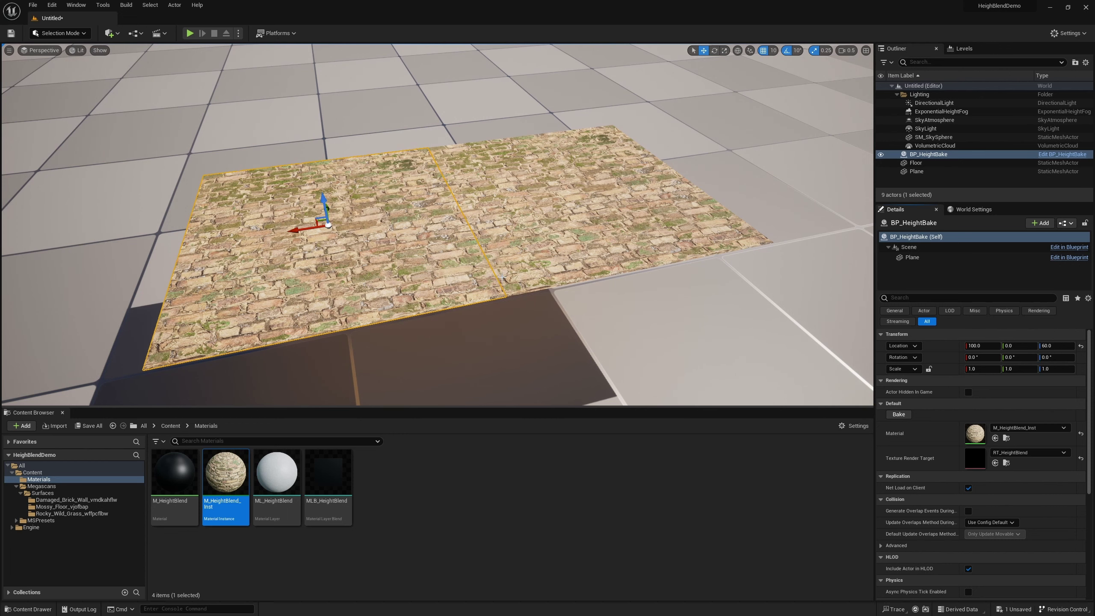
key(ctrl+b)
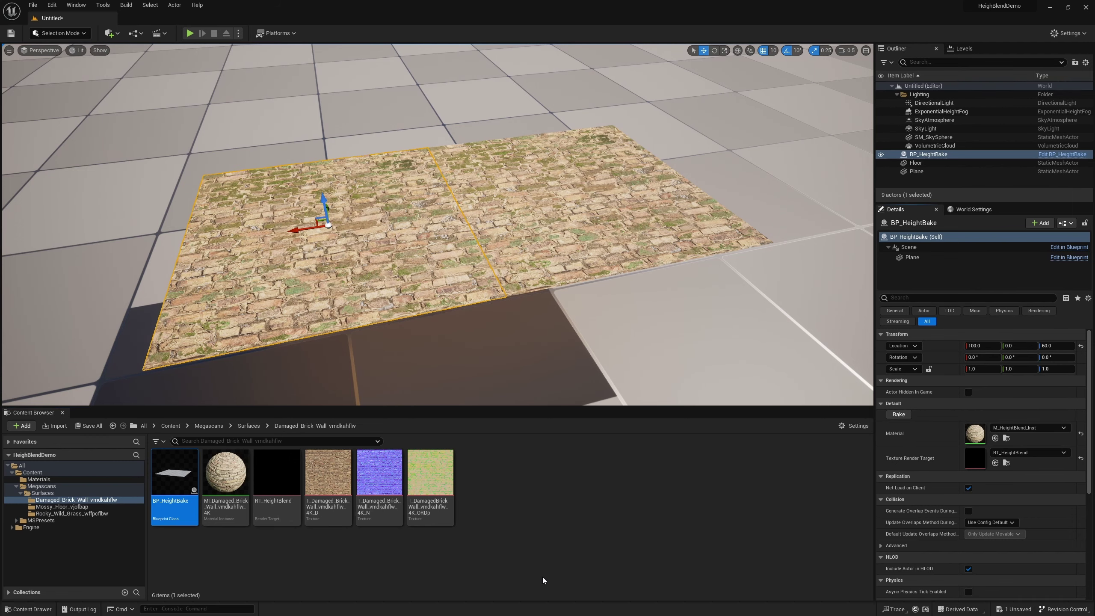
Step: Open RT_HeightBlend to check the bake, find it still black, and close it
double_click(279, 505)
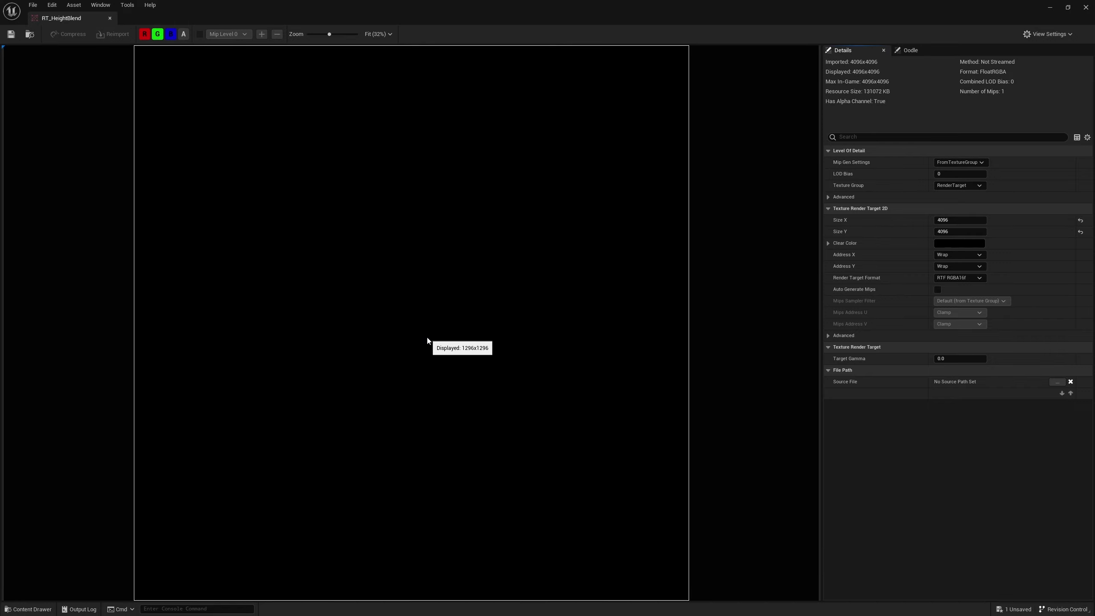
click(110, 18)
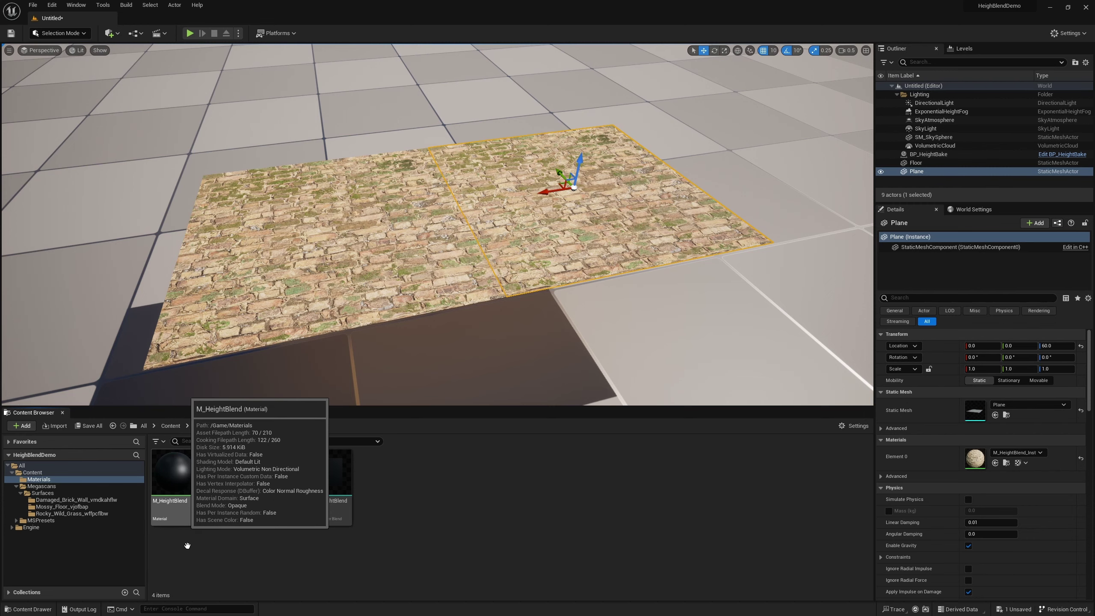
Step: In M_HeightBlend, break the link into the output node and move Material Attribute Layers left
double_click(173, 479)
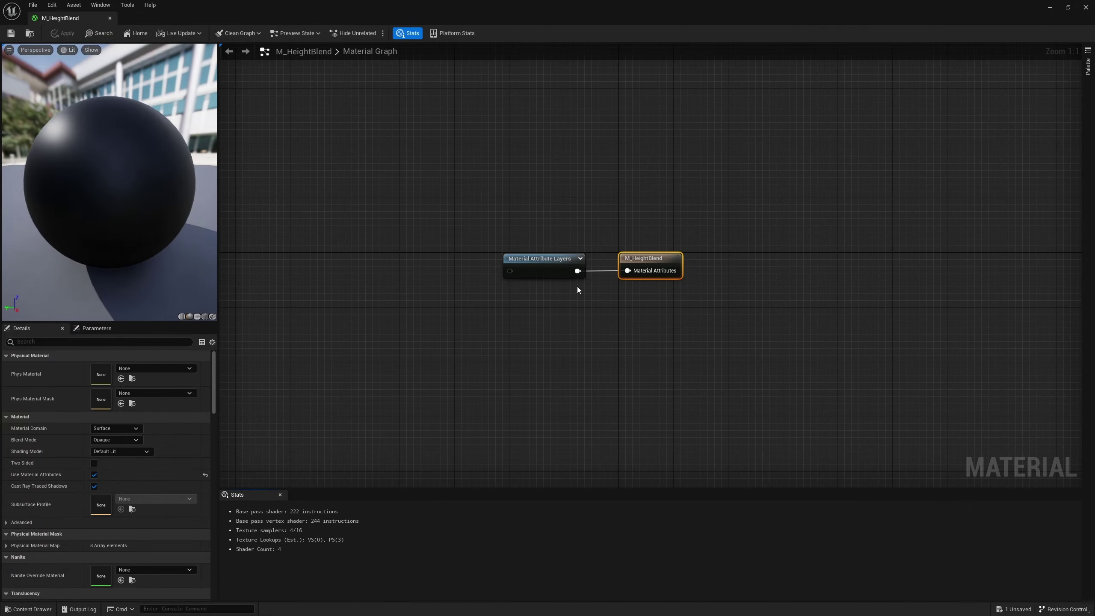
drag(516, 359, 536, 261)
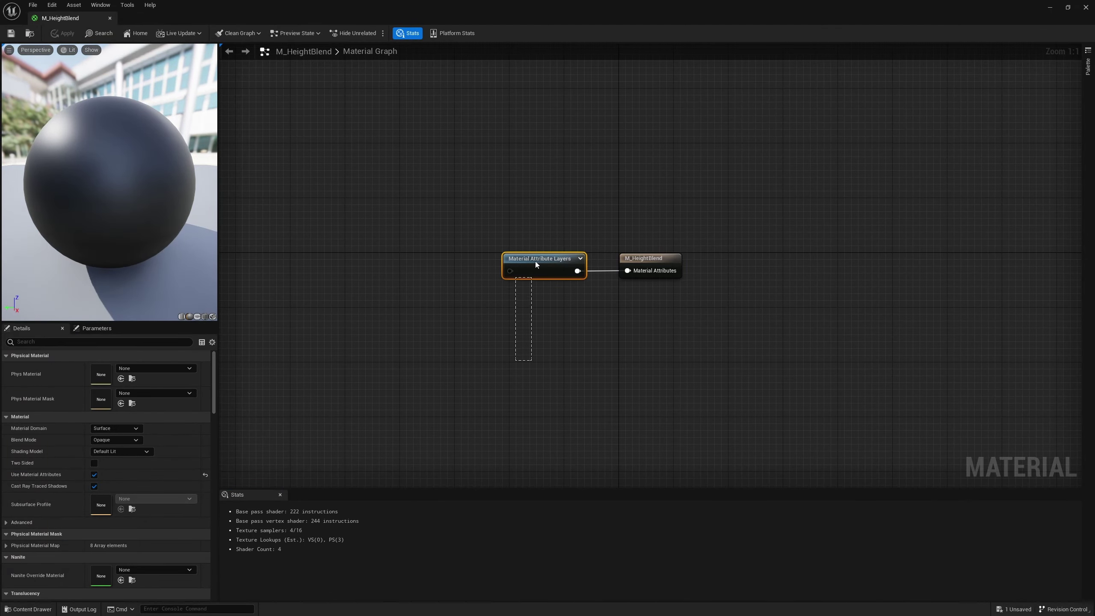
drag(539, 210, 539, 211)
drag(658, 219, 661, 332)
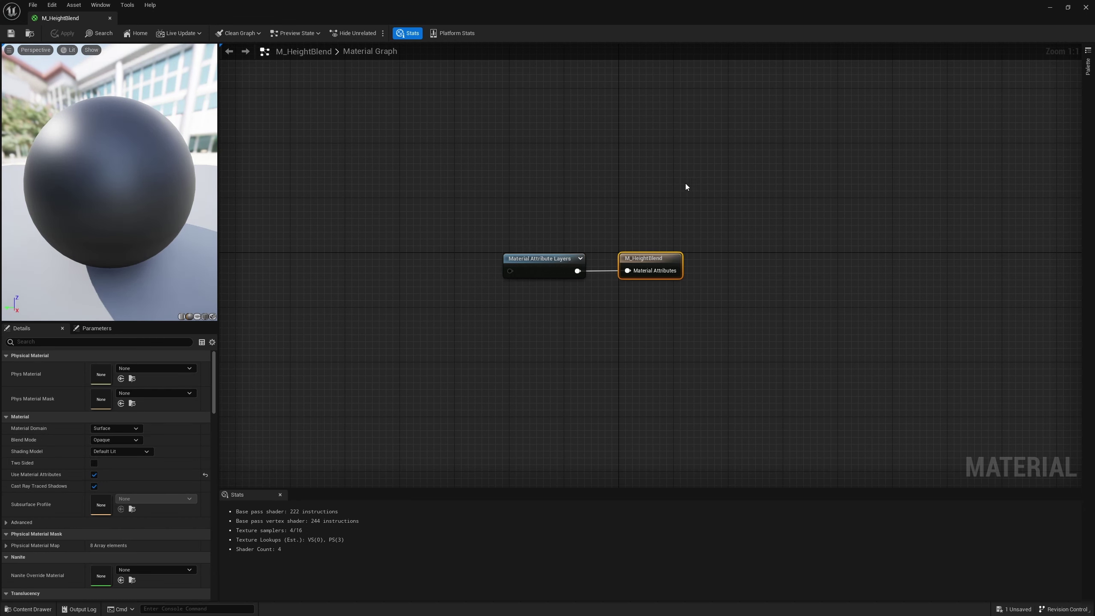
drag(701, 173, 439, 342)
click(439, 341)
right_drag(667, 315, 666, 264)
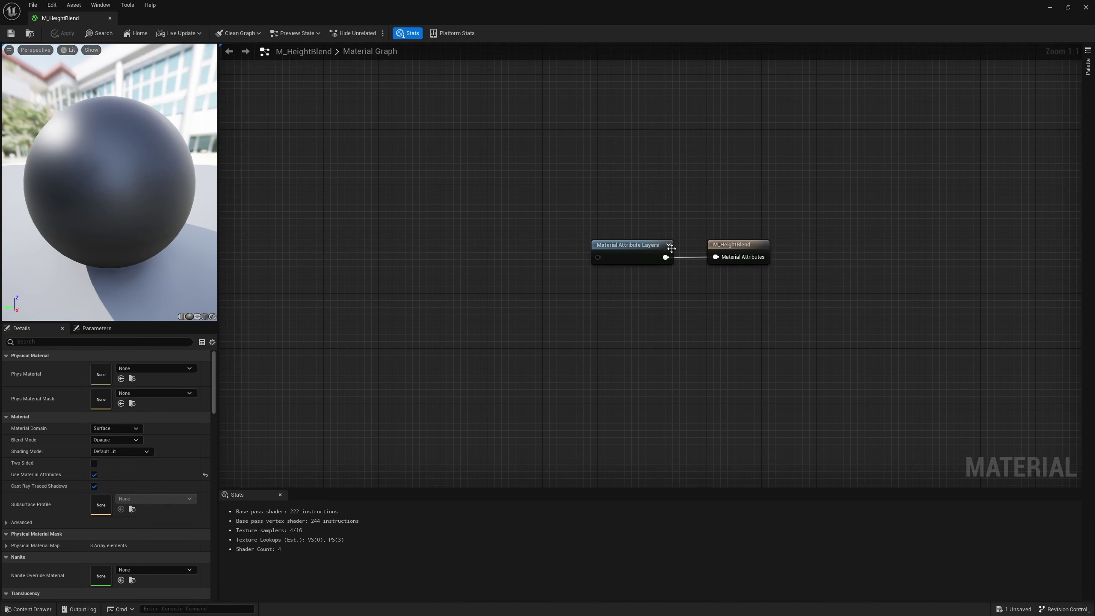
alt+click(667, 259)
drag(625, 259, 367, 258)
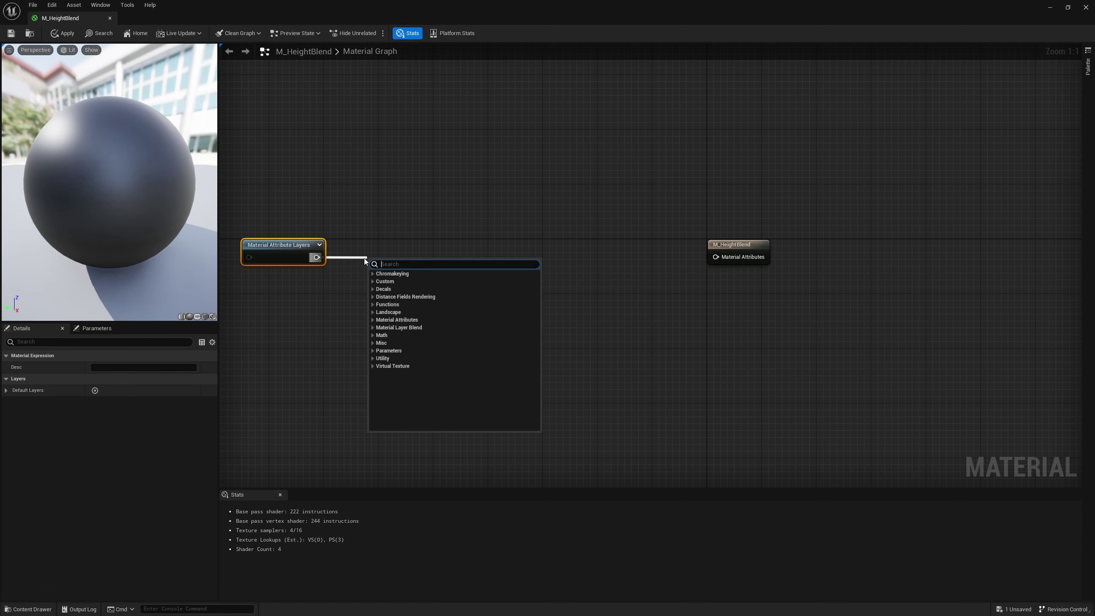
Step: Add a GetMaterialAttributes node after the layers with EmissiveColor and CustomizedUV7 outputs
text(get materi)
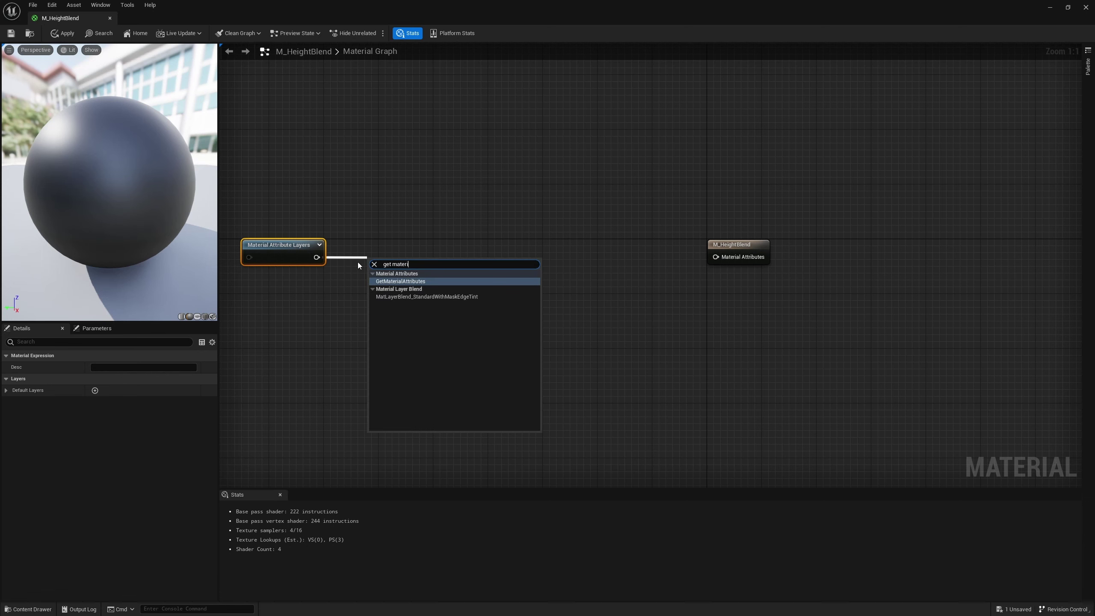
key(Return)
drag(393, 261, 376, 247)
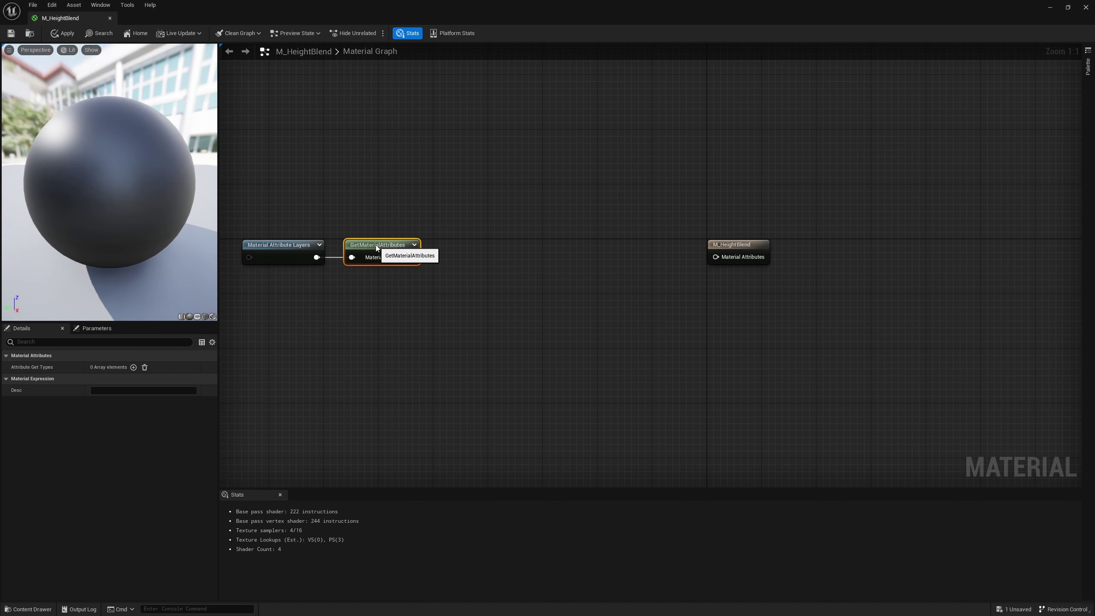
click(133, 366)
click(106, 380)
click(119, 441)
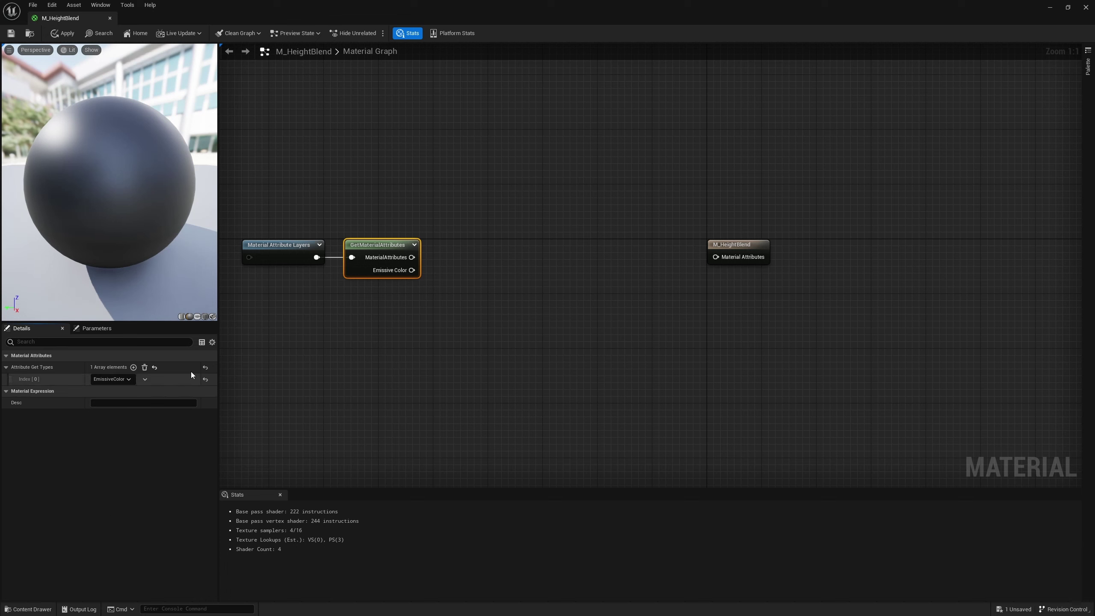
click(133, 367)
click(108, 391)
scroll(125, 517, down, 3)
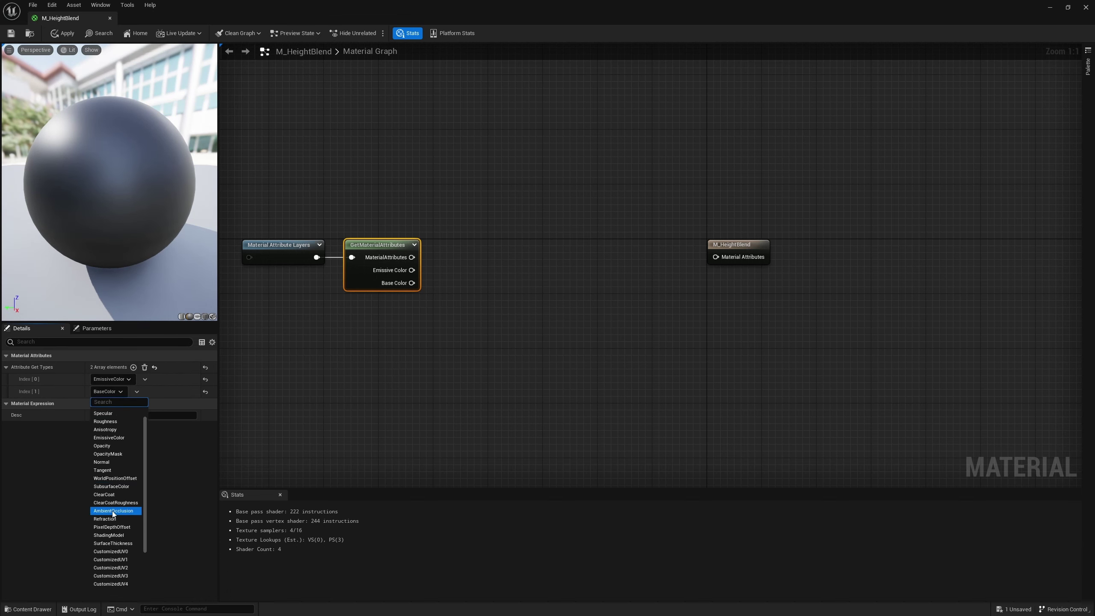
click(113, 567)
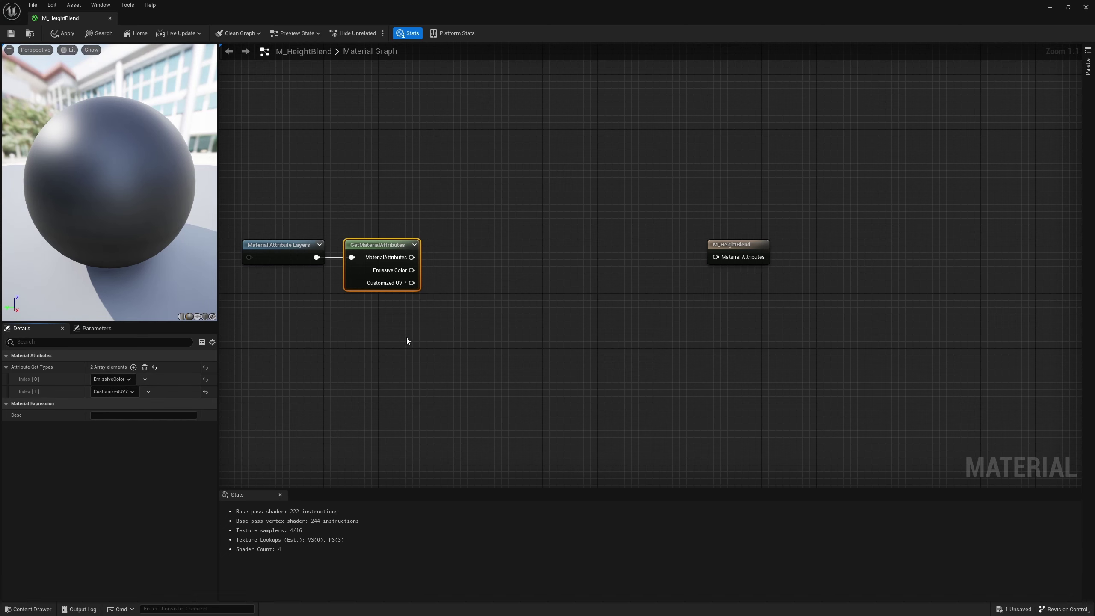
right_drag(432, 275, 414, 263)
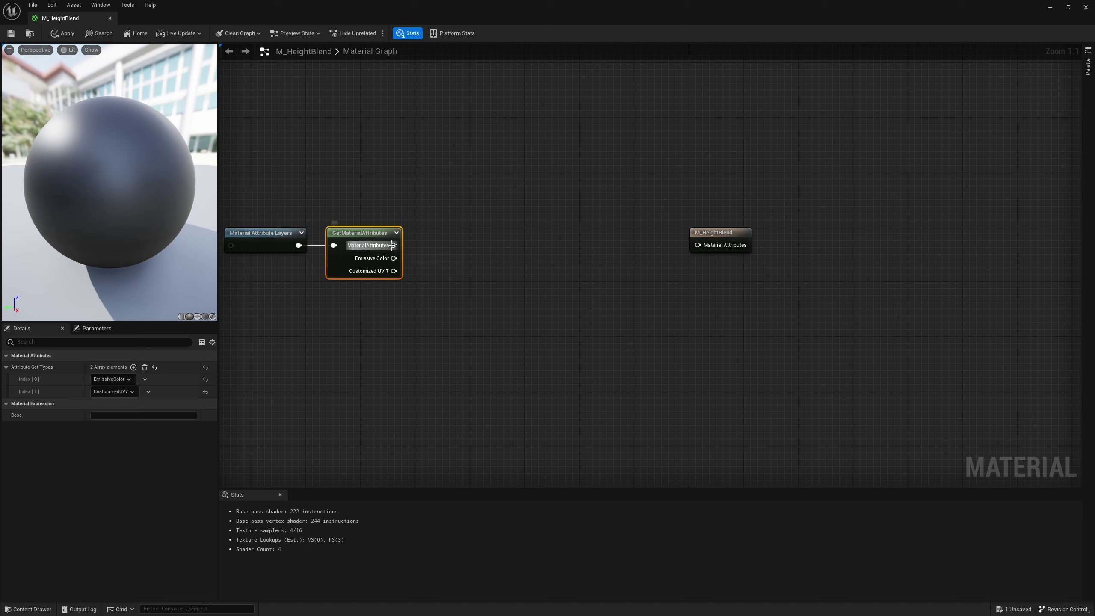
Step: Add named reroutes Material Attributes In, Emissive Color In and Height In from the GetMaterialAttributes pins
drag(392, 245, 426, 205)
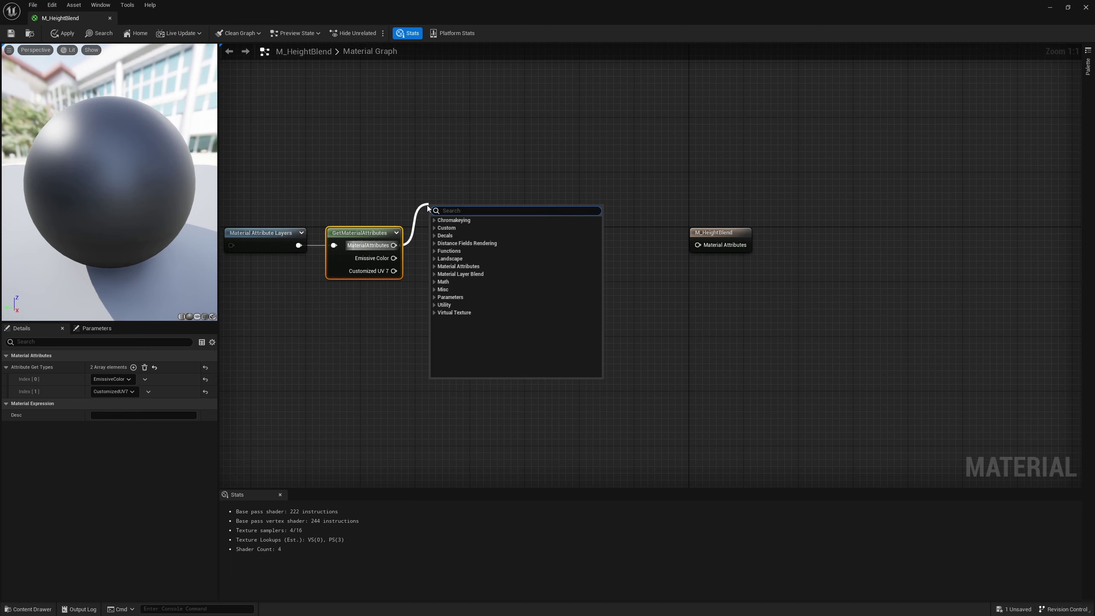
click(450, 218)
key(Return)
drag(393, 258, 454, 270)
text(Emissive Color In)
key(Return)
text(Height In)
key(Return)
double_click(458, 210)
text(Material Attributes In)
drag(447, 358, 486, 171)
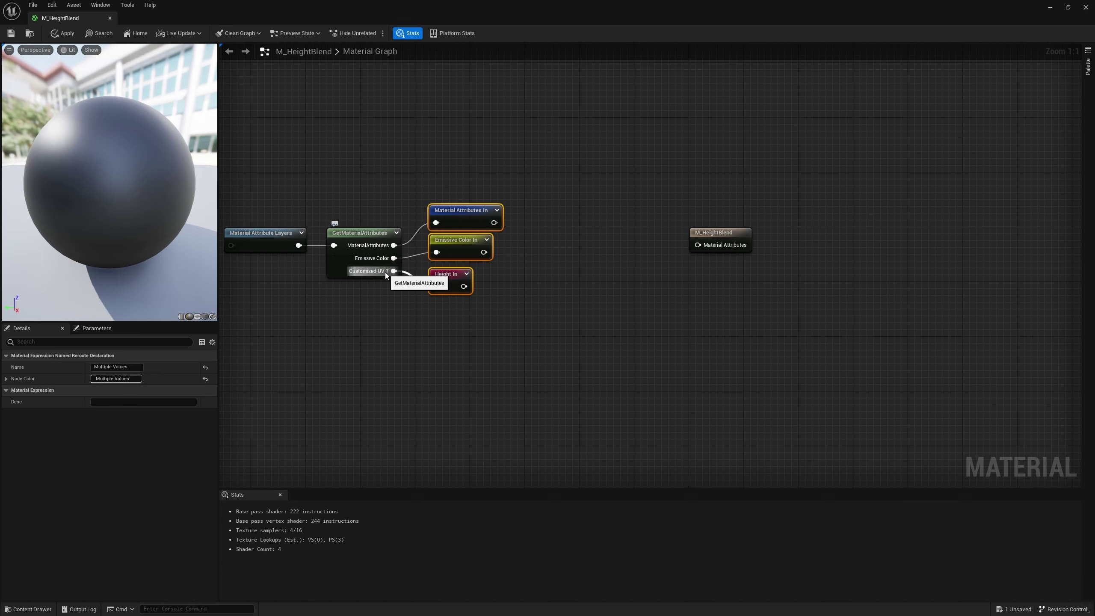
click(472, 331)
drag(533, 172, 442, 345)
Step: Feed M_HeightBlend's input from a SetMaterialAttributes node with an EmissiveColor attribute input
drag(697, 245, 597, 246)
text(set mat)
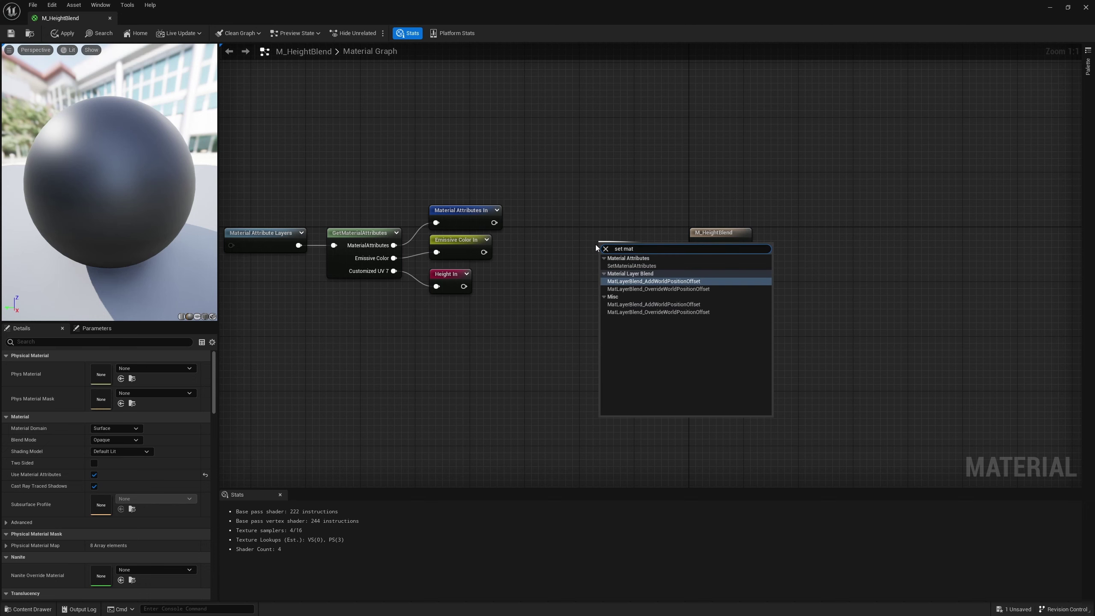
key(Up)
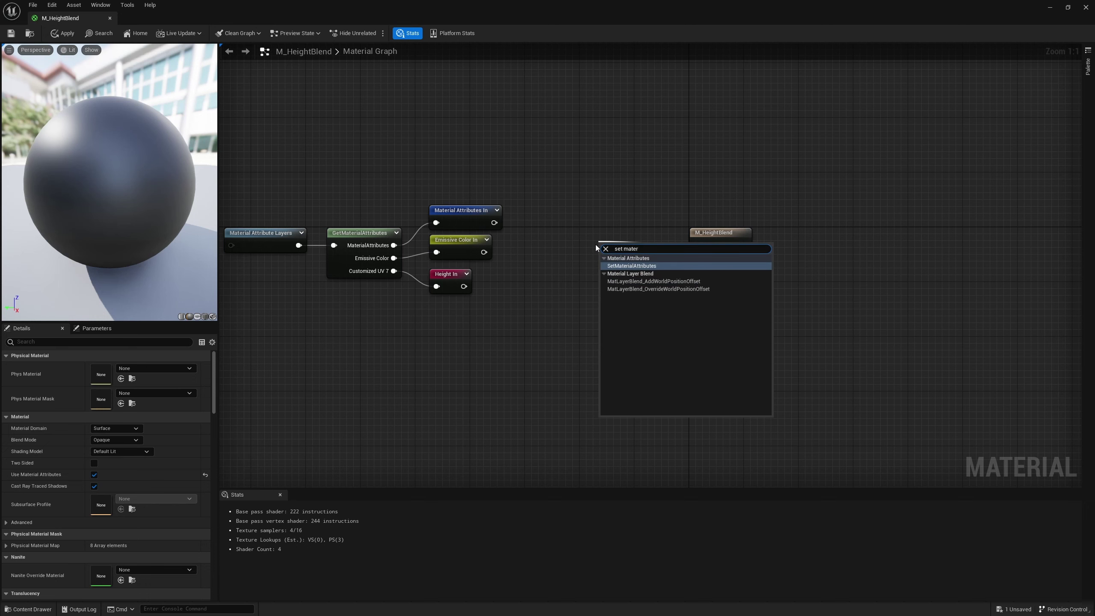
key(Return)
drag(645, 239, 645, 225)
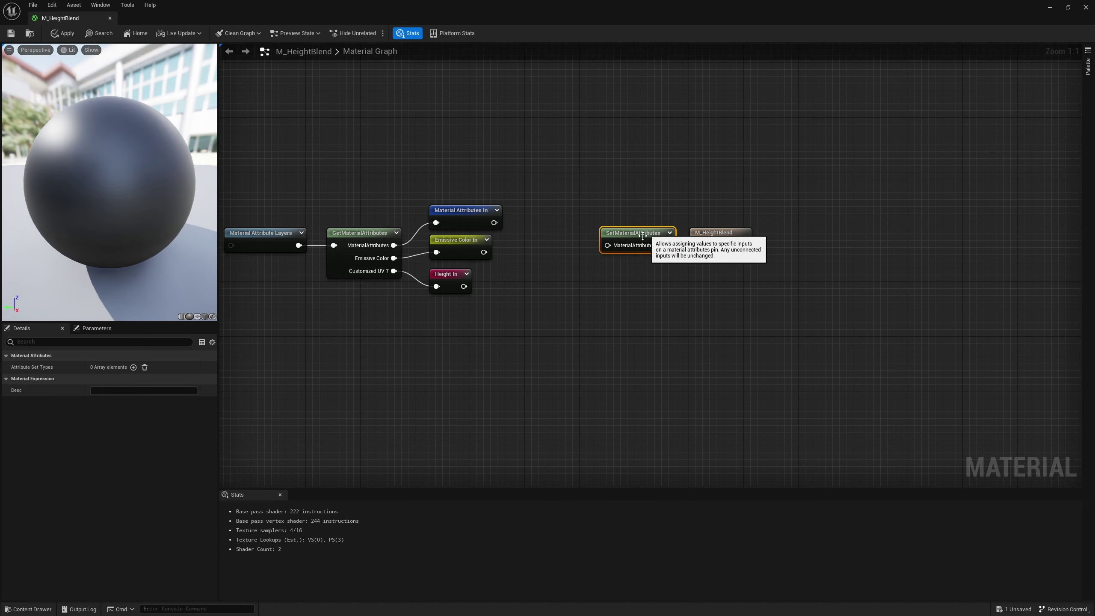
click(133, 367)
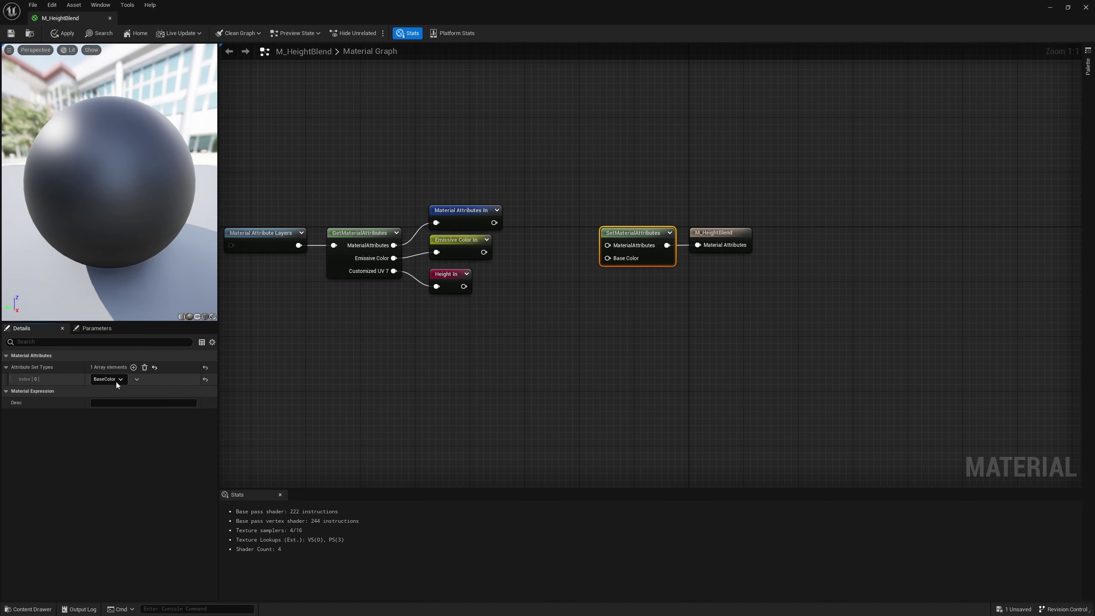
click(115, 380)
click(119, 442)
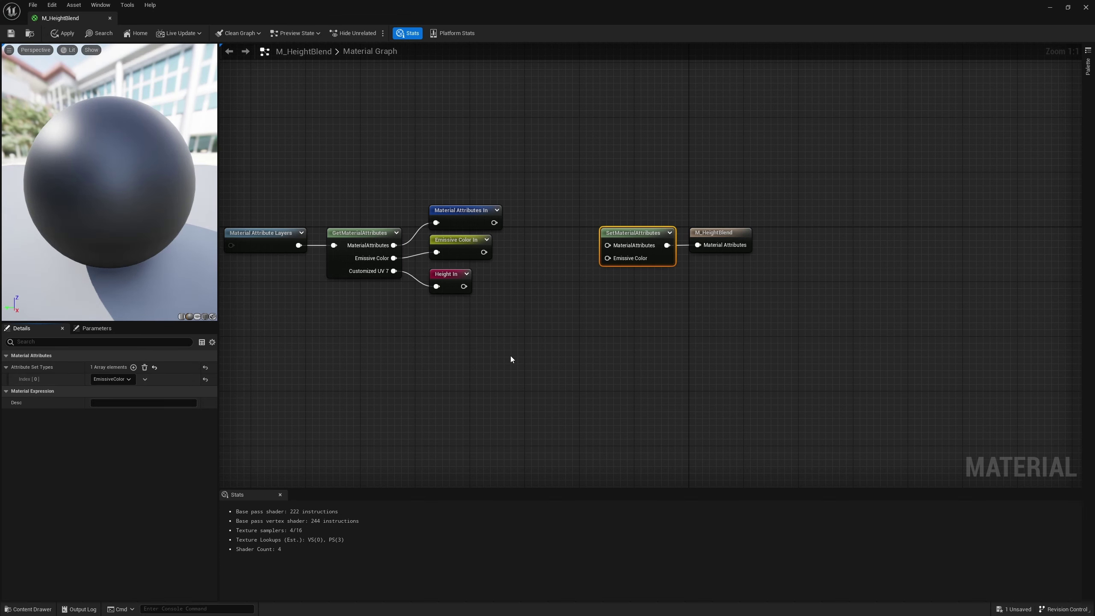
Step: Move the SetMaterialAttributes and M_HeightBlend output nodes further right
click(450, 280)
click(748, 344)
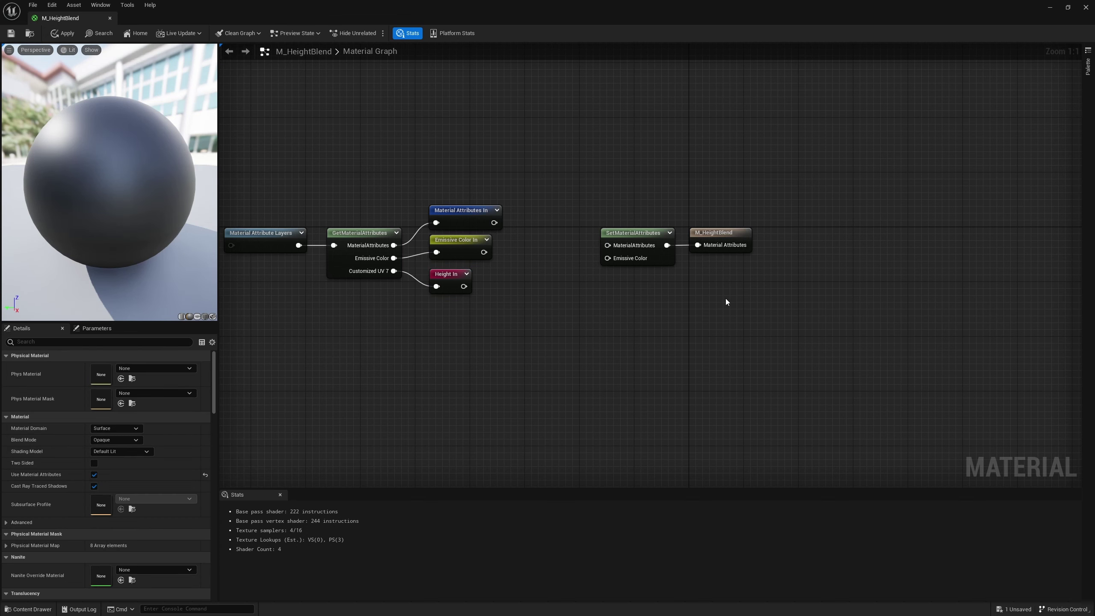
drag(785, 347, 580, 188)
right_drag(694, 279, 713, 270)
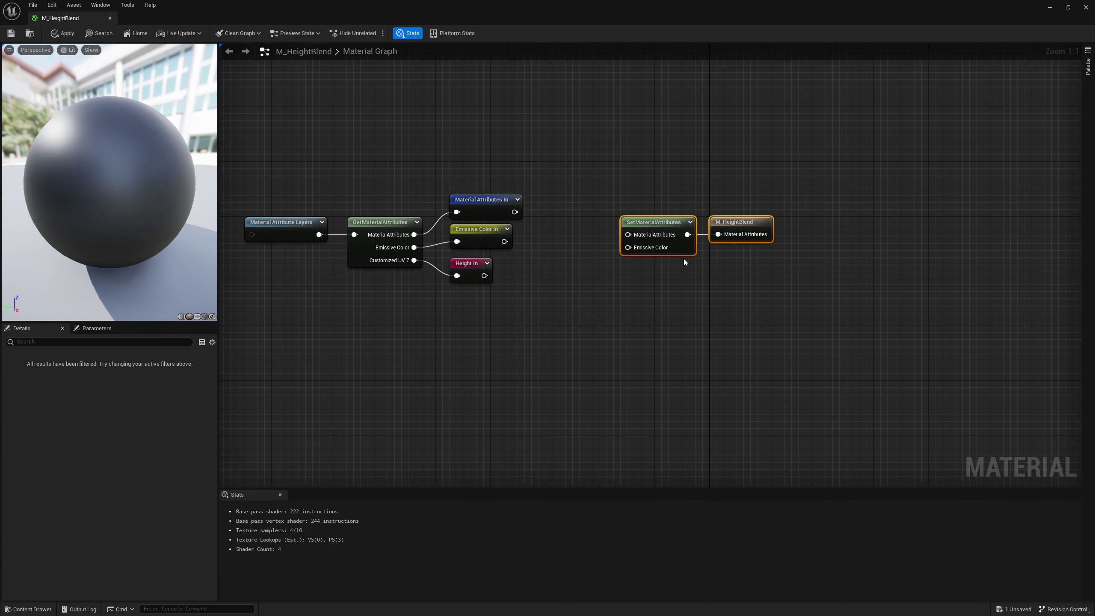
drag(647, 224, 616, 198)
Step: Add a Material Attributes In named reroute node to the graph
click(569, 237)
text(ma)
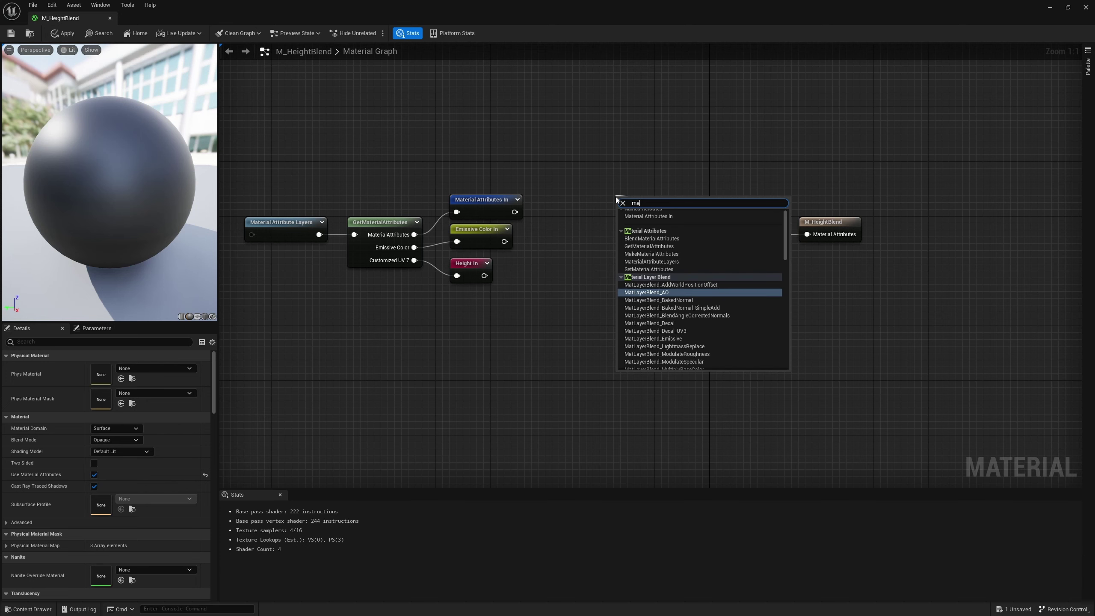
click(648, 216)
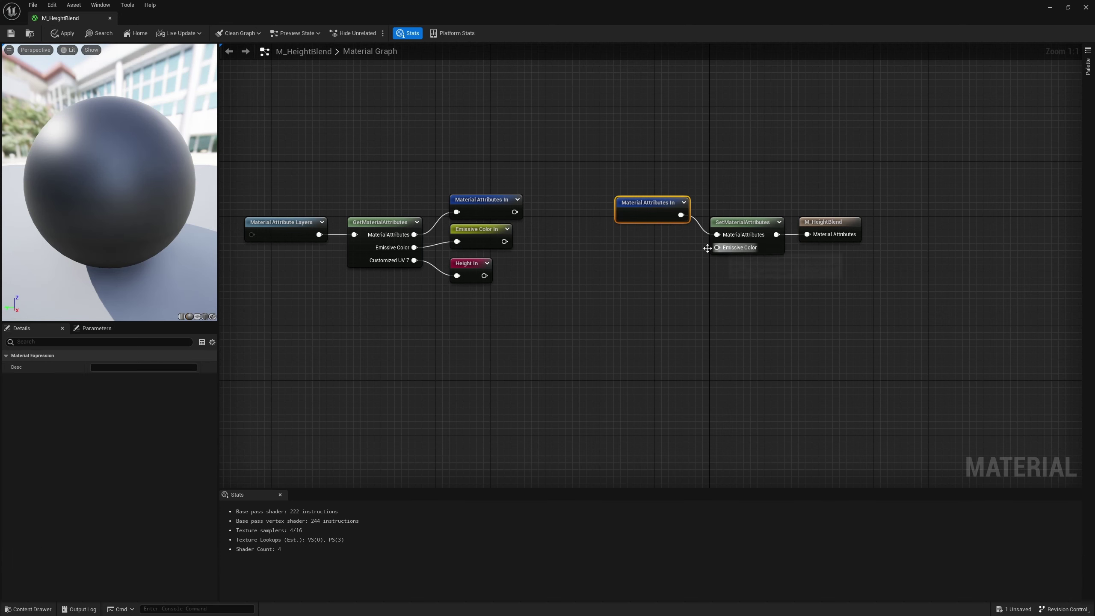
click(540, 237)
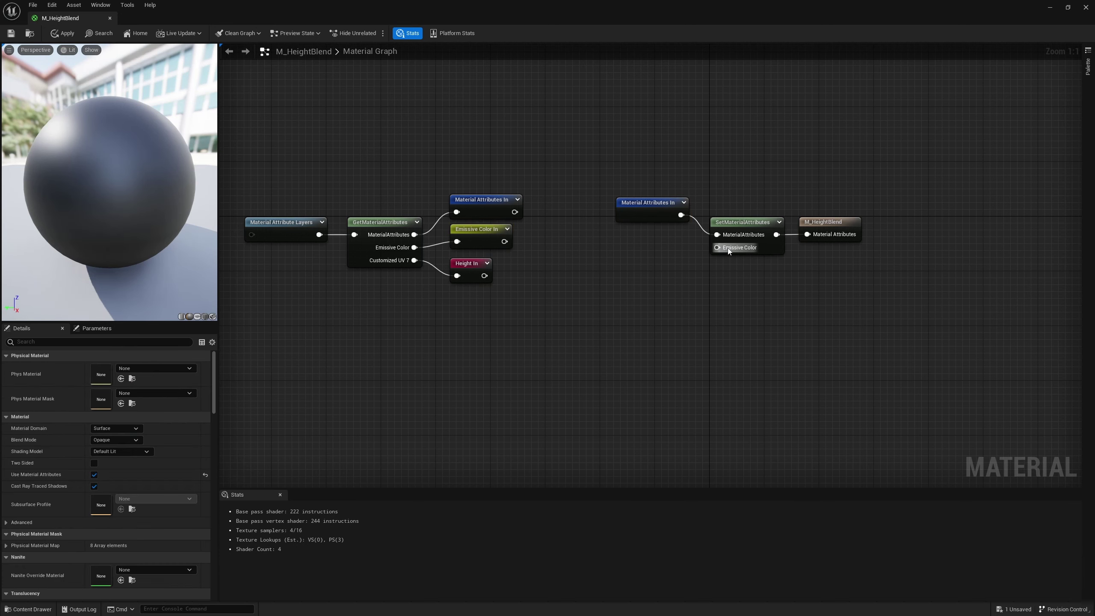
Step: Drive the Emissive Color input with a StaticSwitchParameter named 'Height Bake?'
drag(728, 251, 653, 276)
text(st)
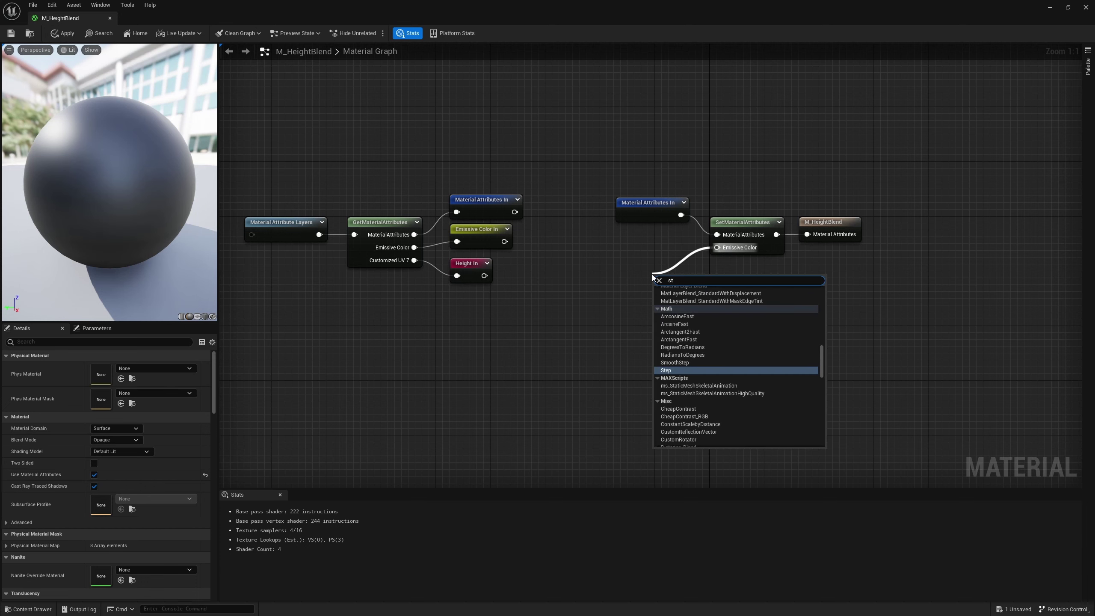
text(atic switch)
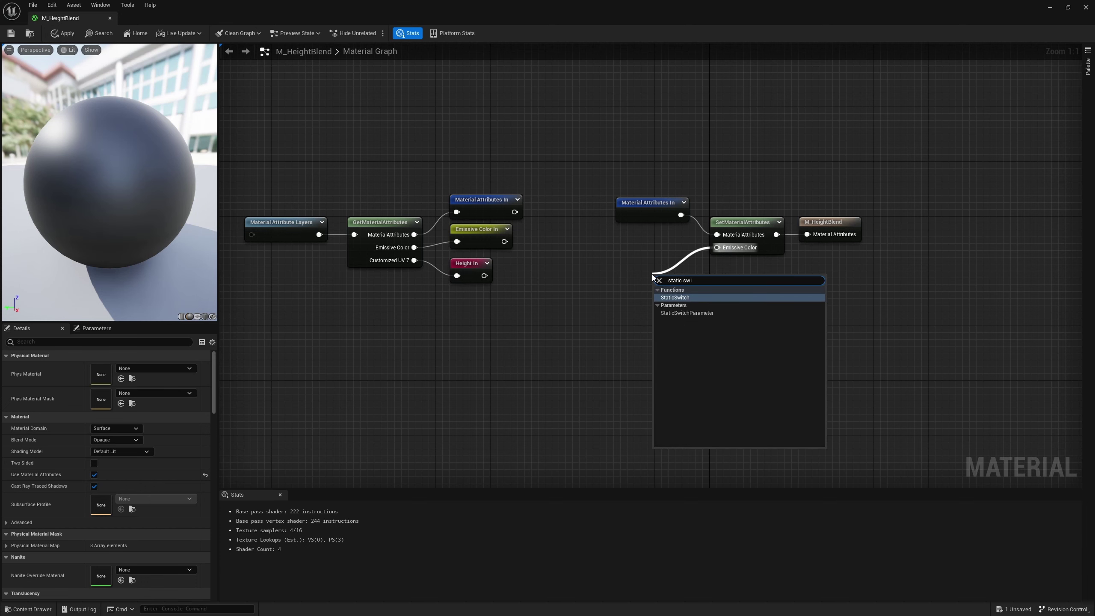
key(Down)
key(Return)
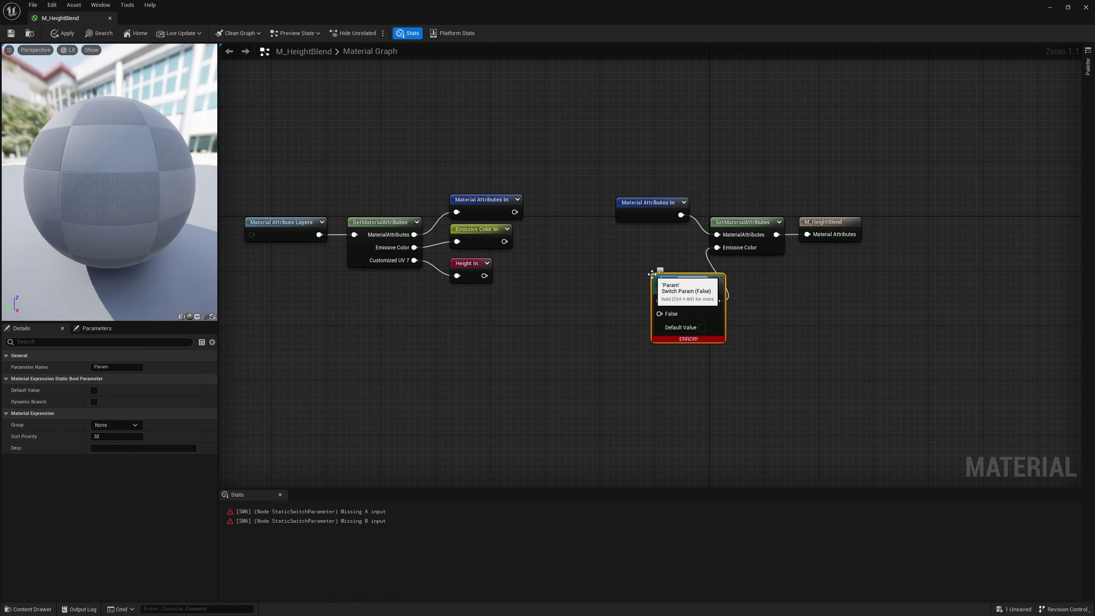
text(Height Bake?)
key(Return)
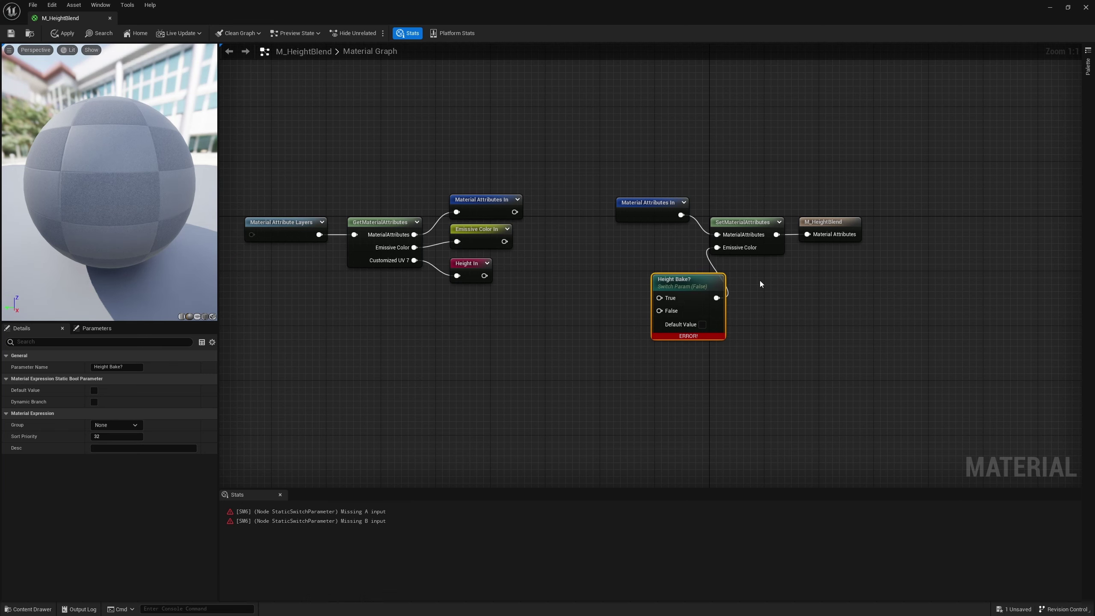
drag(706, 290, 681, 260)
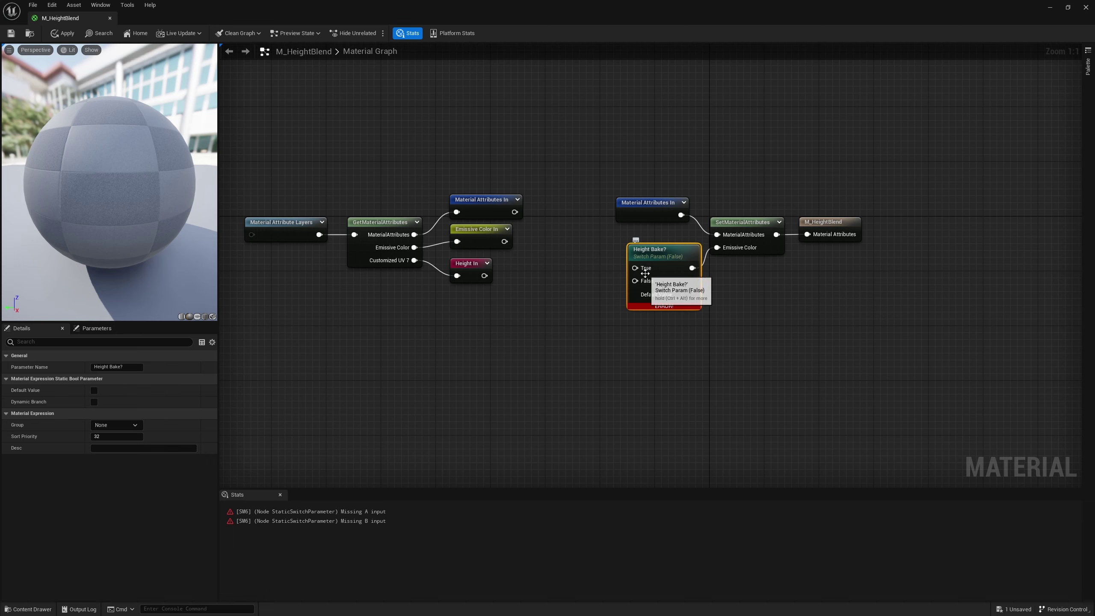
Step: Connect Height In to the switch's True input and Emissive Color In to False
drag(635, 268, 583, 256)
text(height)
key(Return)
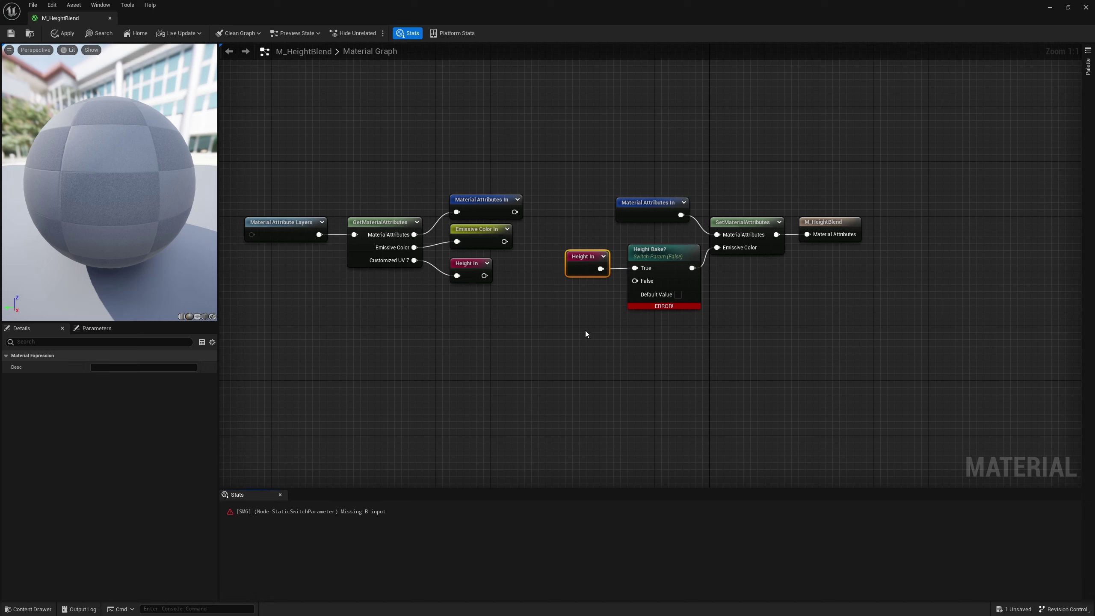
drag(635, 280, 544, 313)
text(Emi)
key(Return)
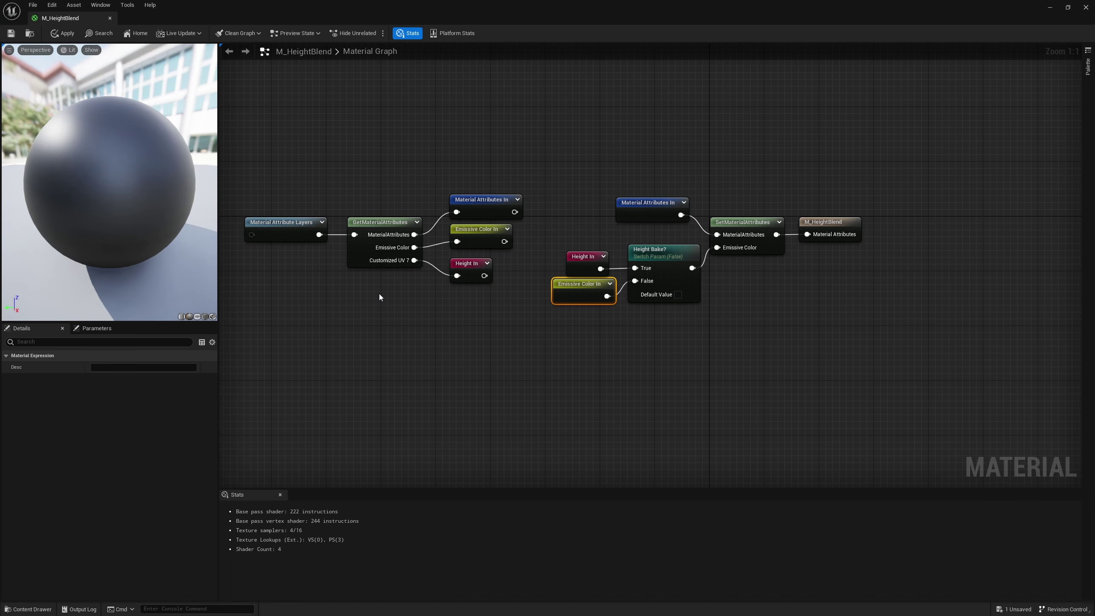
Step: Save and apply the M_HeightBlend material changes
click(576, 380)
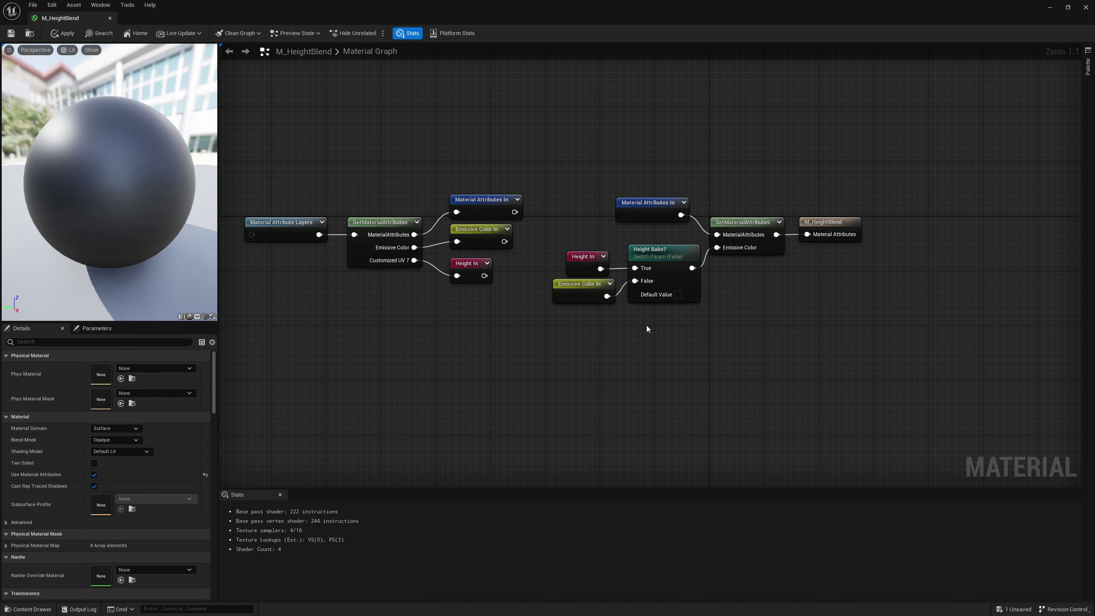
click(674, 369)
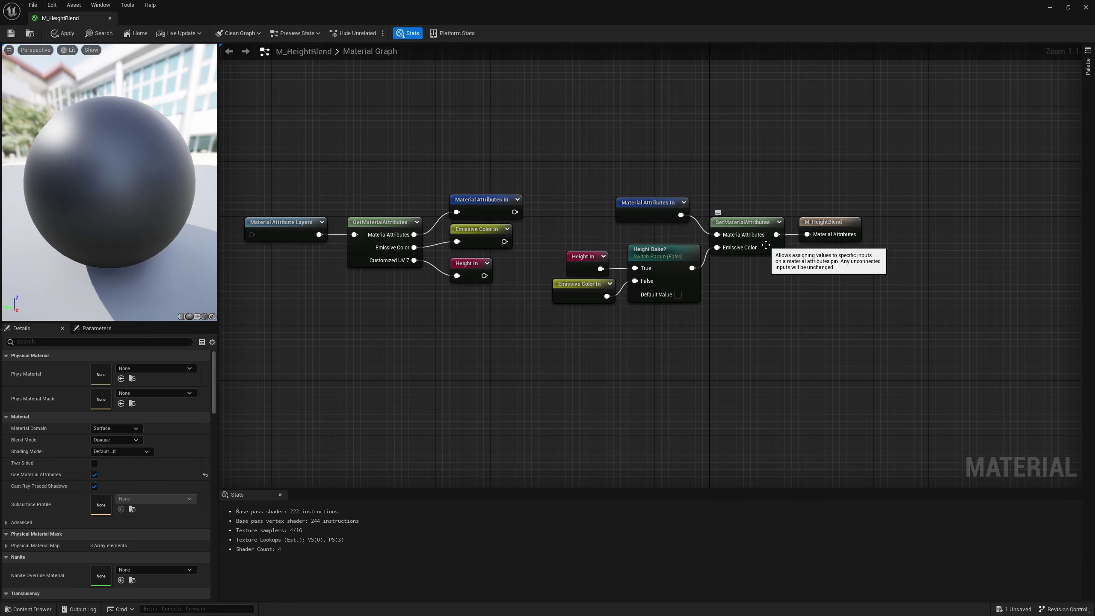
click(11, 33)
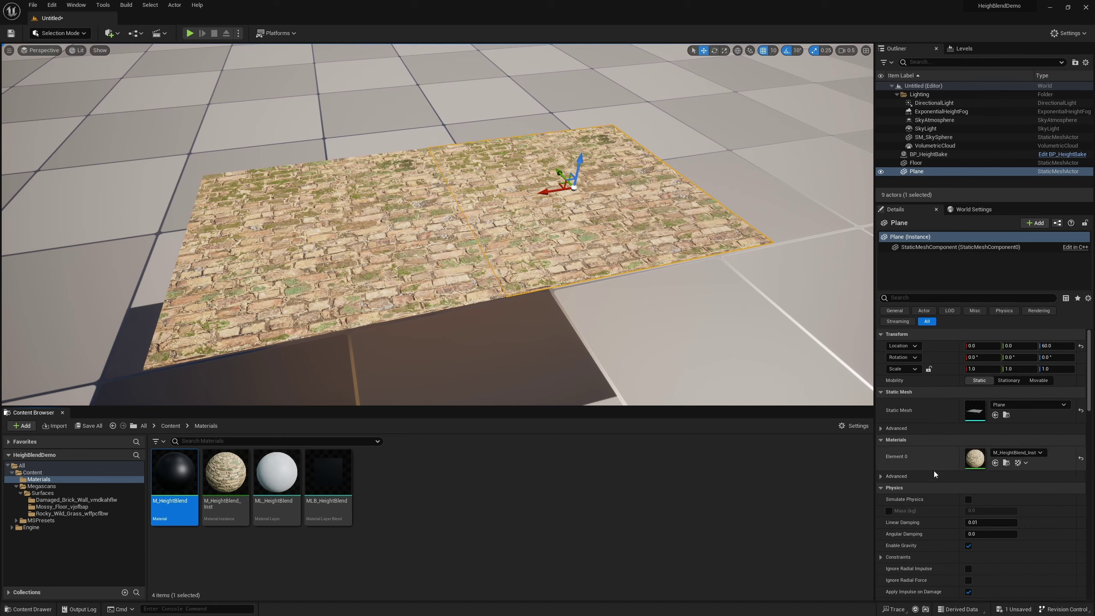
Step: Override Height Bake? to true in M_HeightBlend_Inst and check the grayscale brick preview
double_click(973, 458)
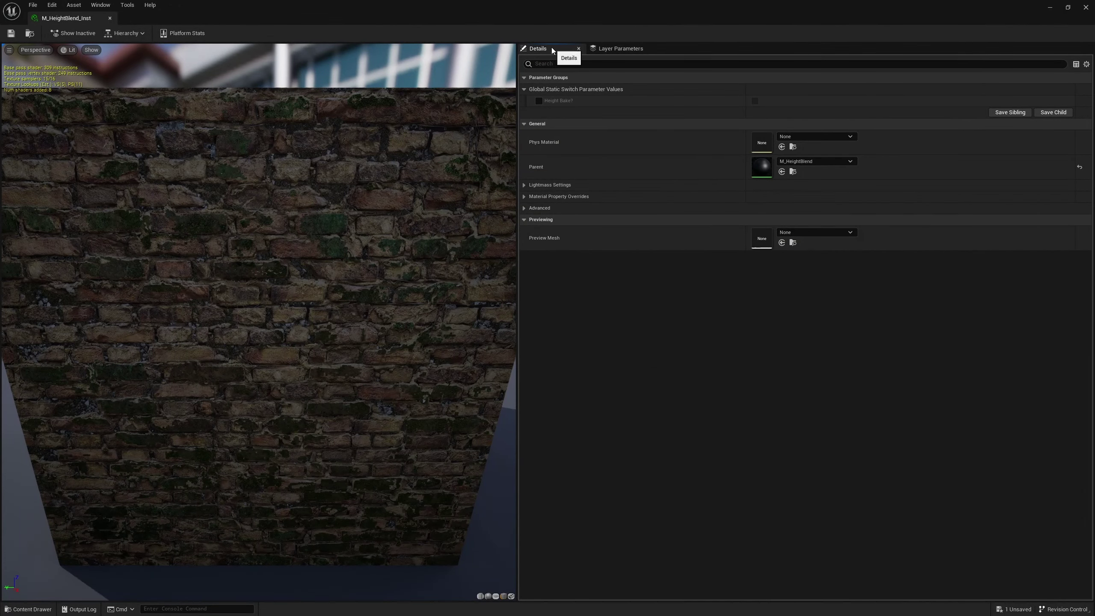
click(622, 47)
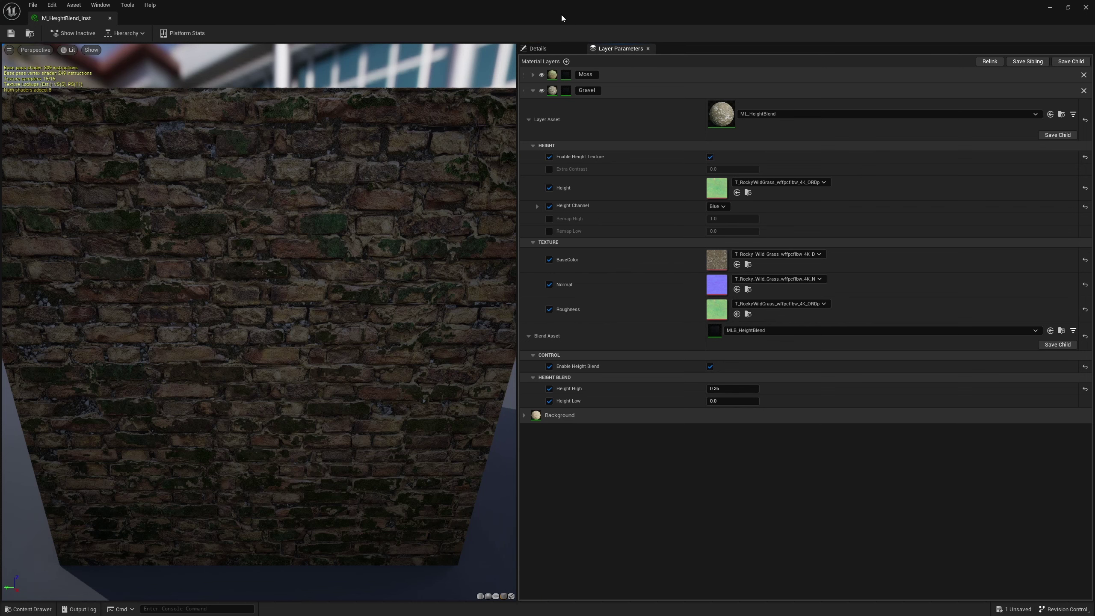
click(538, 48)
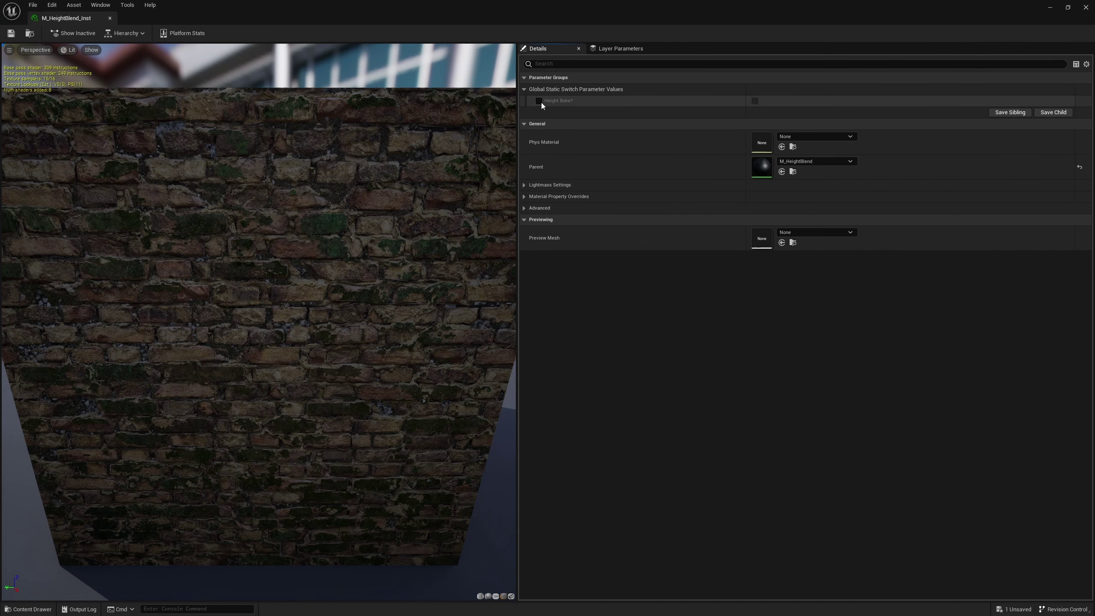
click(539, 102)
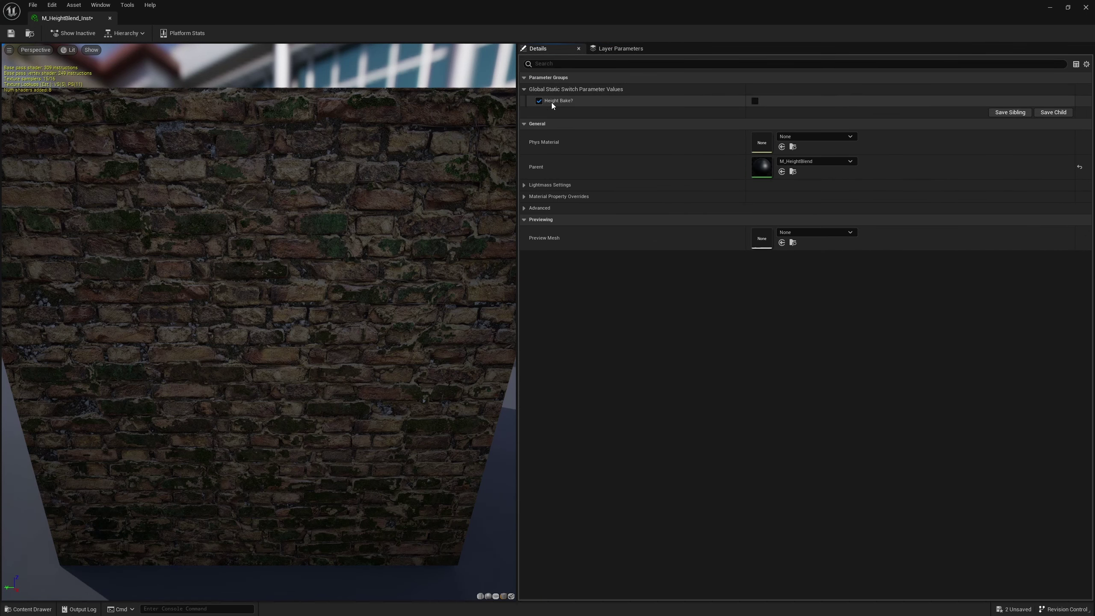
click(755, 101)
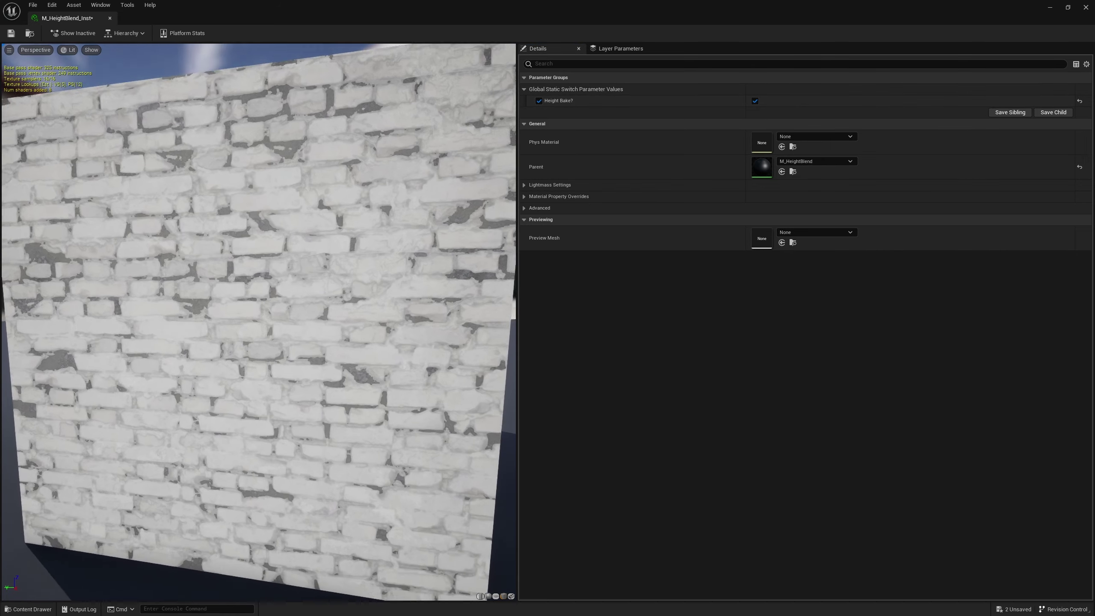
mouse_move(259, 323)
mouse_down()
mouse_move(242, 324)
mouse_move(263, 324)
mouse_up()
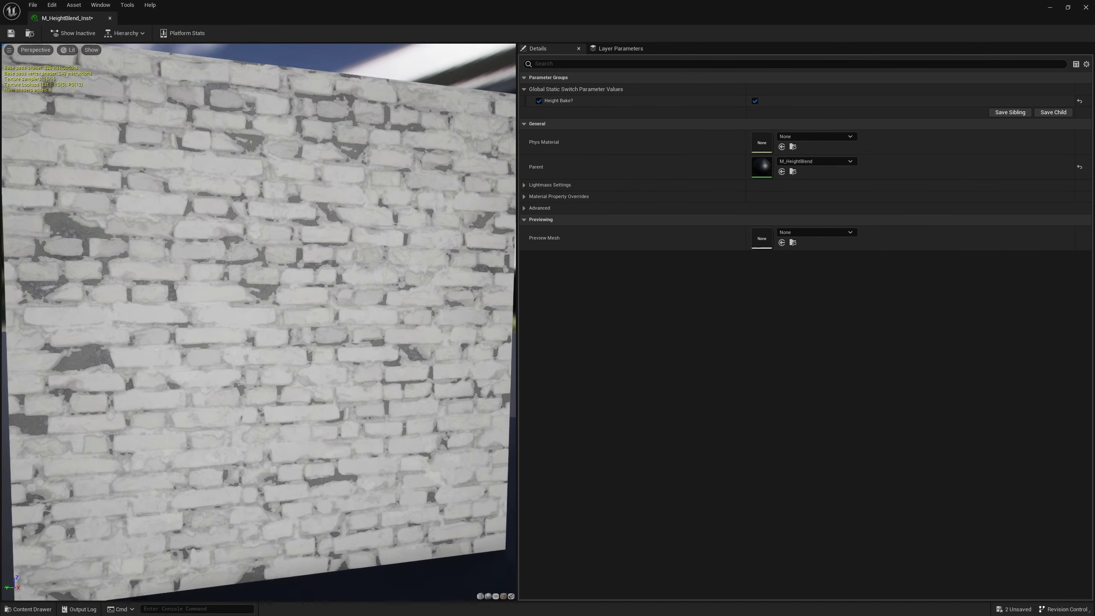
drag(368, 377, 211, 132)
scroll(388, 401, up, 5)
scroll(390, 401, down, 3)
scroll(412, 403, down, 5)
scroll(418, 403, up, 5)
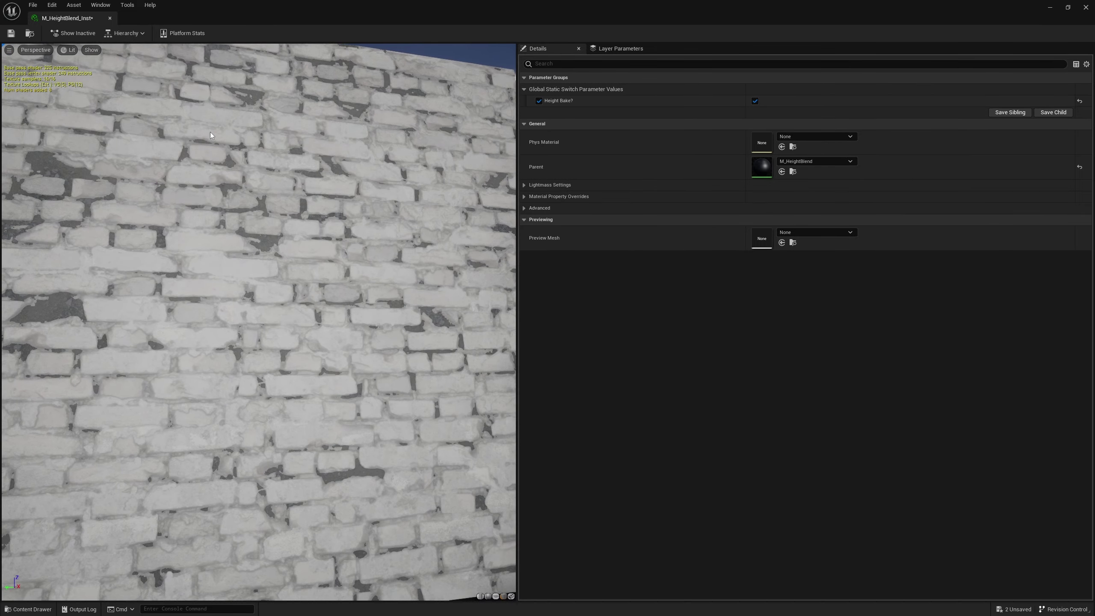
Step: Close the instance editor and locate BP_HeightBake's RT_HeightBlend render target asset
click(109, 18)
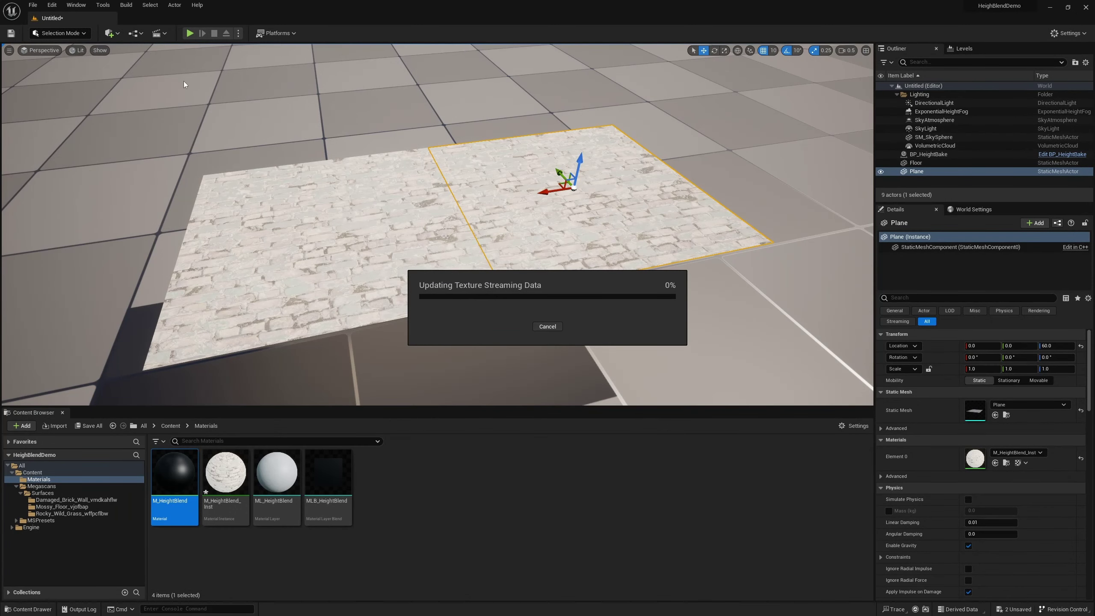
click(358, 252)
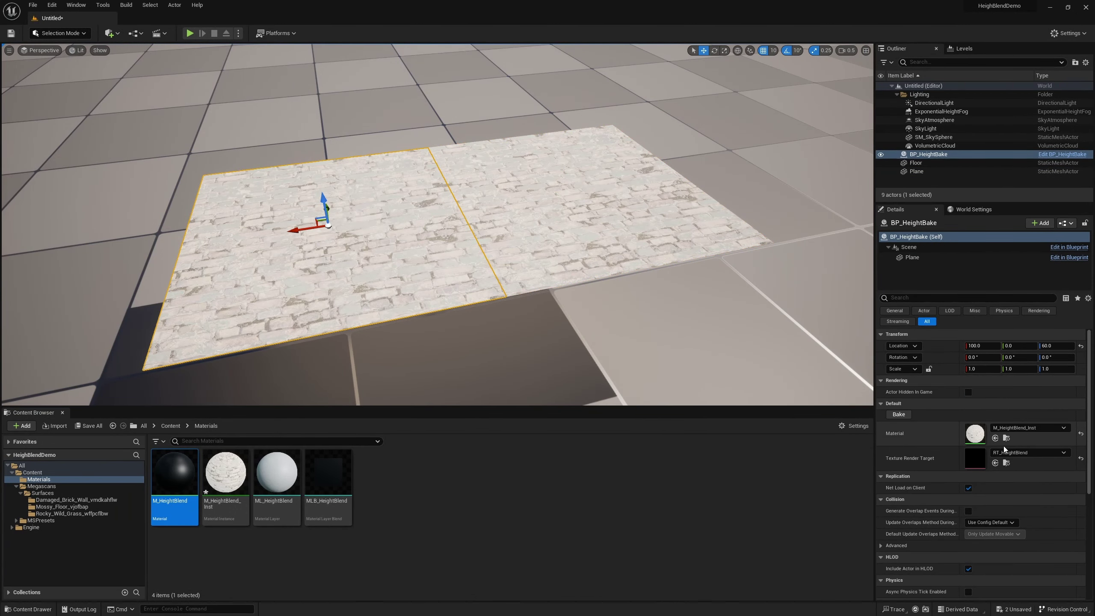
click(1006, 463)
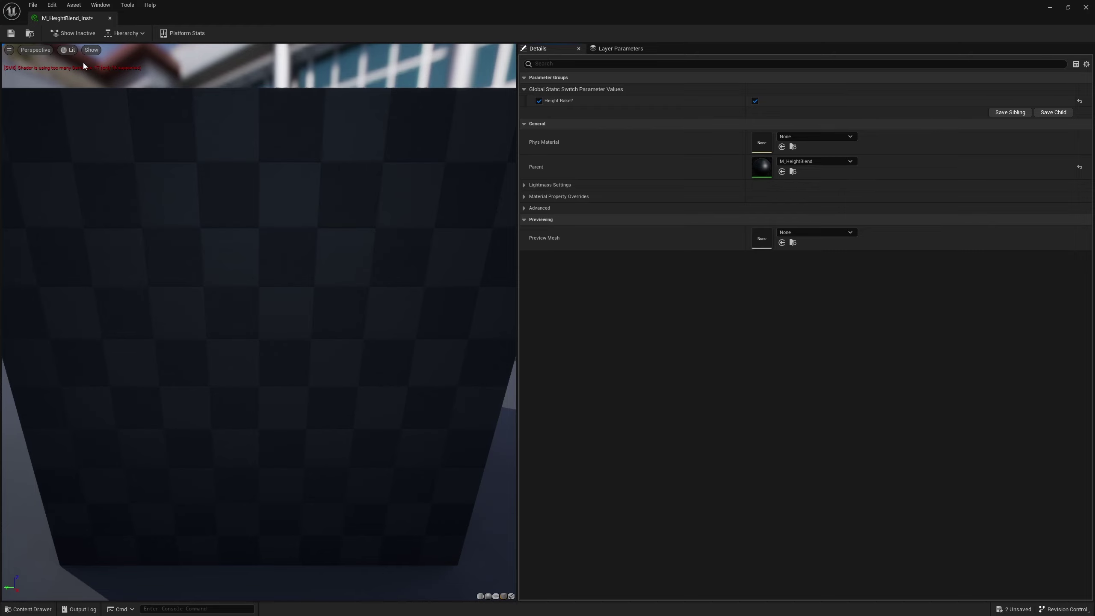
Step: Open the Moss layer's ML_HeightBlend material layer and select its Normal texture node
click(618, 49)
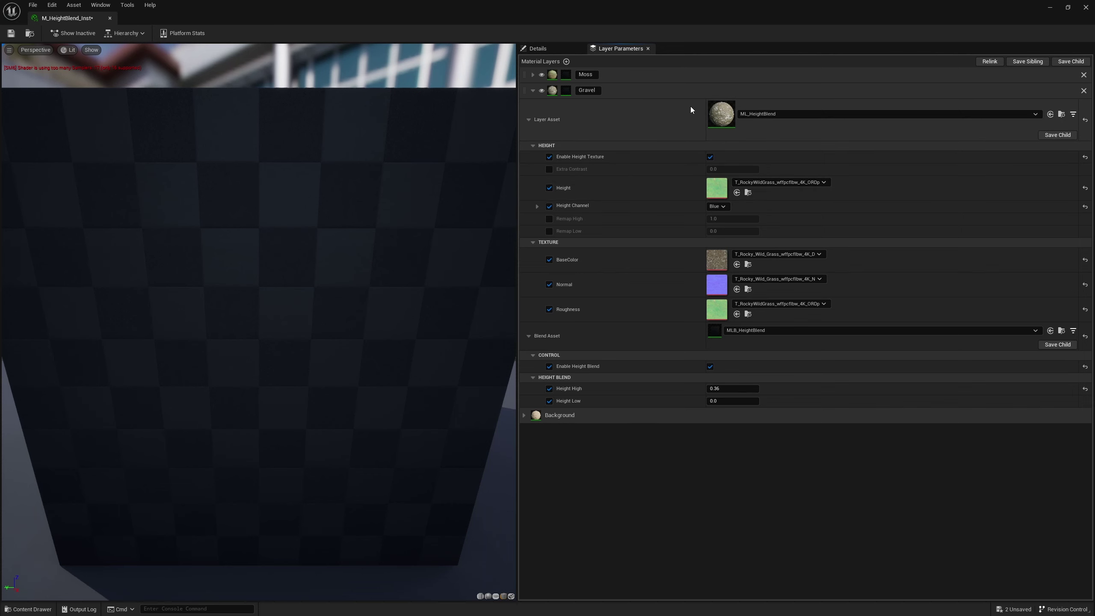
click(533, 75)
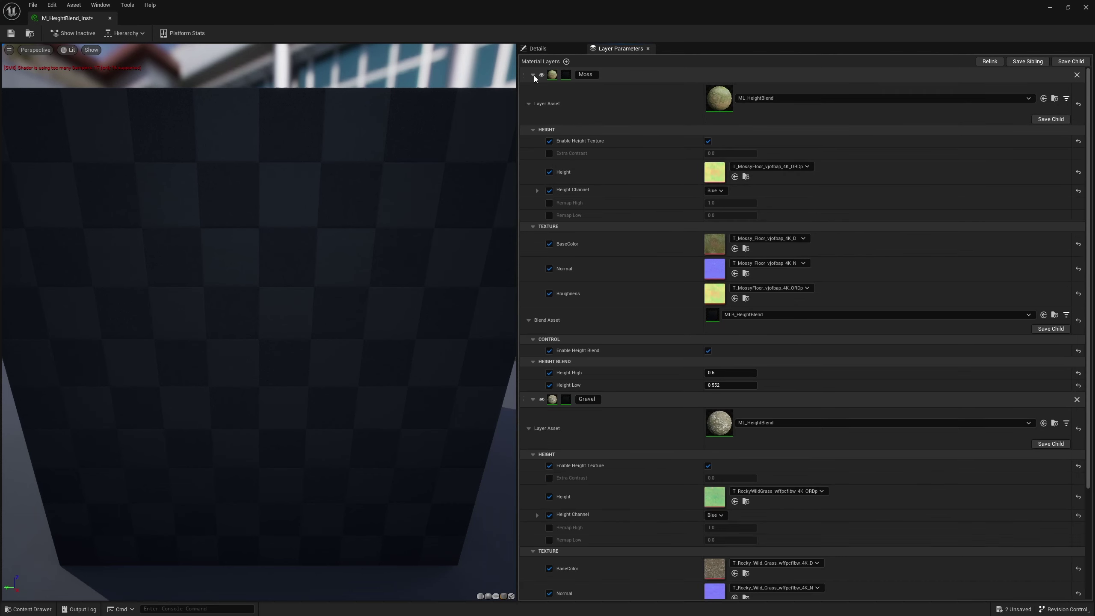
double_click(718, 98)
right_drag(407, 383, 517, 481)
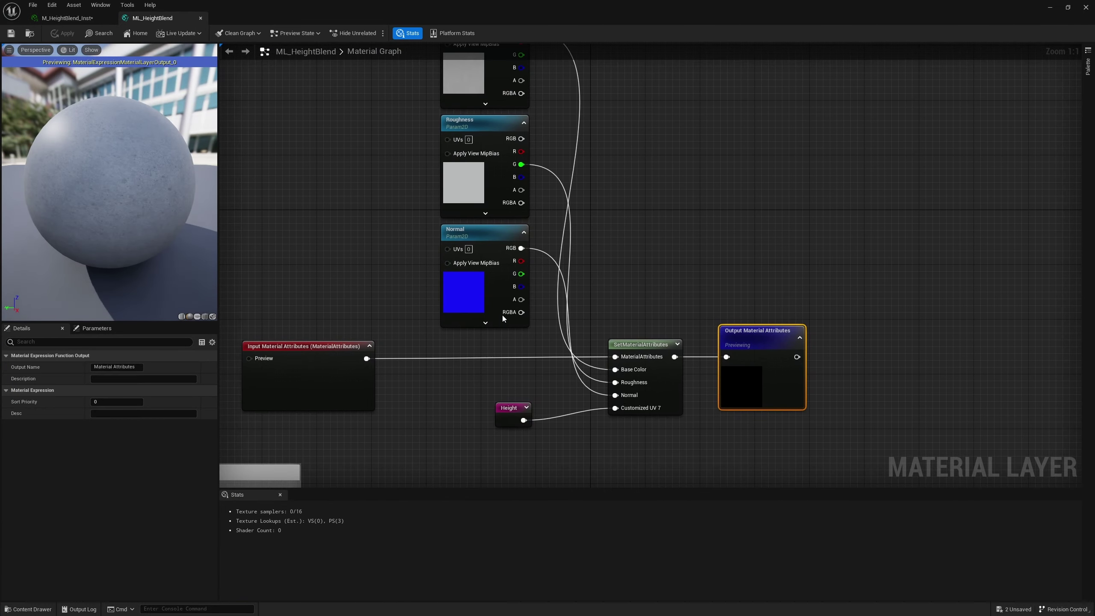
click(483, 298)
right_drag(484, 297, 539, 236)
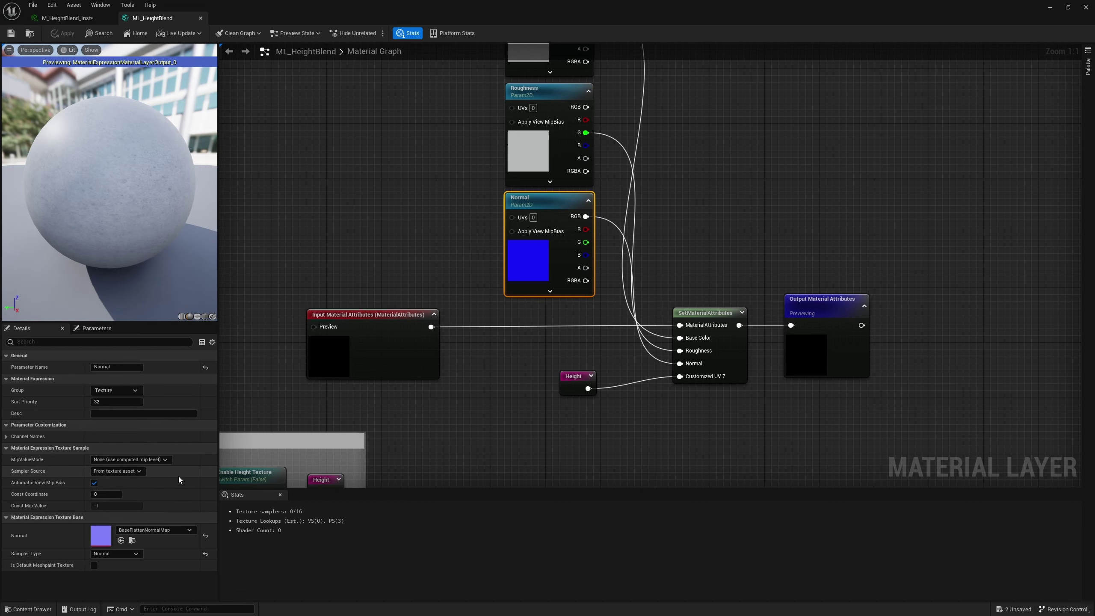
Step: Set the Normal, Roughness and BaseColor sampler sources to Shared: Wrap
click(105, 471)
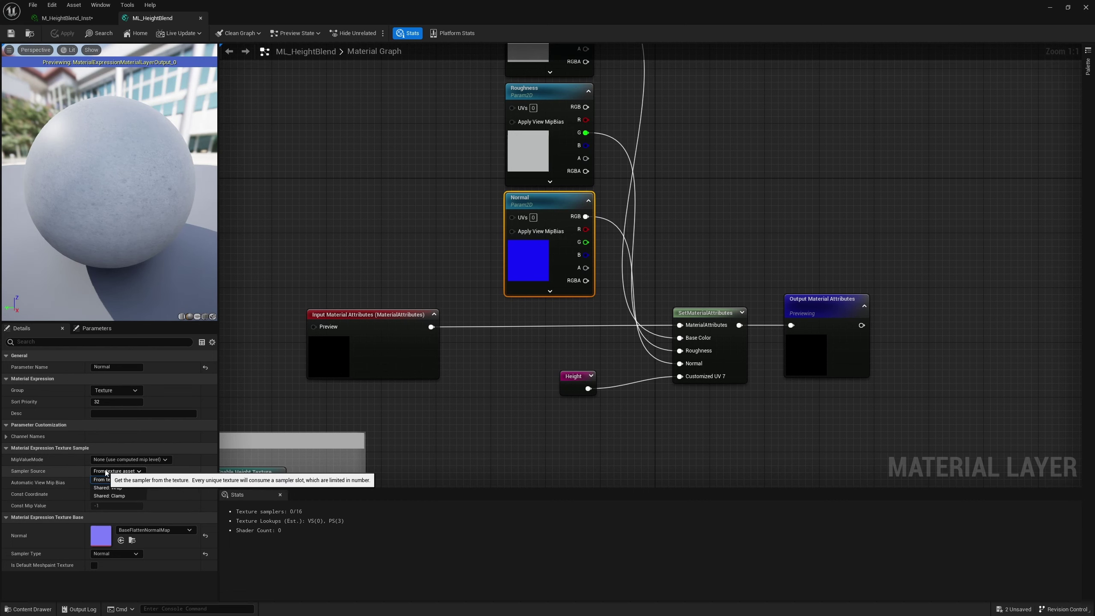
click(130, 492)
click(530, 92)
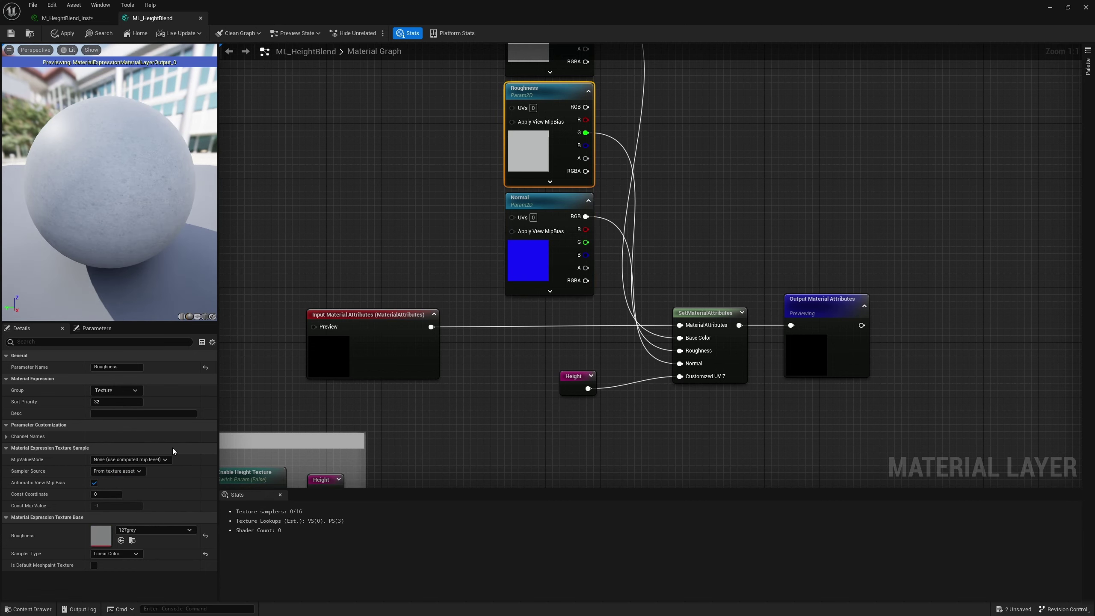
click(137, 471)
click(125, 493)
right_drag(511, 74, 485, 163)
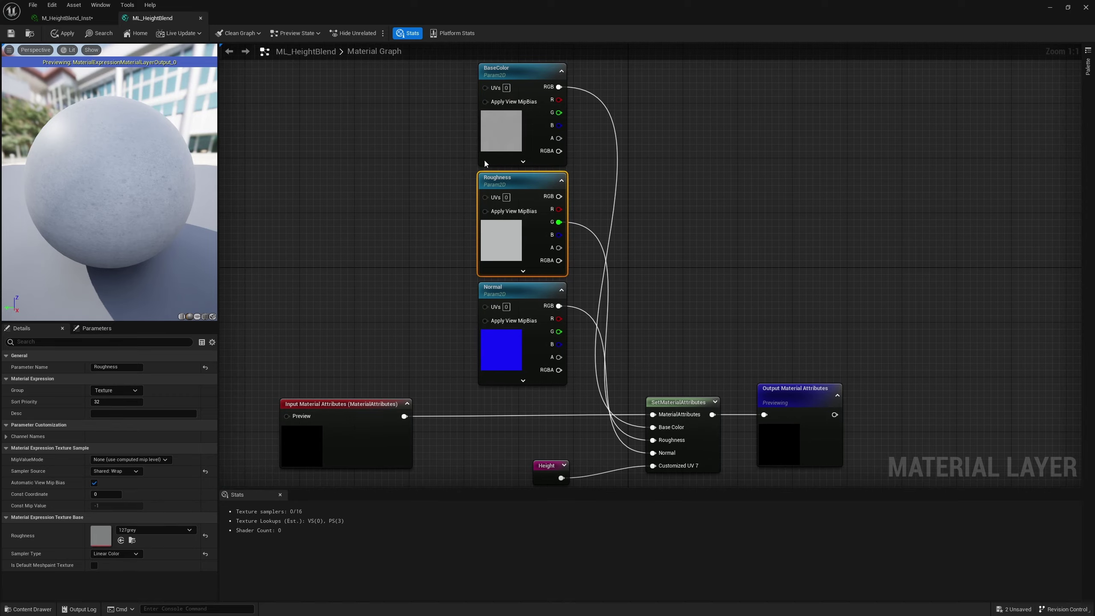
click(485, 163)
click(125, 471)
click(127, 493)
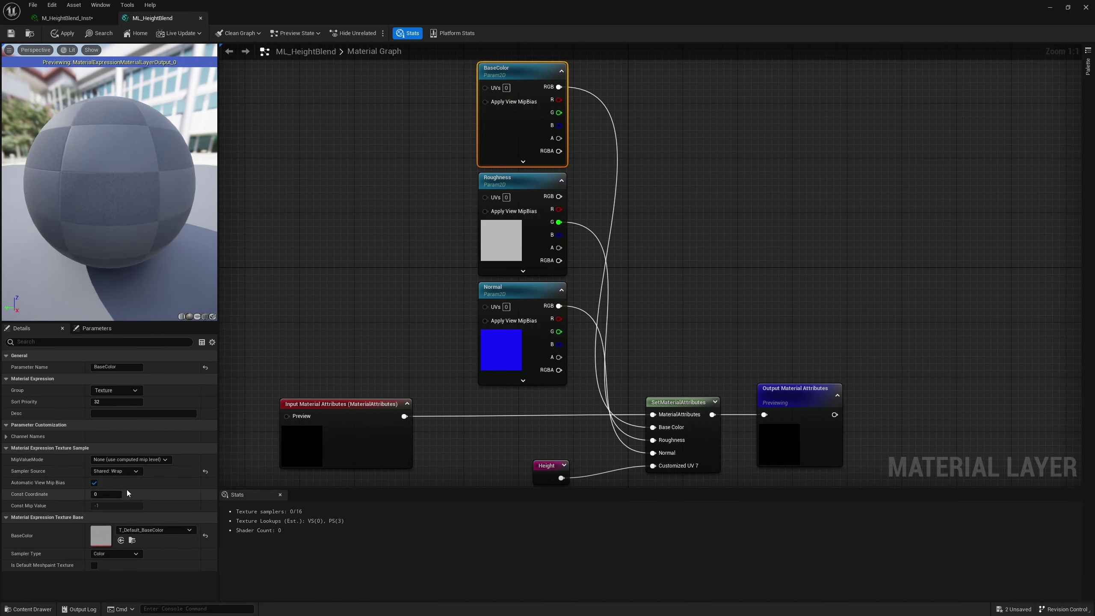
right_drag(388, 319, 400, 270)
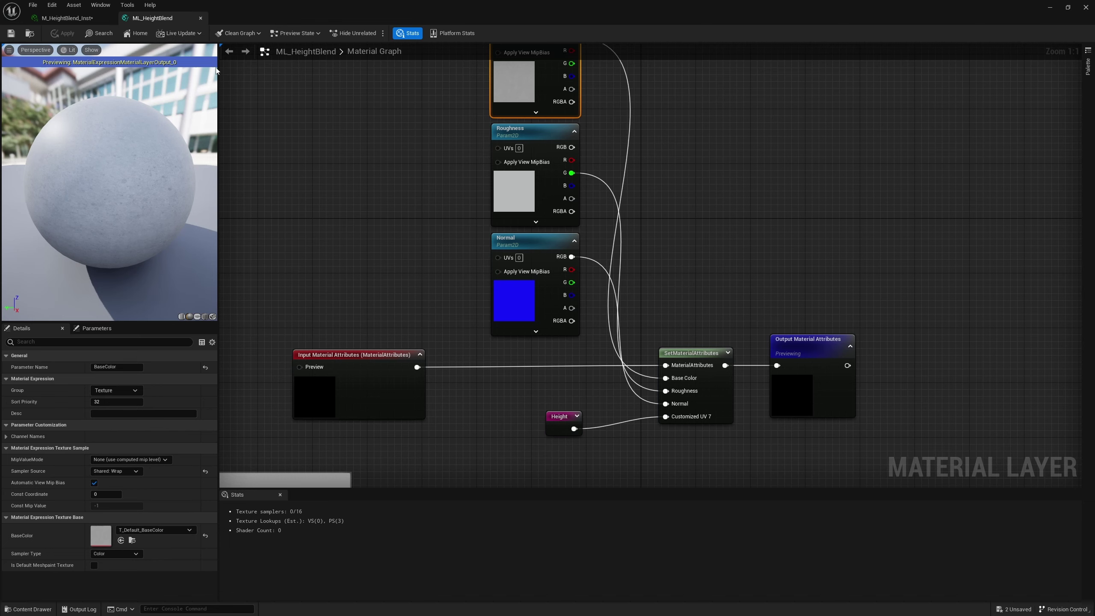
click(66, 17)
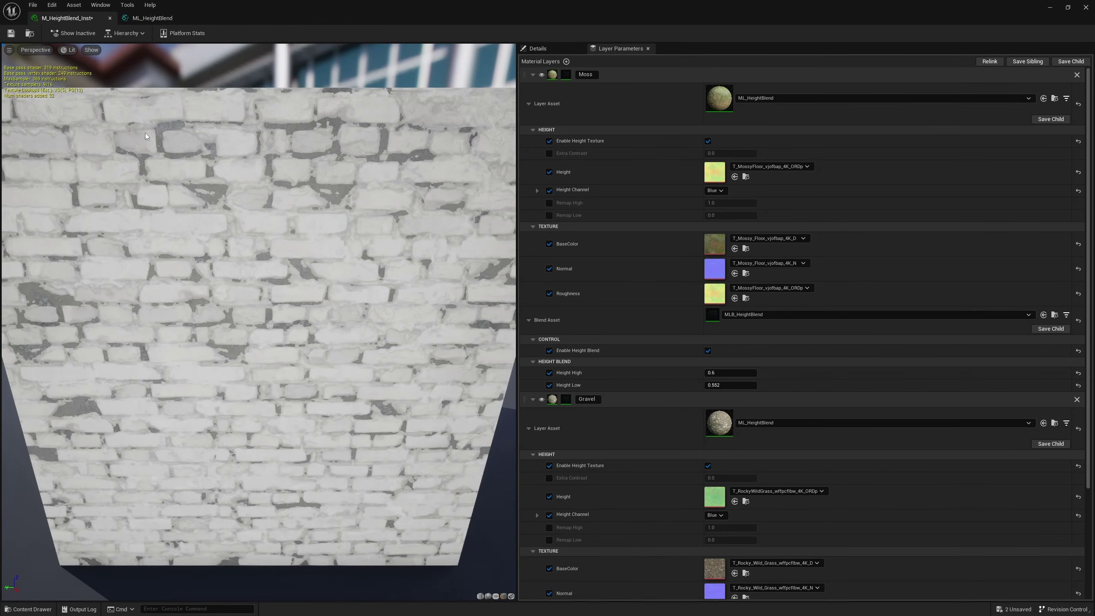
Step: Close the instance editor and bake BP_HeightBake's blended height into RT_HeightBlend
drag(145, 136, 140, 148)
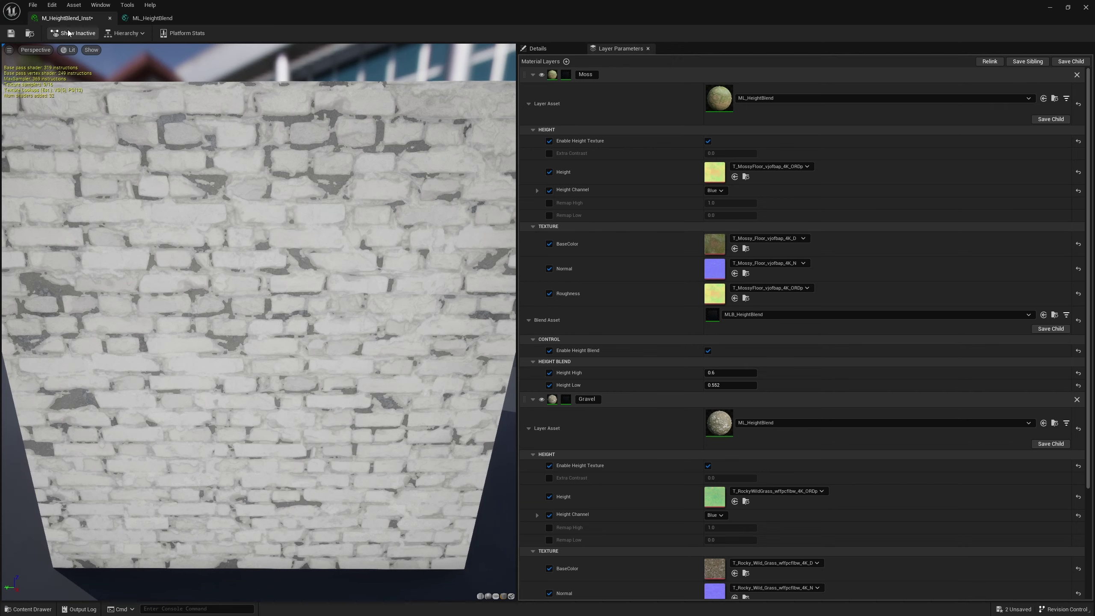
click(1086, 7)
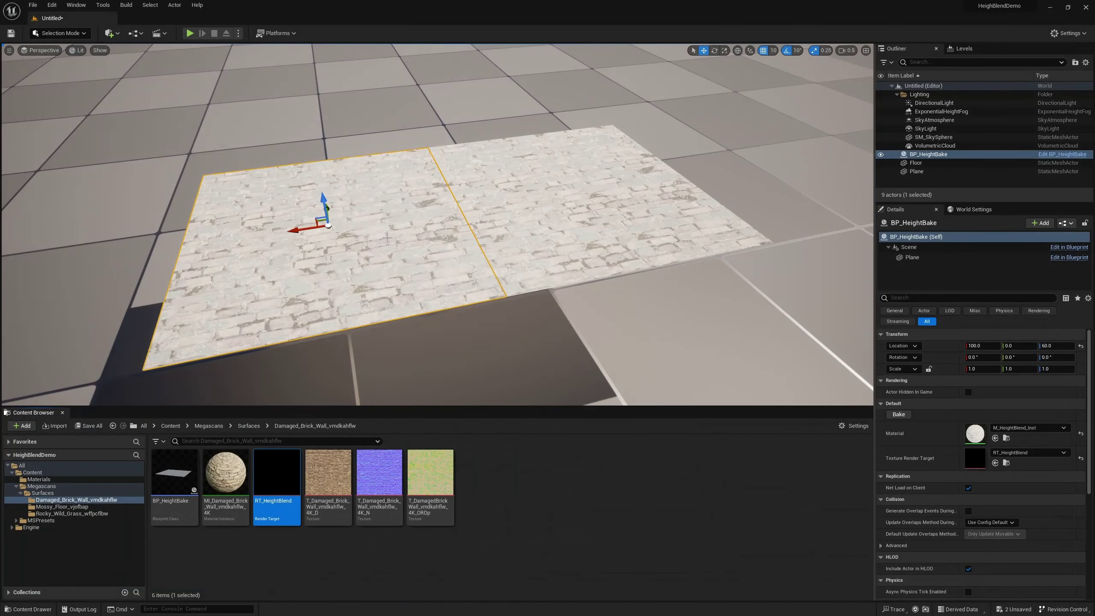
click(896, 415)
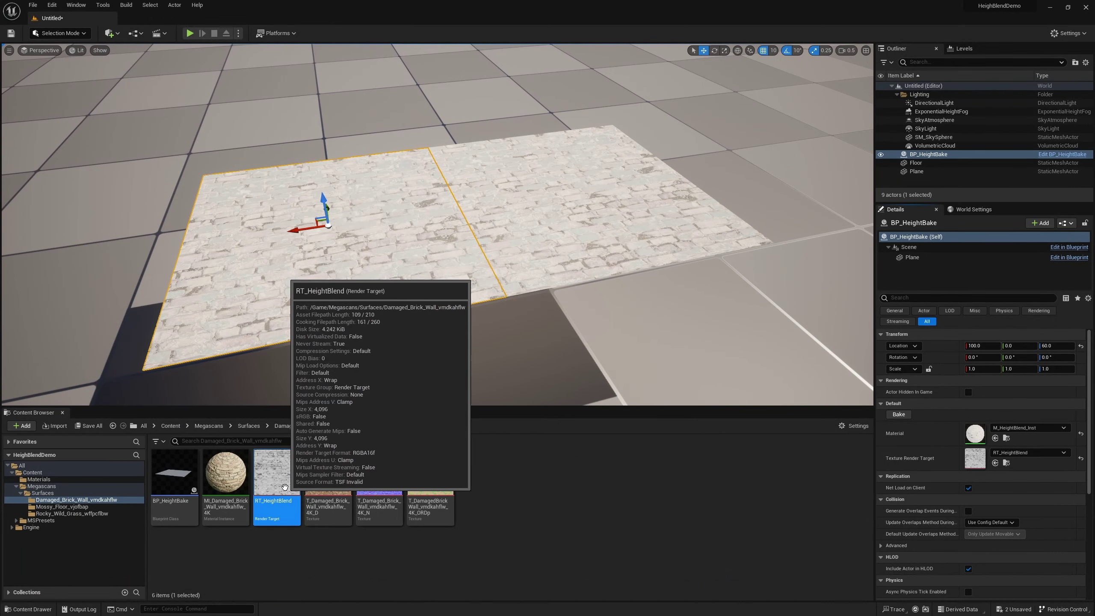
Step: Inspect the baked RT_HeightBlend_Tex height texture, then close its viewer
double_click(285, 489)
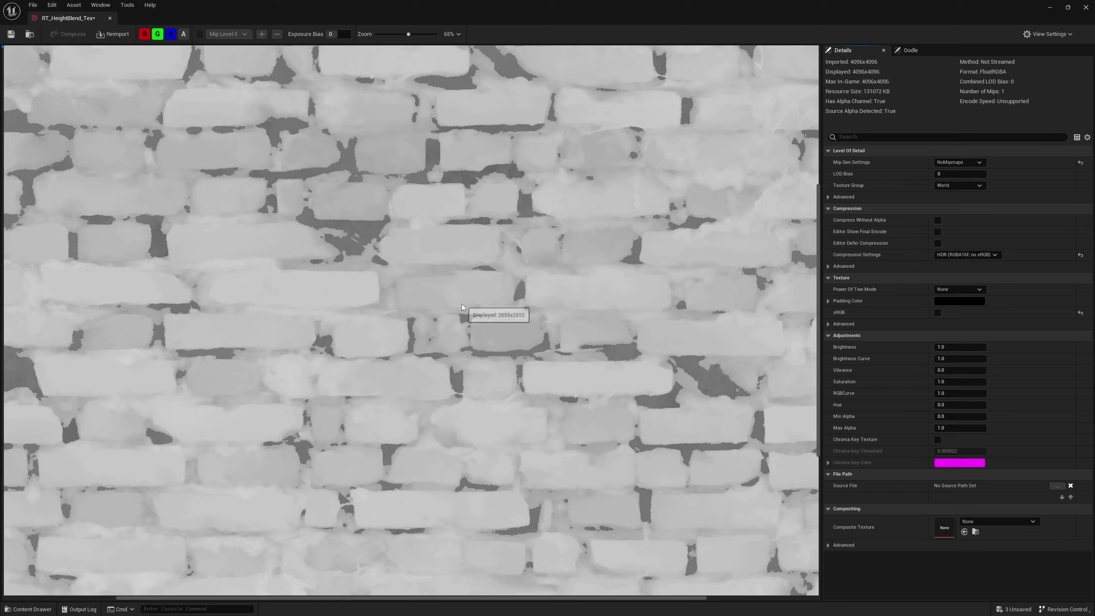
scroll(462, 304, up, 3)
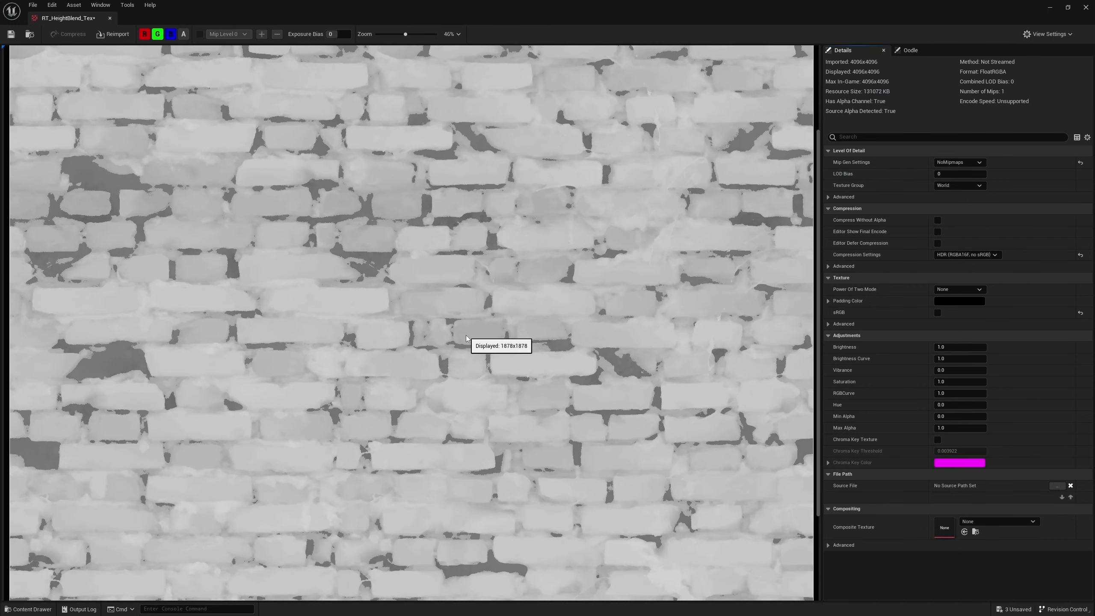
scroll(433, 374, down, 4)
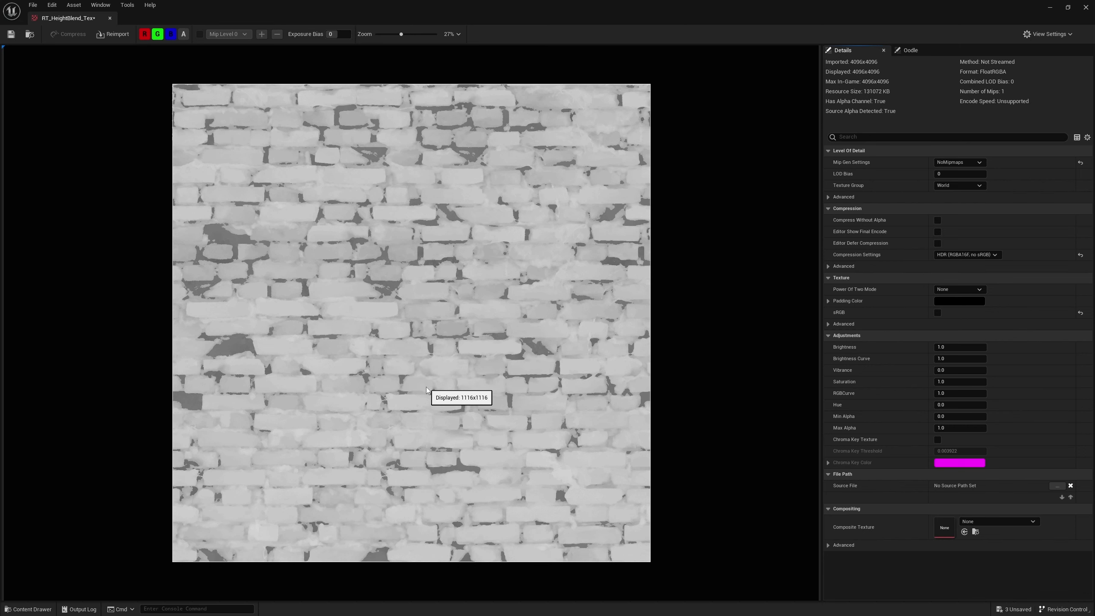
scroll(429, 386, up, 1)
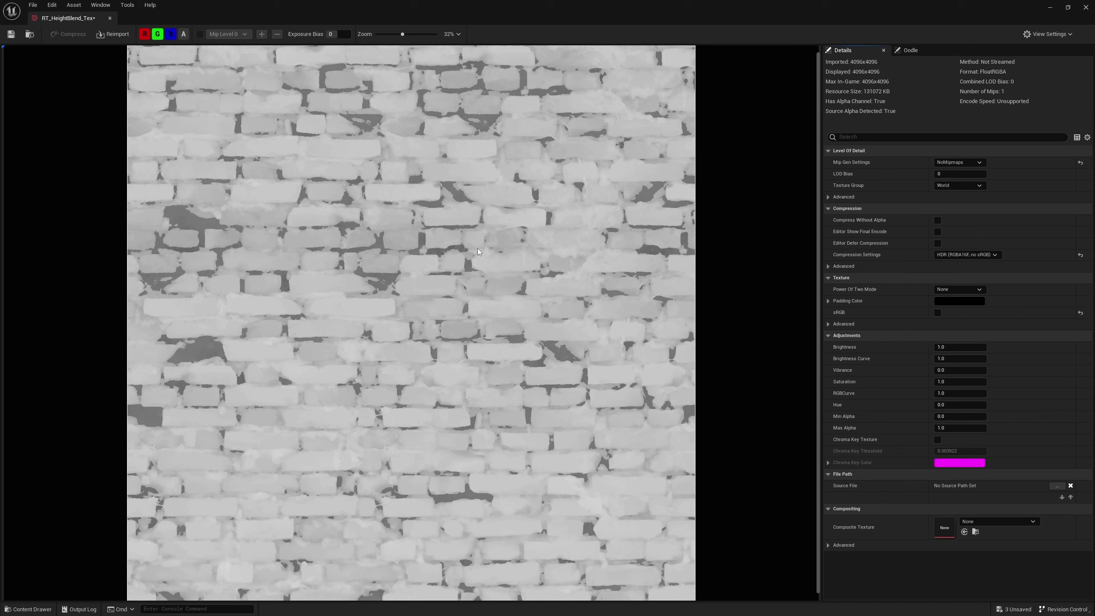
click(110, 19)
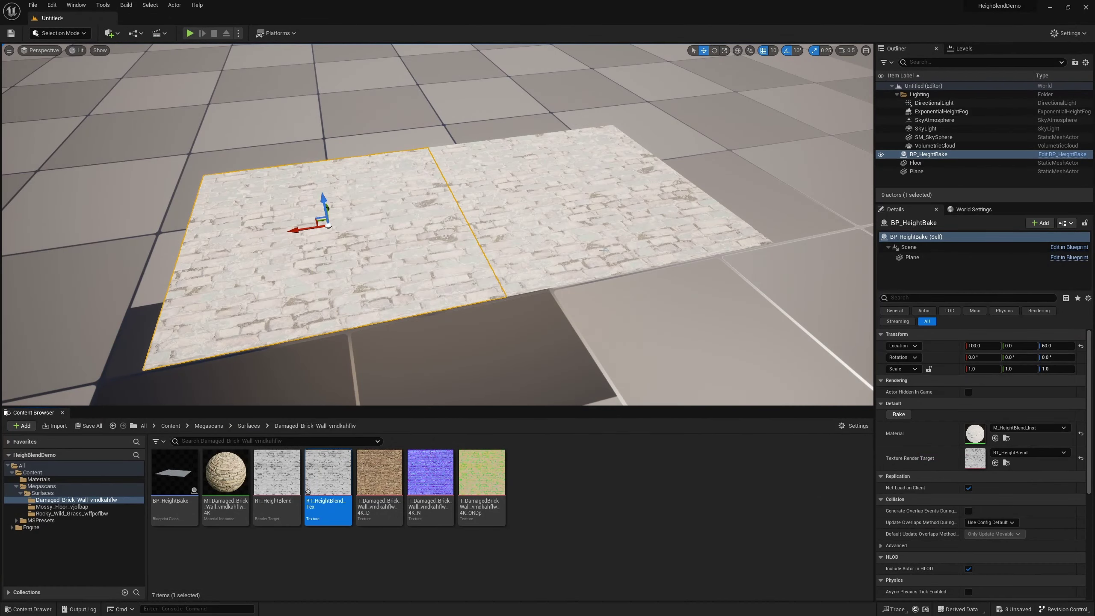
Step: Select and frame the level Plane, then locate its mesh asset
right_drag(603, 250, 638, 245)
click(638, 245)
key(f)
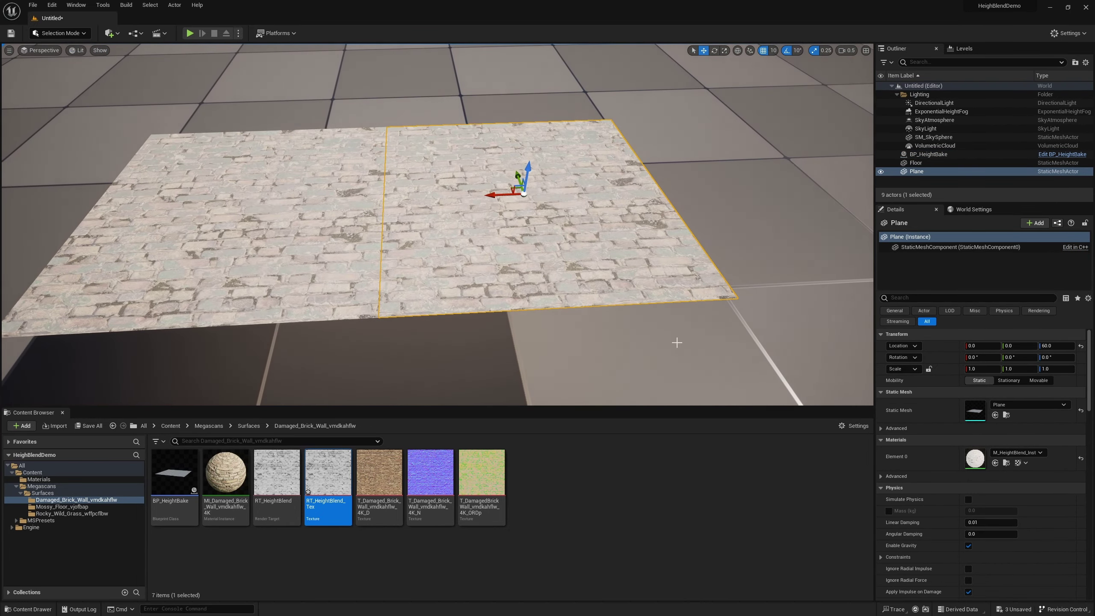
click(1006, 415)
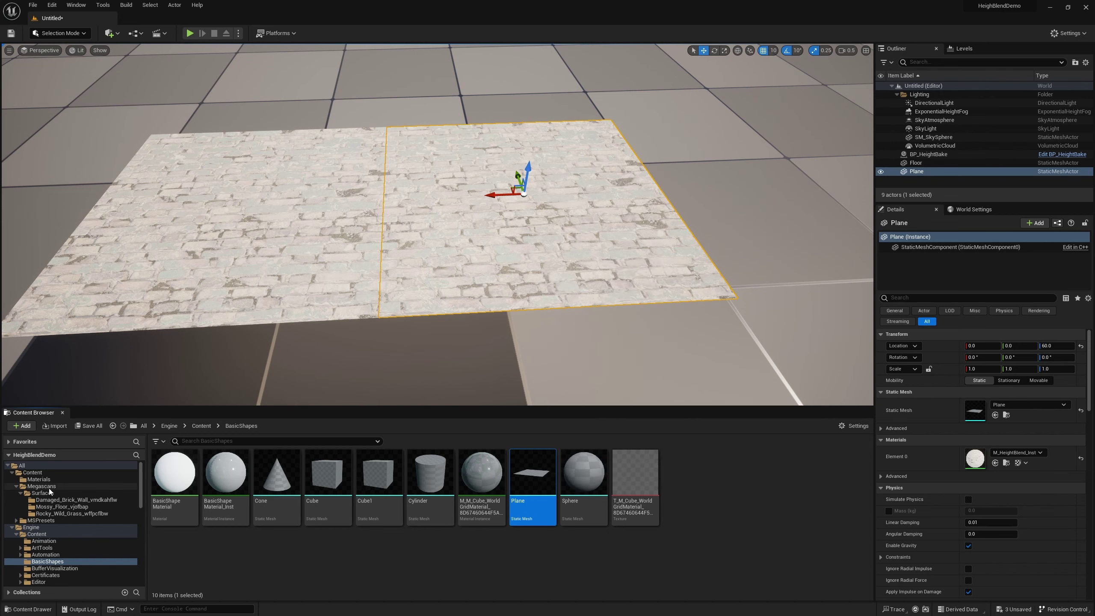
Step: Copy the Plane mesh into the Materials folder and open the copy
drag(533, 476, 55, 478)
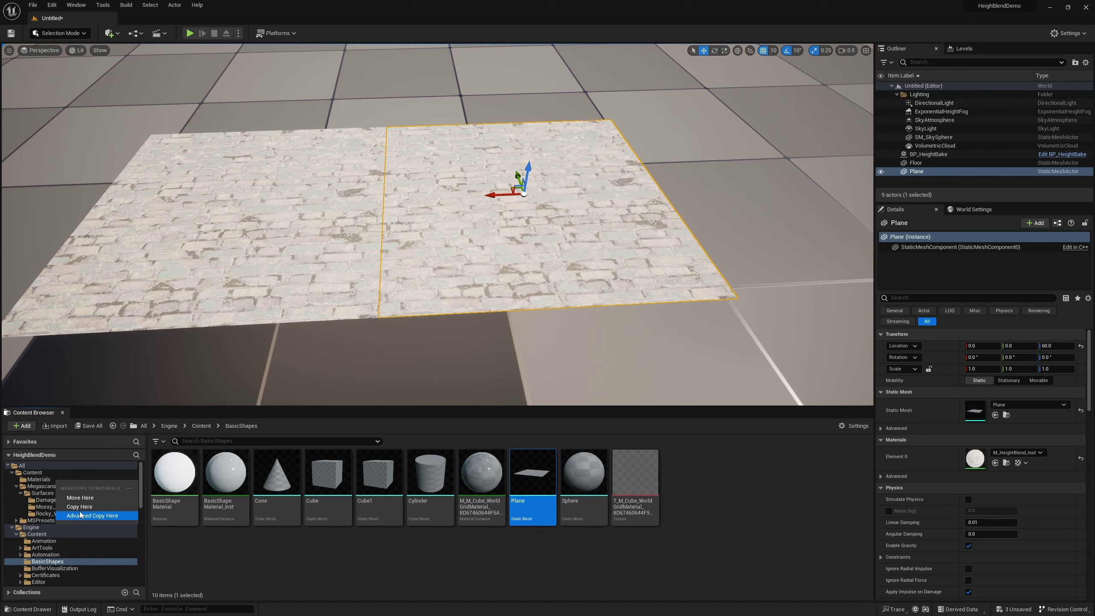
click(81, 509)
click(39, 479)
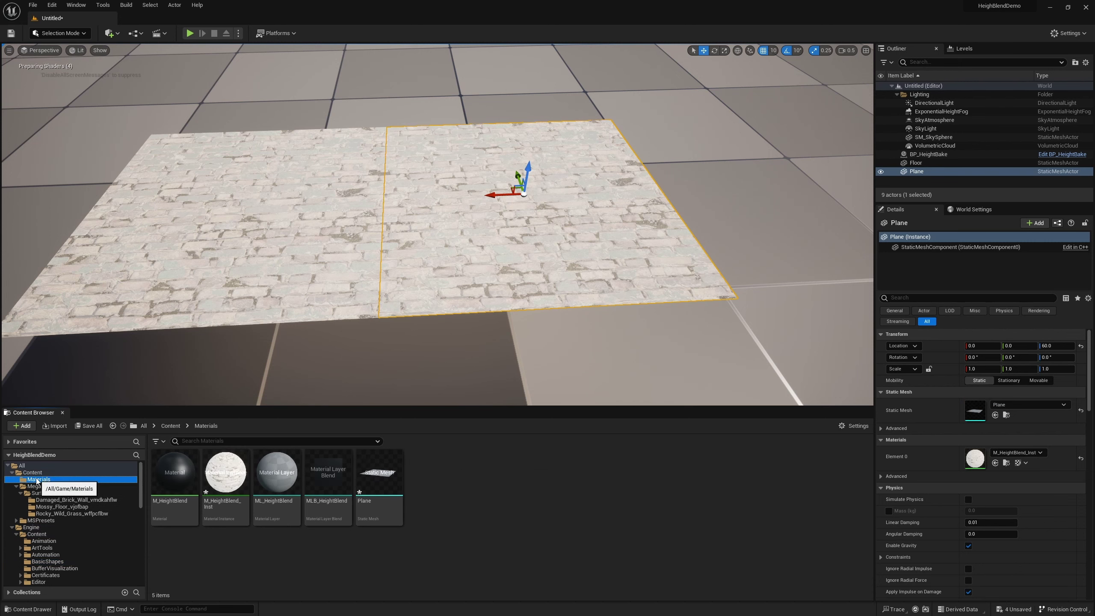
click(379, 483)
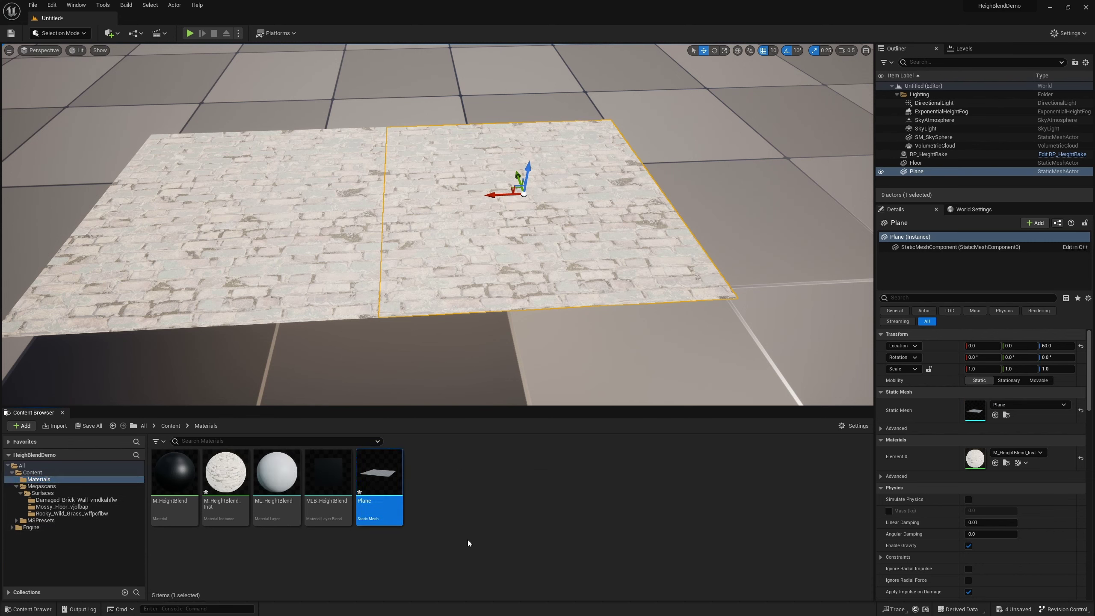
double_click(380, 483)
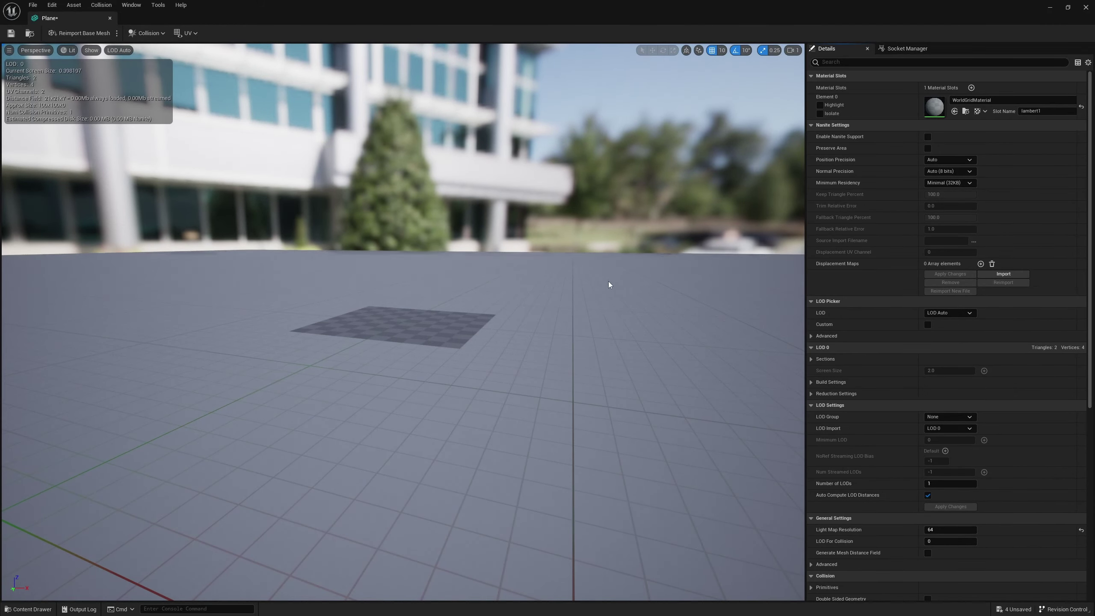
Step: Enable Nanite with trim relative error 0.05 and RT_HeightBlend_Tex displacement, then apply changes
drag(608, 285, 620, 312)
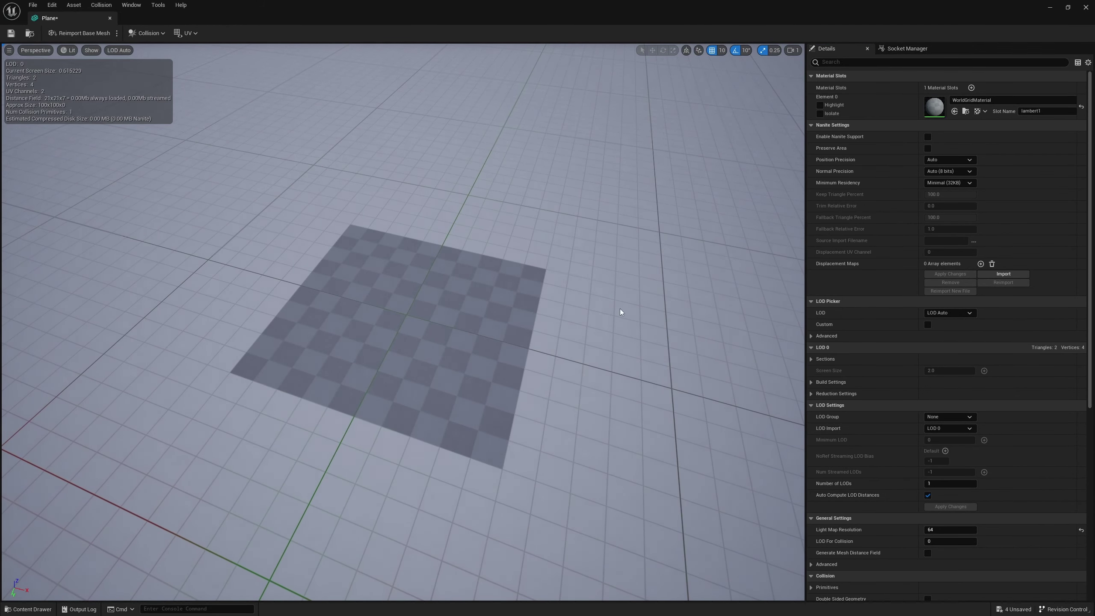
click(928, 136)
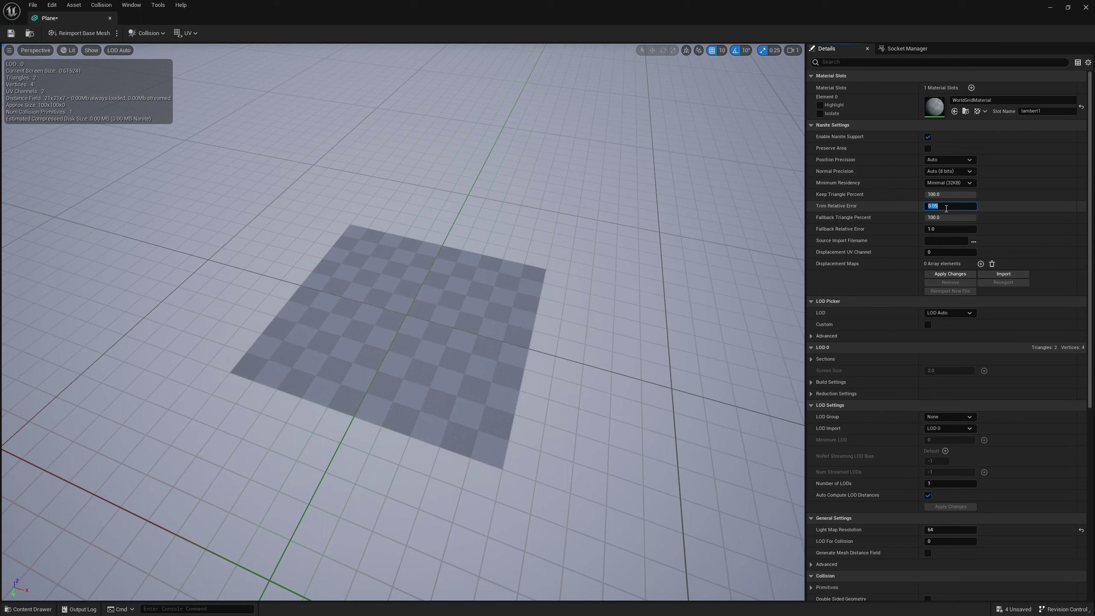
click(917, 242)
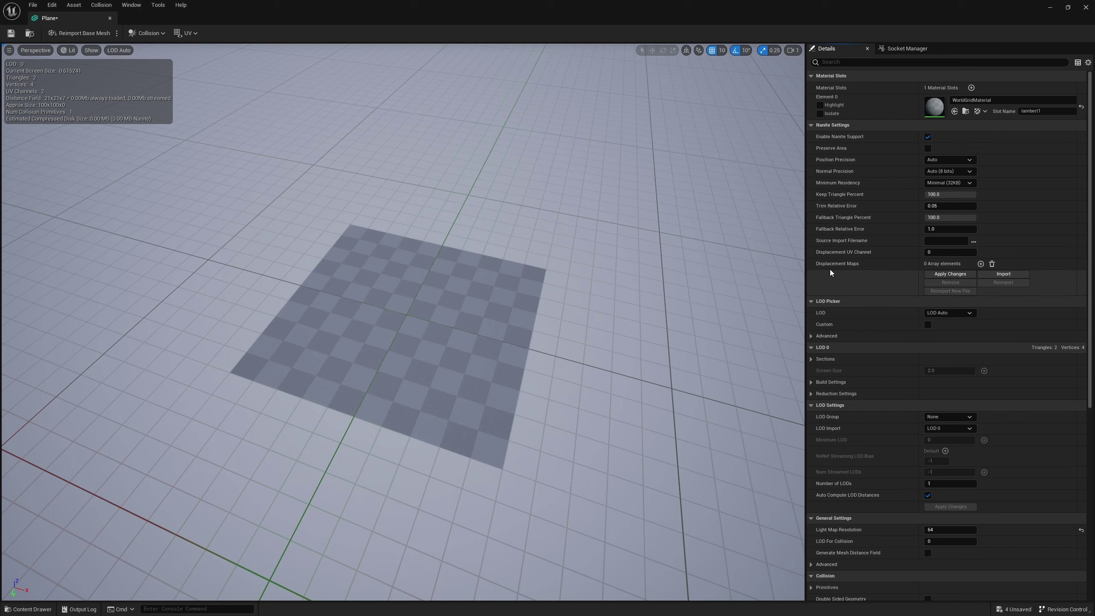
click(981, 263)
click(818, 276)
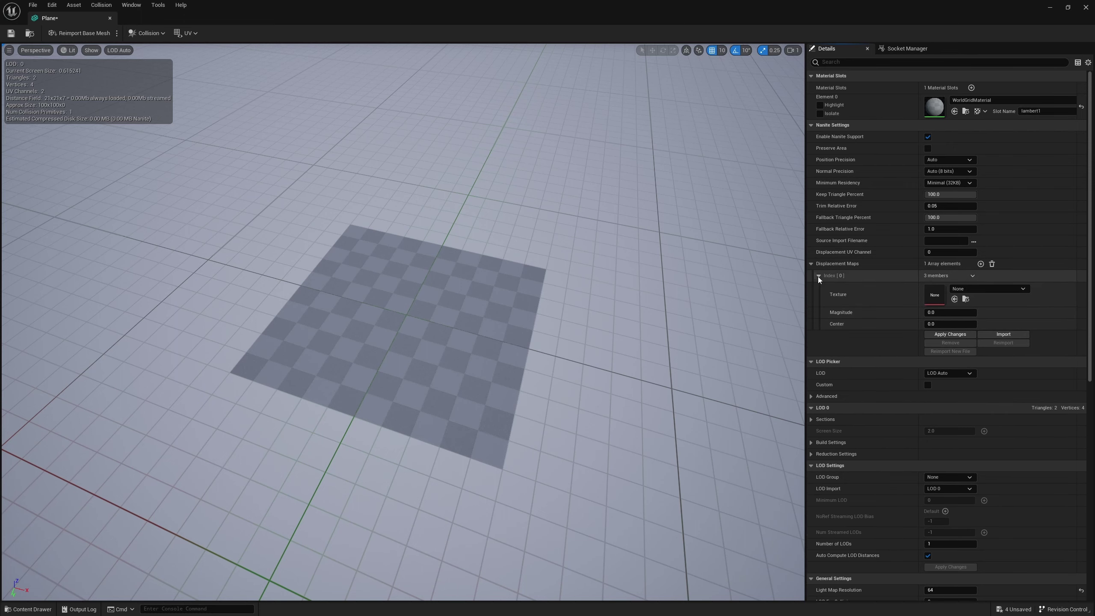
drag(638, 8, 603, 158)
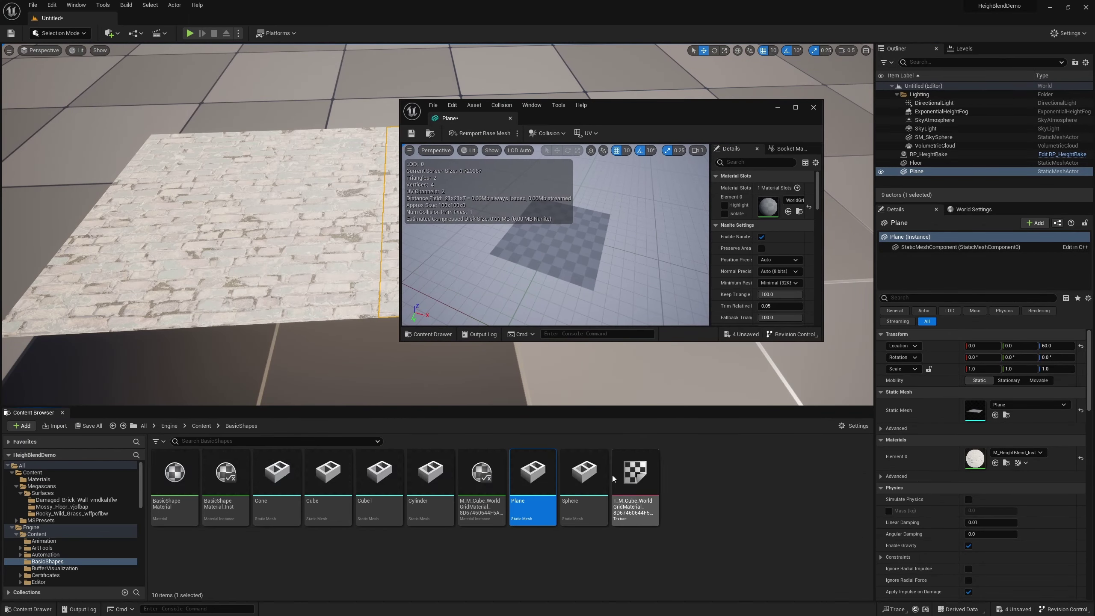
key(alt+Left)
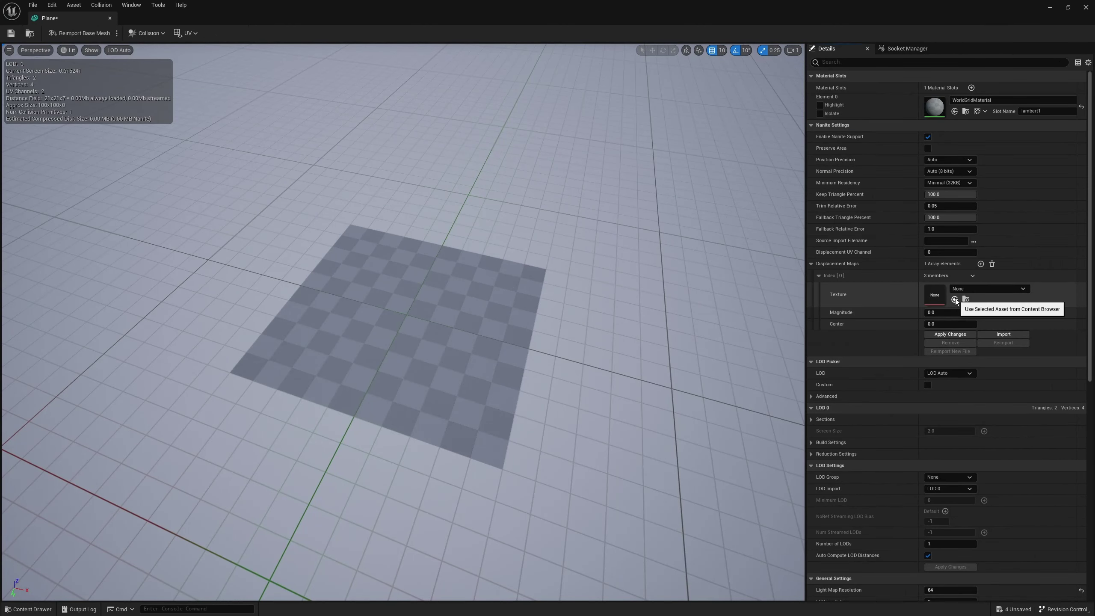
click(954, 299)
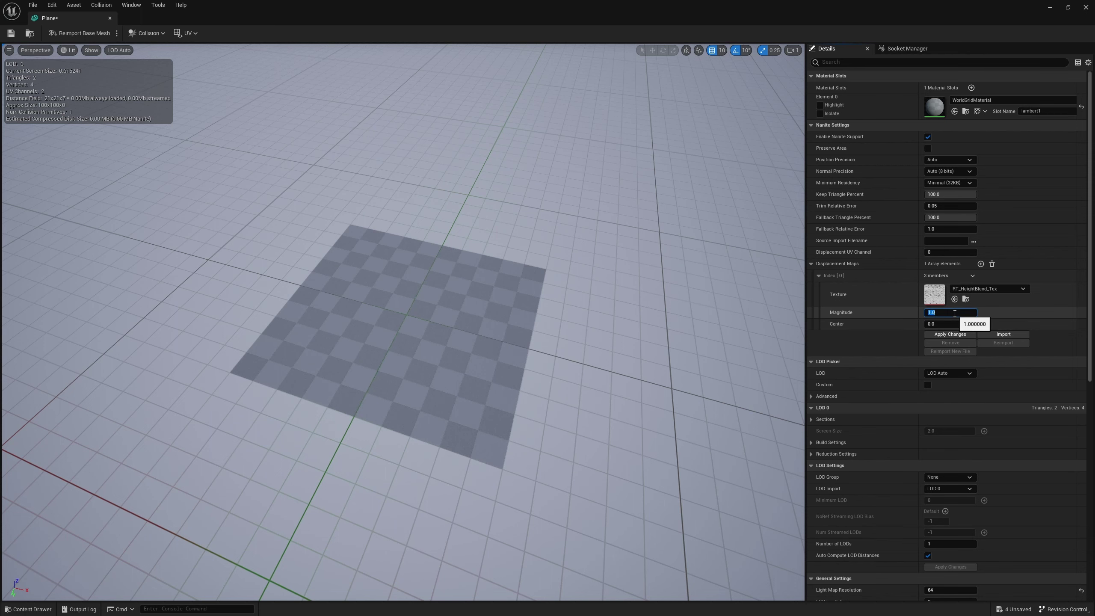
click(948, 337)
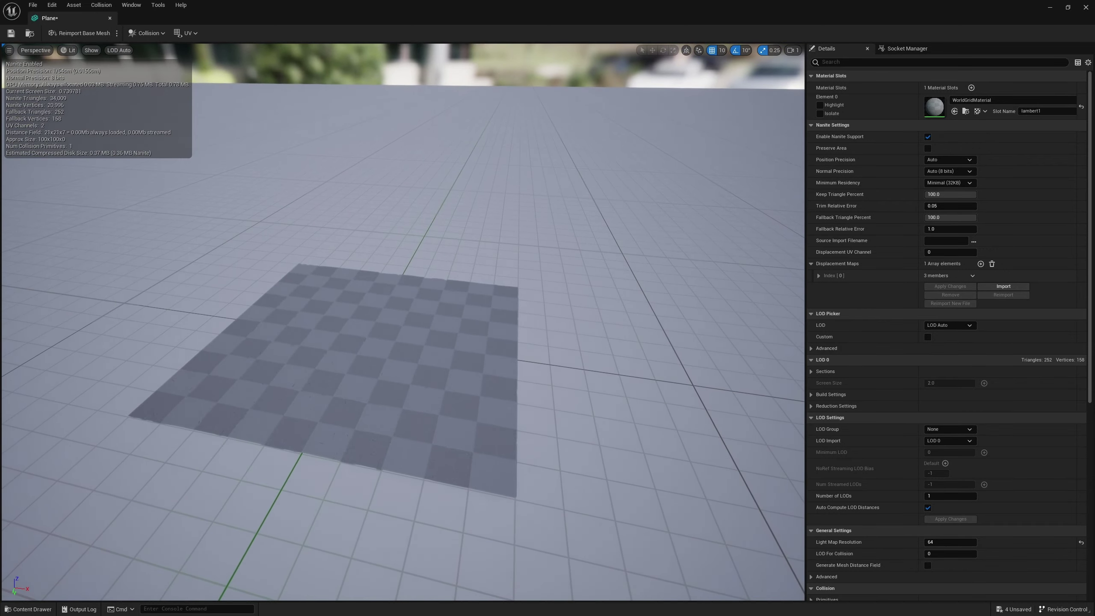
Step: Inspect the displaced cracks on the Nanite plane up close, then save the Plane mesh
scroll(403, 321, up, 5)
scroll(403, 321, down, 5)
scroll(402, 321, up, 5)
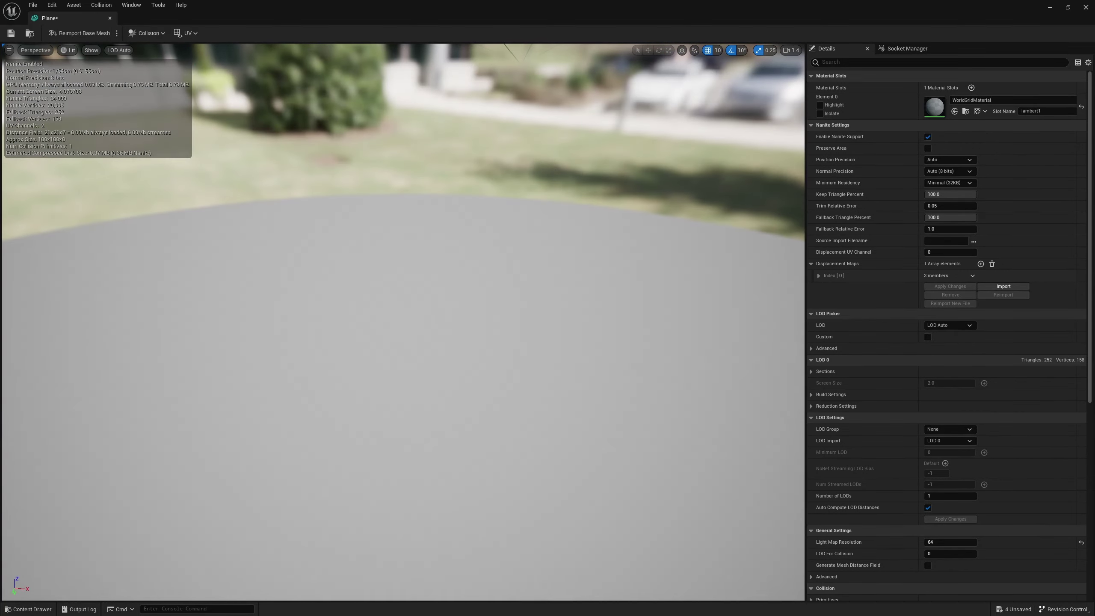
scroll(403, 321, down, 5)
scroll(403, 321, up, 6)
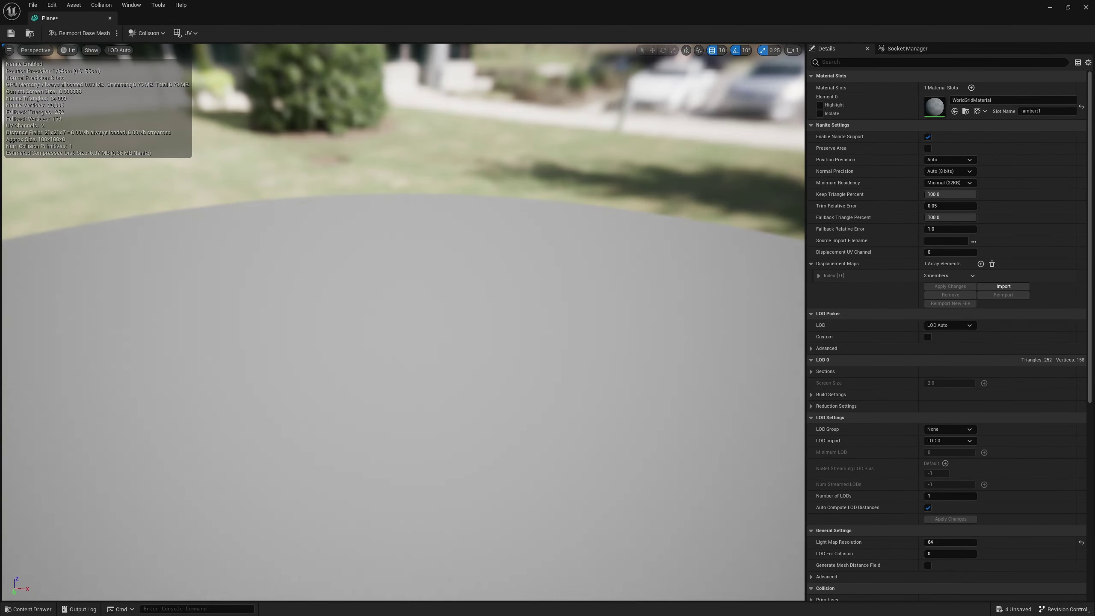
scroll(403, 321, down, 5)
scroll(403, 322, up, 6)
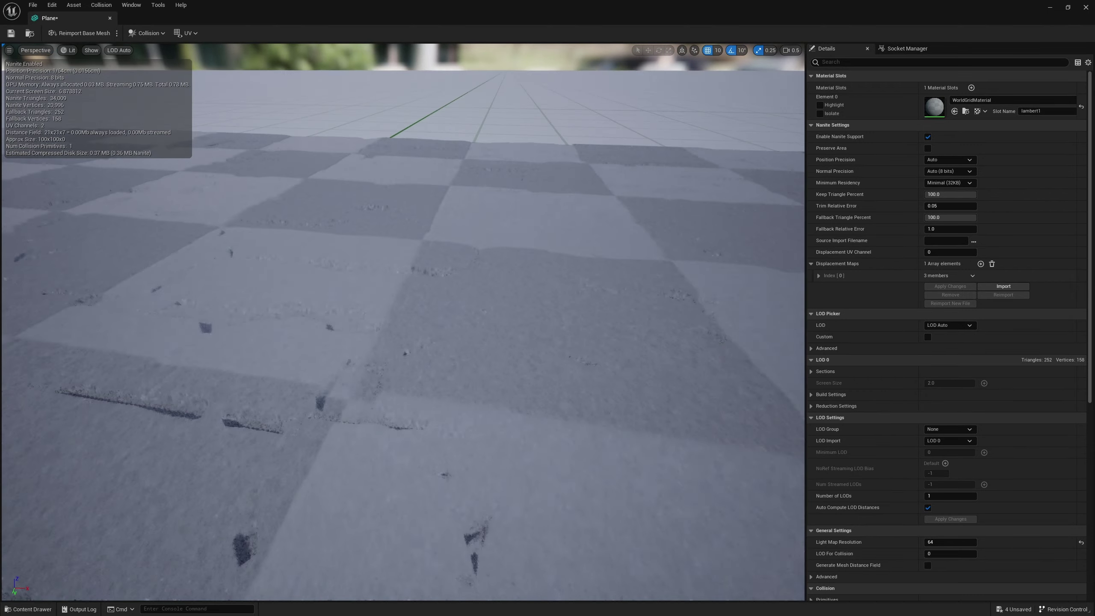
scroll(403, 321, down, 3)
scroll(403, 322, down, 4)
scroll(403, 321, up, 3)
scroll(403, 321, down, 5)
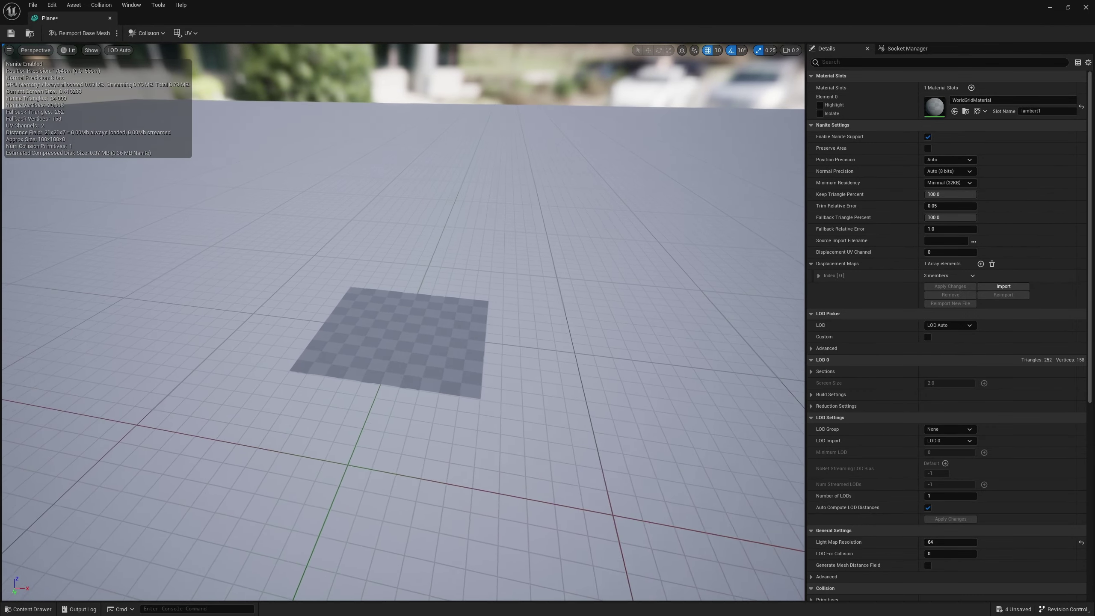
scroll(402, 321, up, 1)
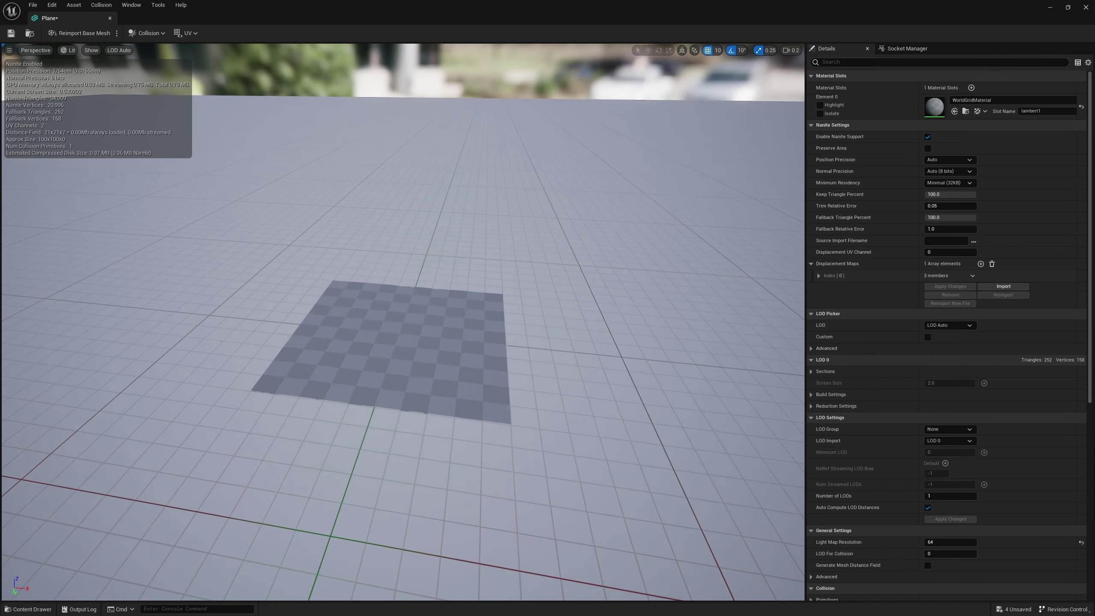
scroll(403, 322, up, 5)
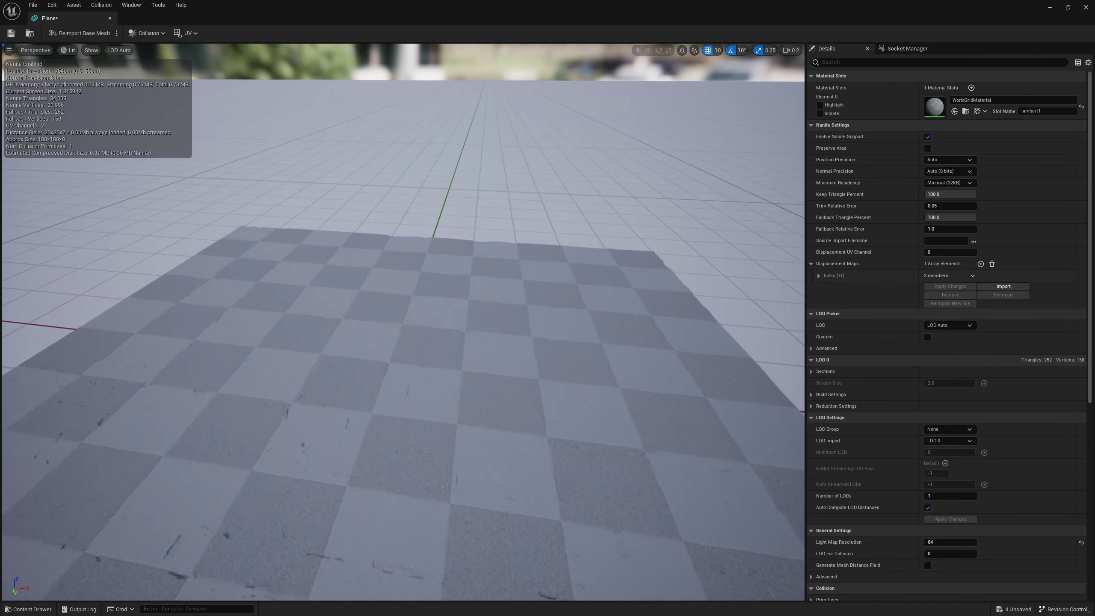
scroll(403, 321, up, 3)
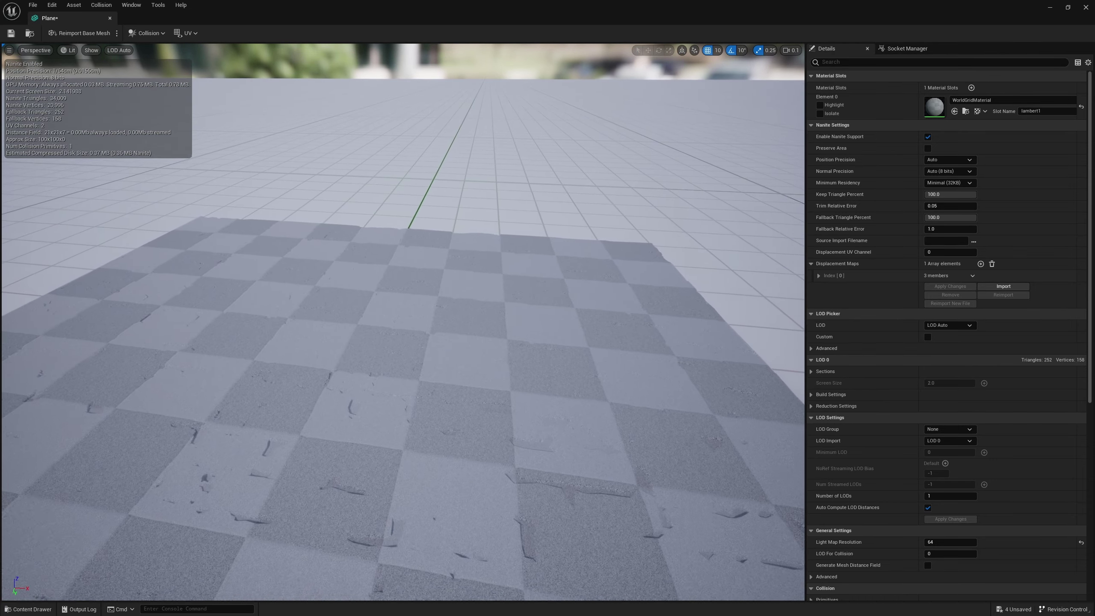
scroll(403, 321, down, 4)
scroll(402, 321, up, 4)
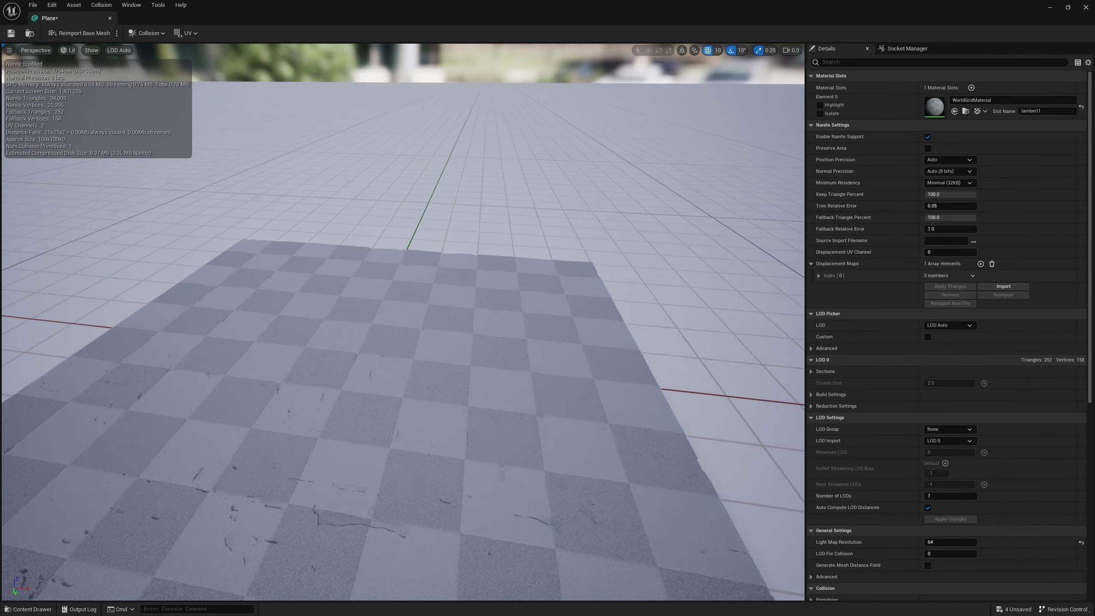
scroll(403, 321, up, 2)
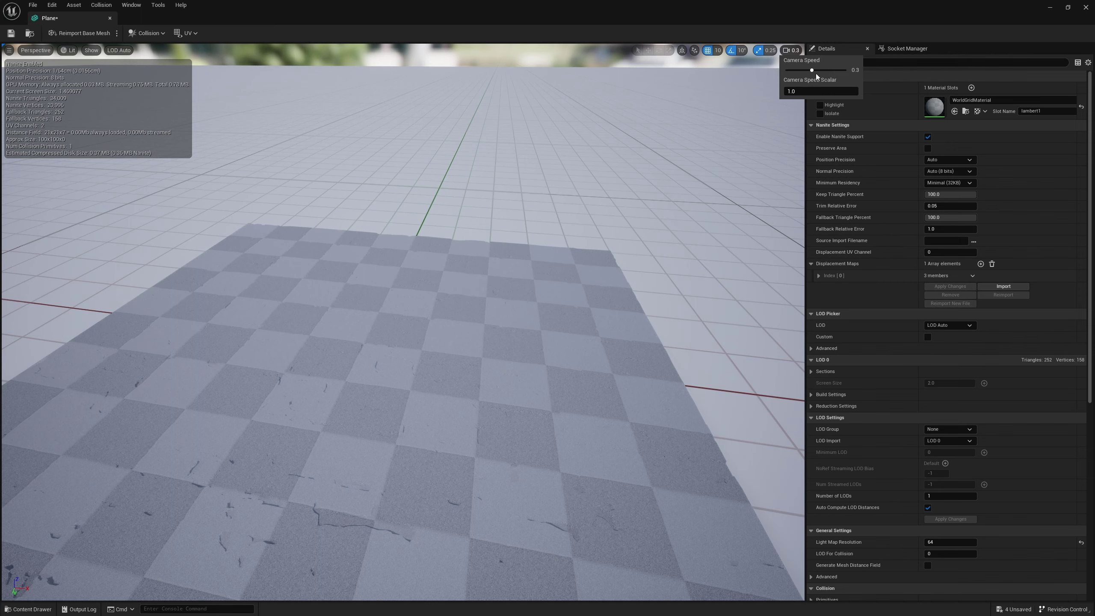
right_drag(754, 130, 672, 137)
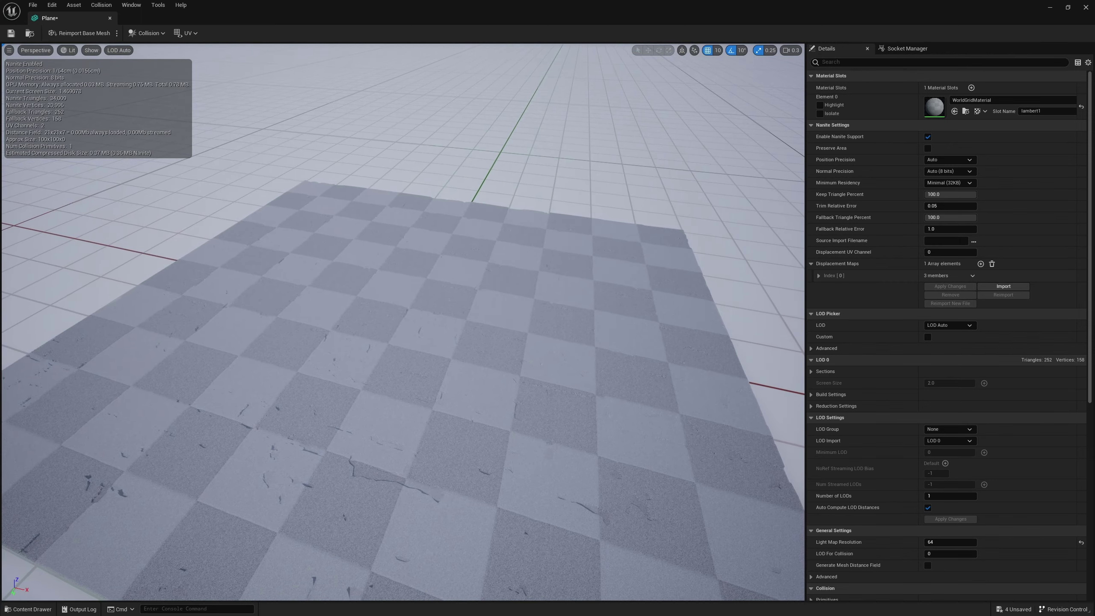
scroll(576, 287, up, 6)
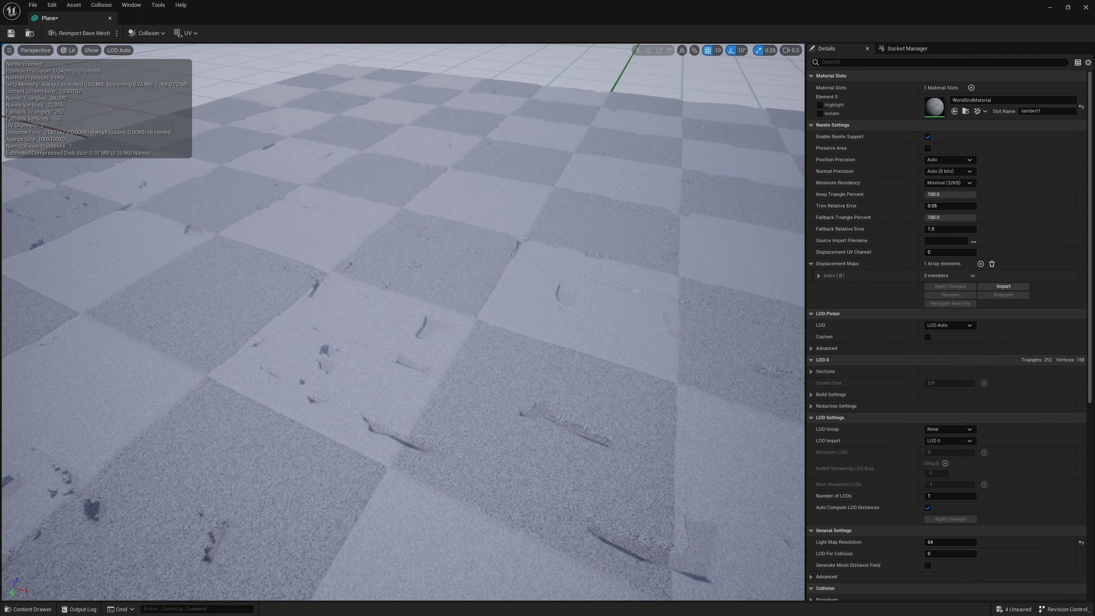
right_drag(576, 286, 532, 354)
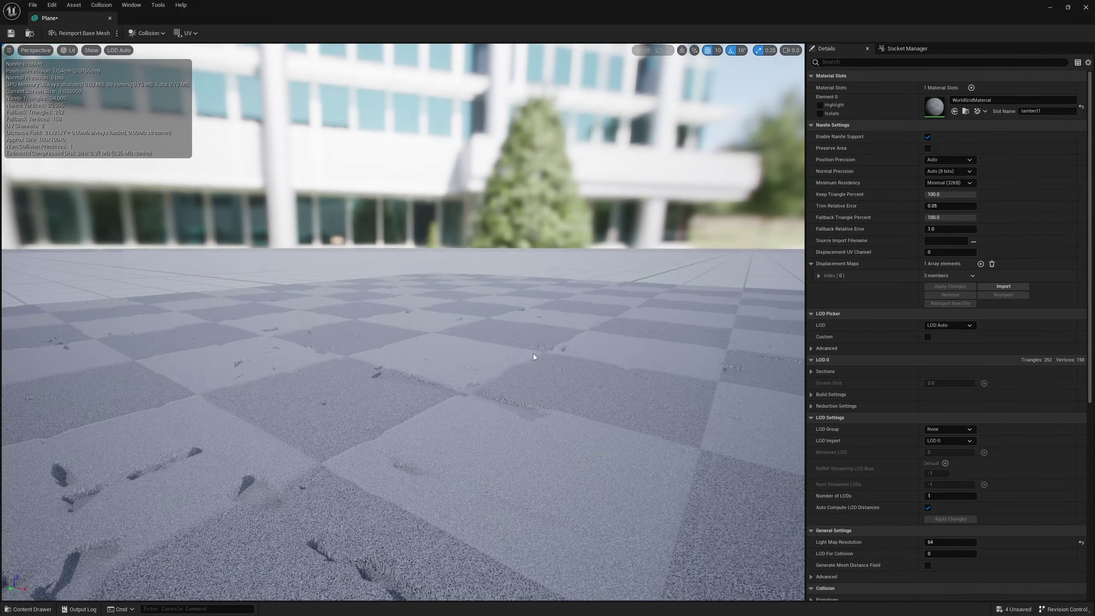
right_drag(83, 503, 457, 370)
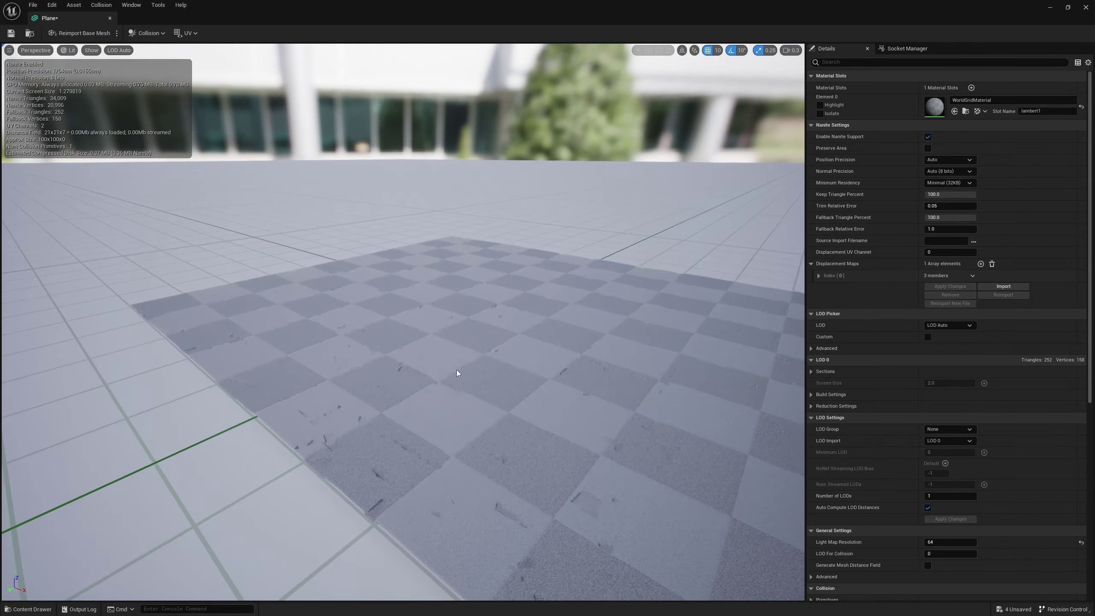
click(11, 33)
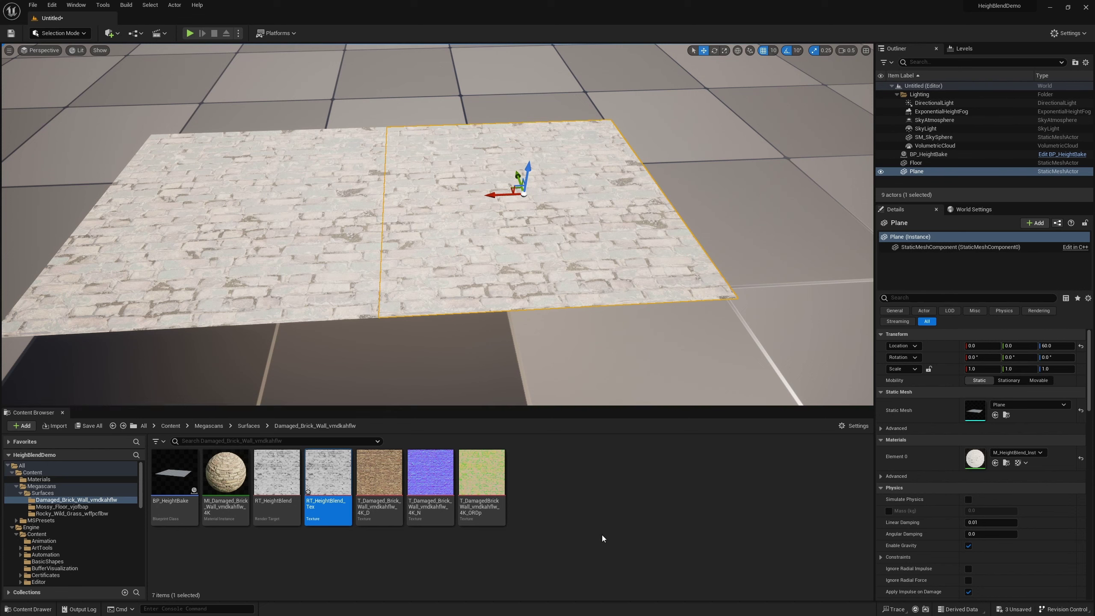
Step: Replace the level plane's mesh with the copied displaced Plane mesh
key(alt+Left)
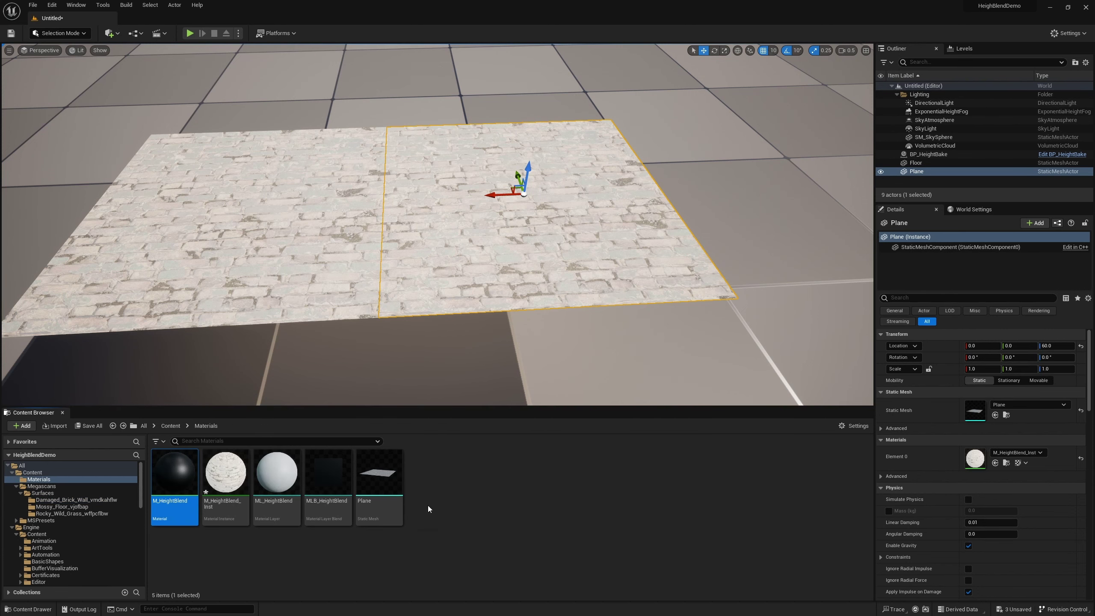
right_click(392, 483)
key(Escape)
right_click(553, 215)
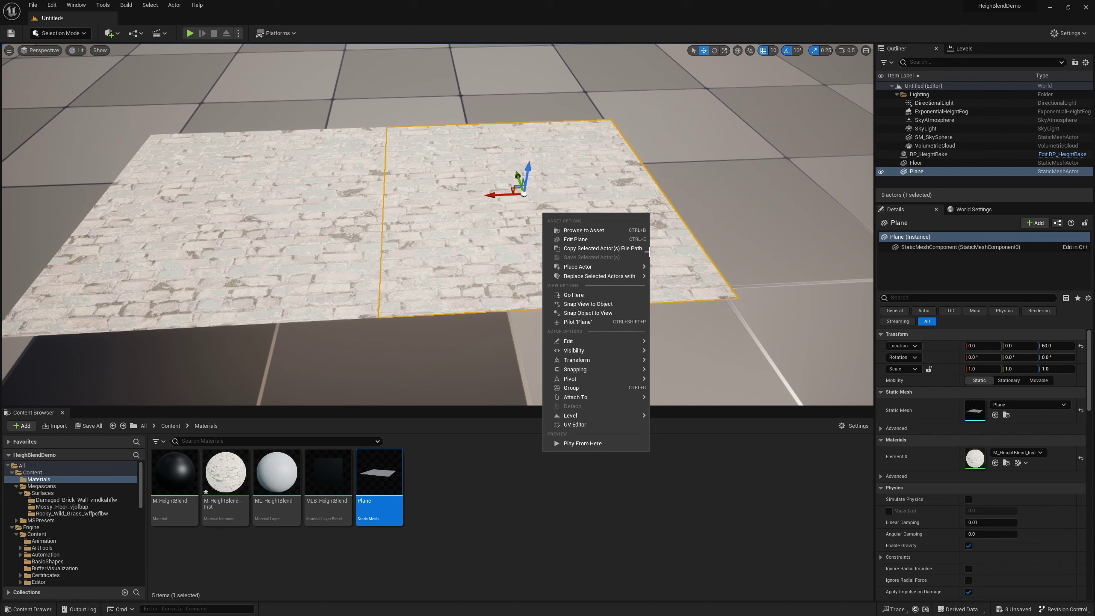
mouse_move(621, 276)
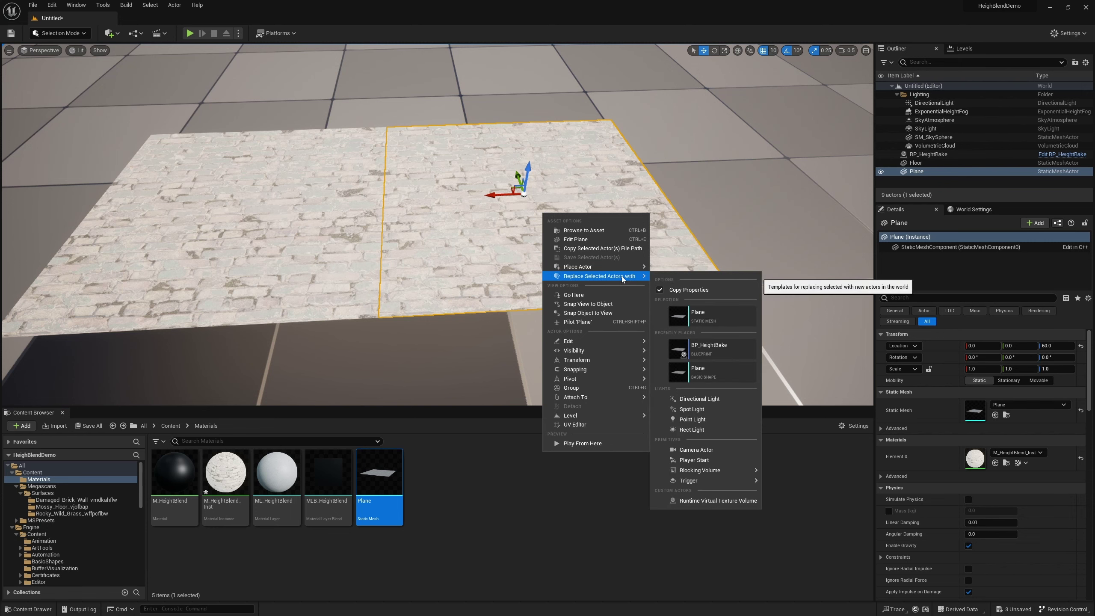
click(720, 317)
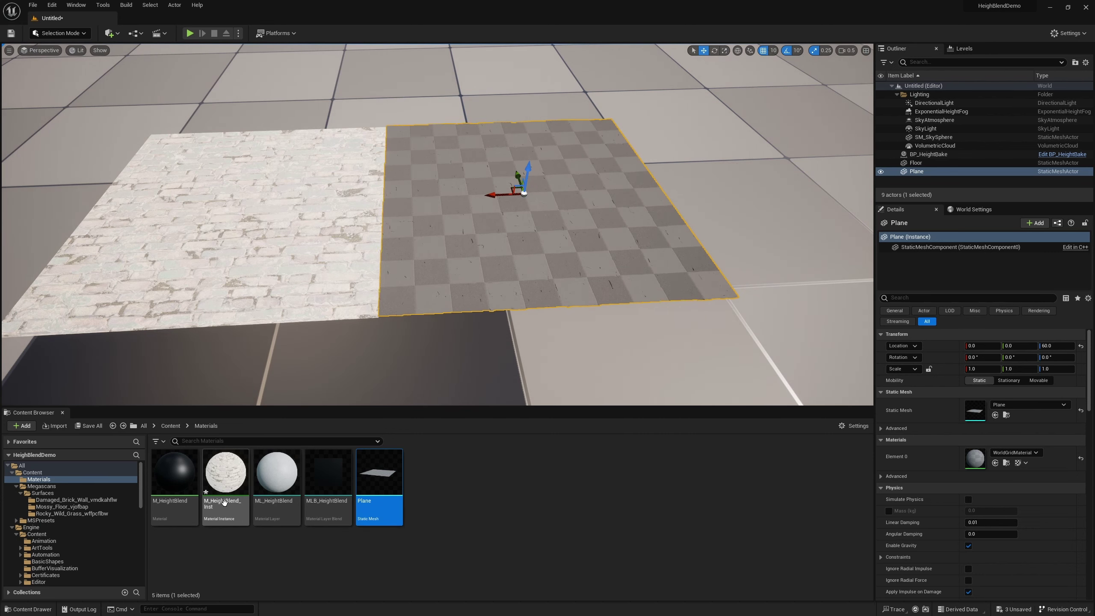
Step: Assign M_HeightBlend_Inst to the plane and view the raised bricks up close
drag(224, 502, 976, 457)
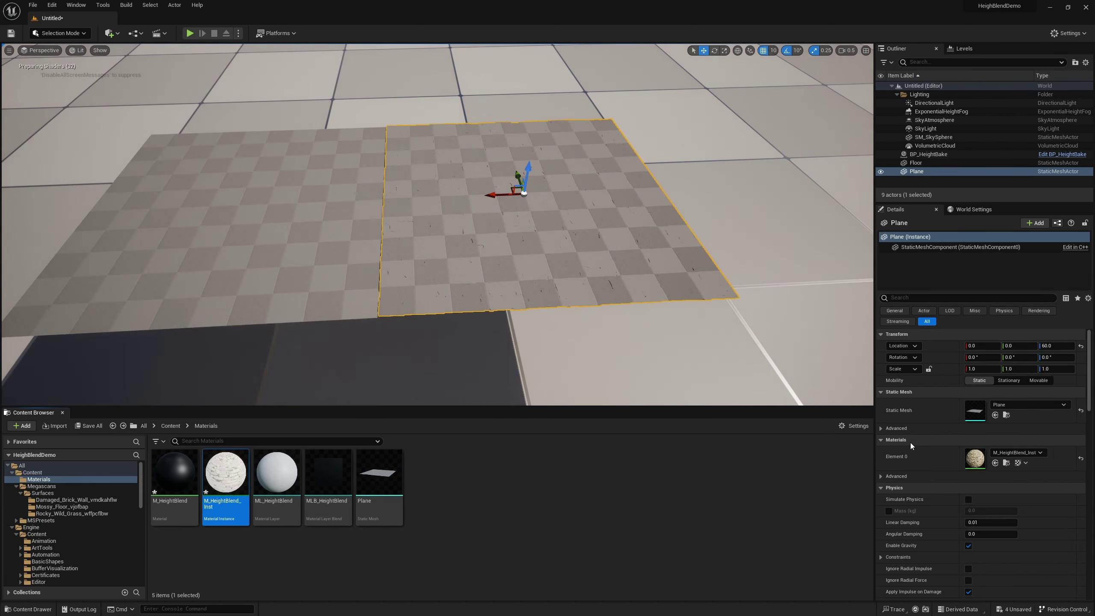
key(f)
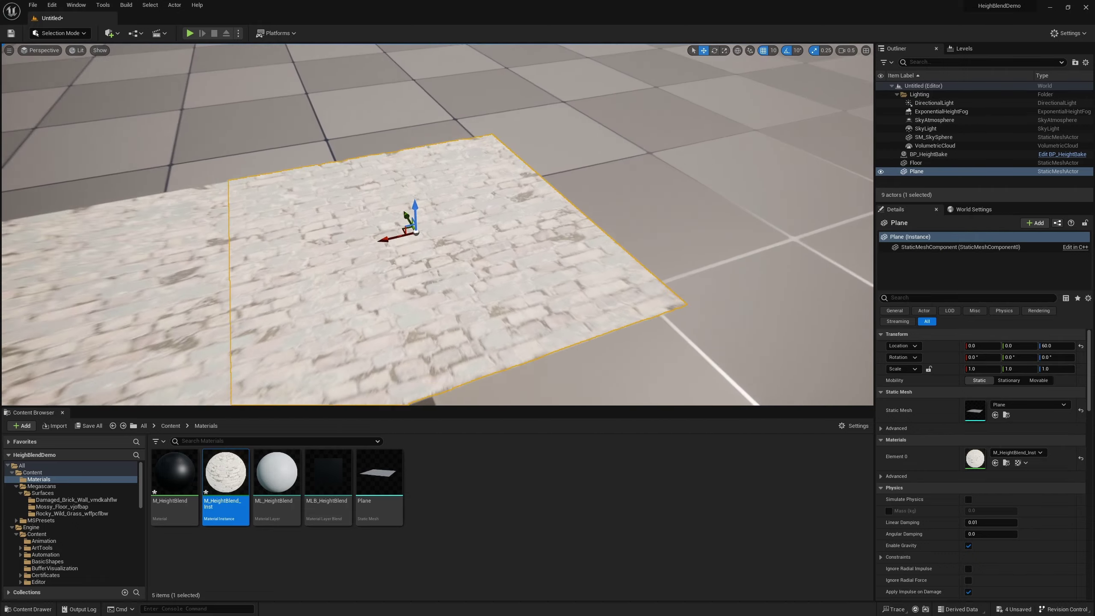
right_drag(437, 225, 437, 194)
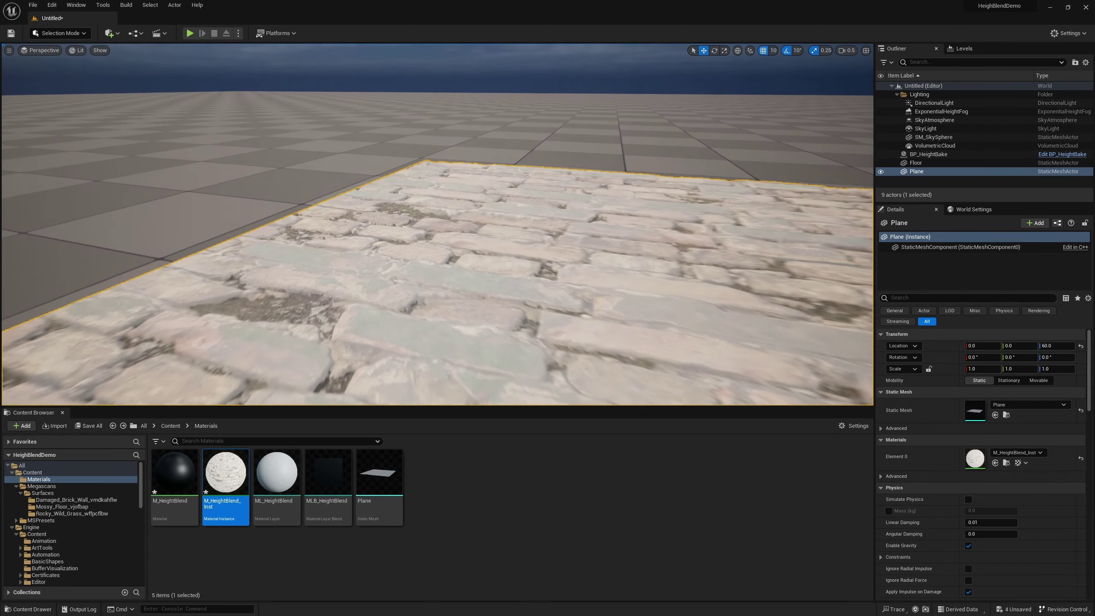
right_drag(501, 256, 558, 280)
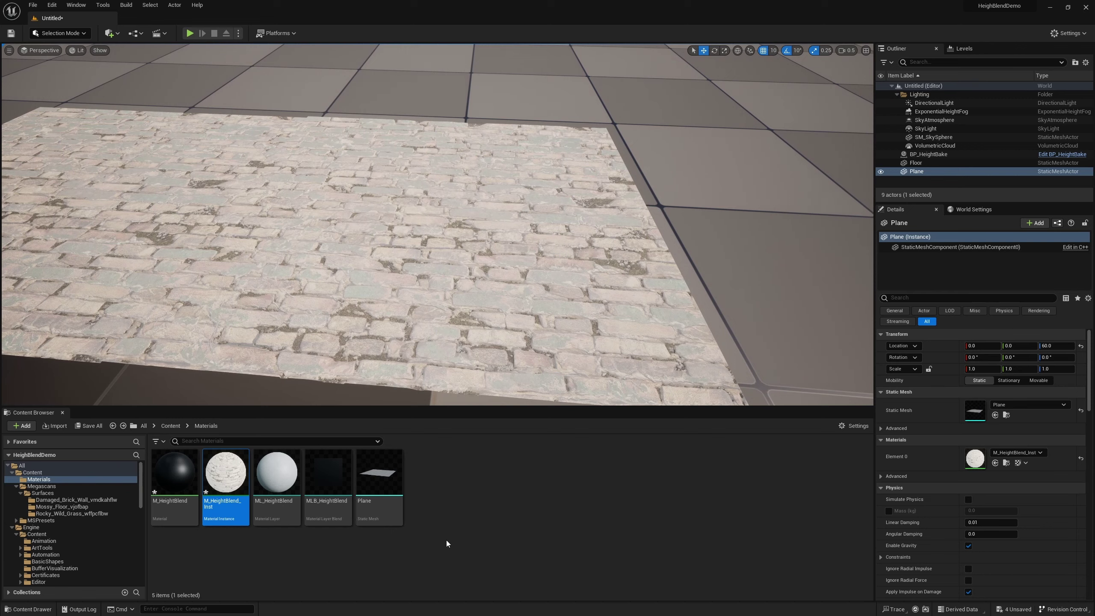
Step: Turn off Height Bake? in the plane's material instance and save it, giving coloured bricks
double_click(972, 458)
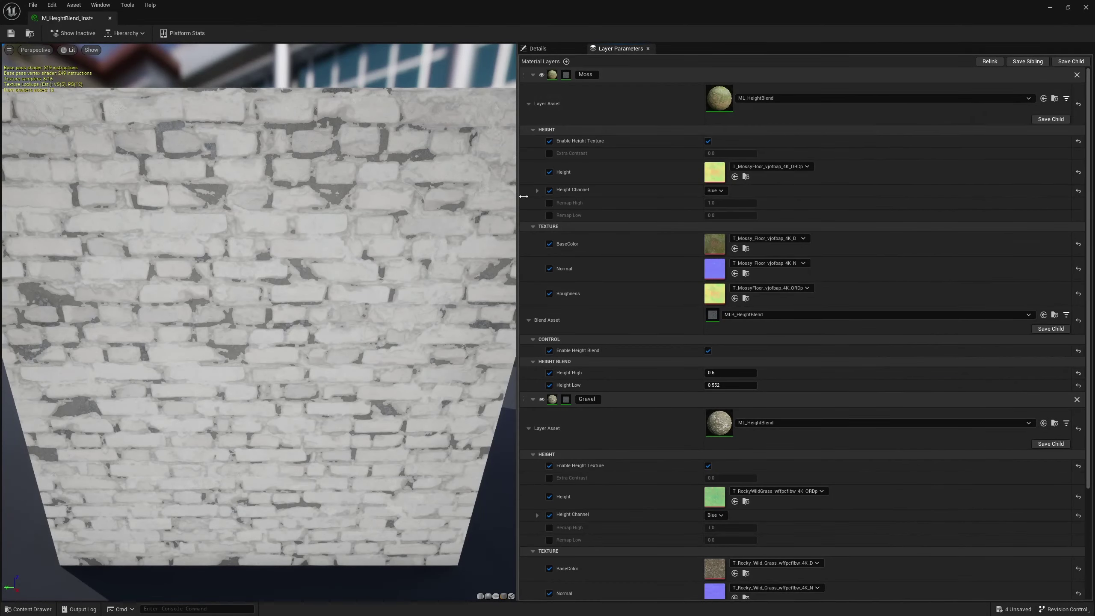
click(558, 51)
click(753, 100)
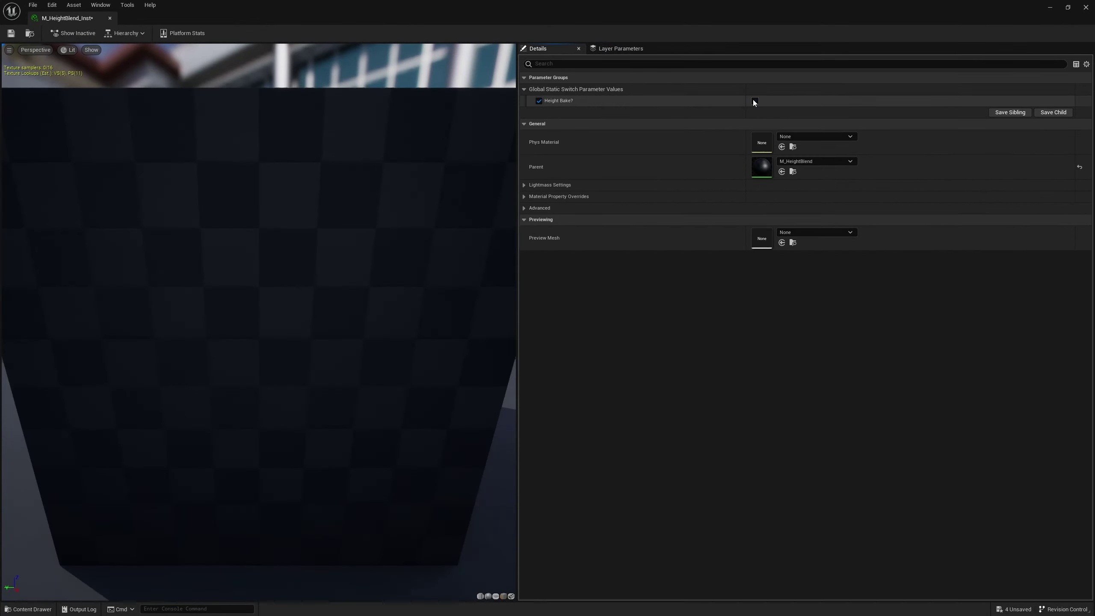
click(8, 37)
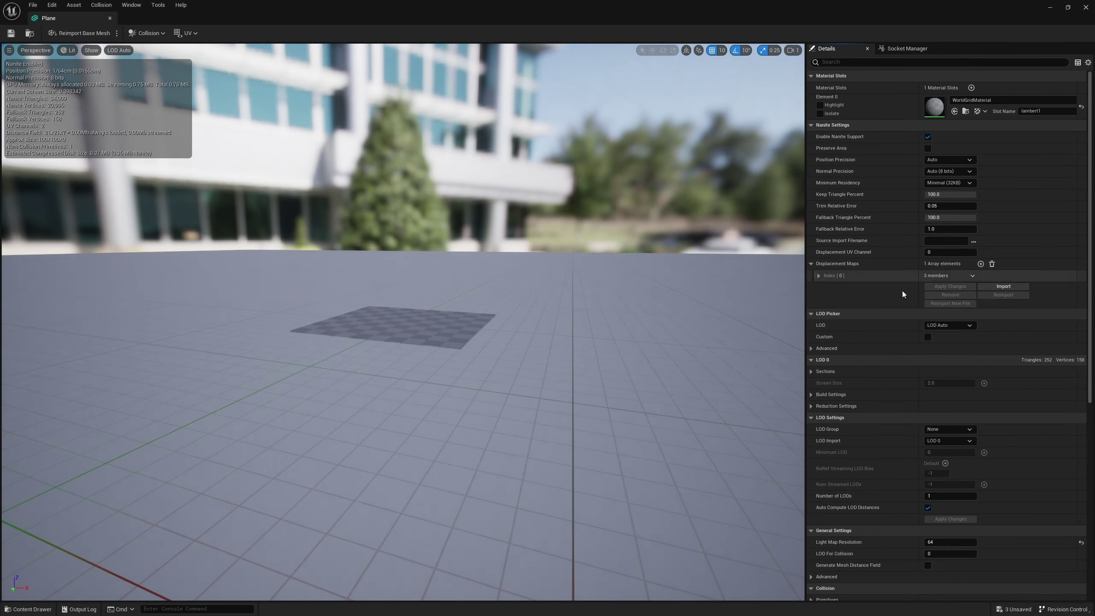
Step: Set the Plane mesh's Displacement Maps Index [0] magnitude to 2.5
click(817, 277)
click(951, 311)
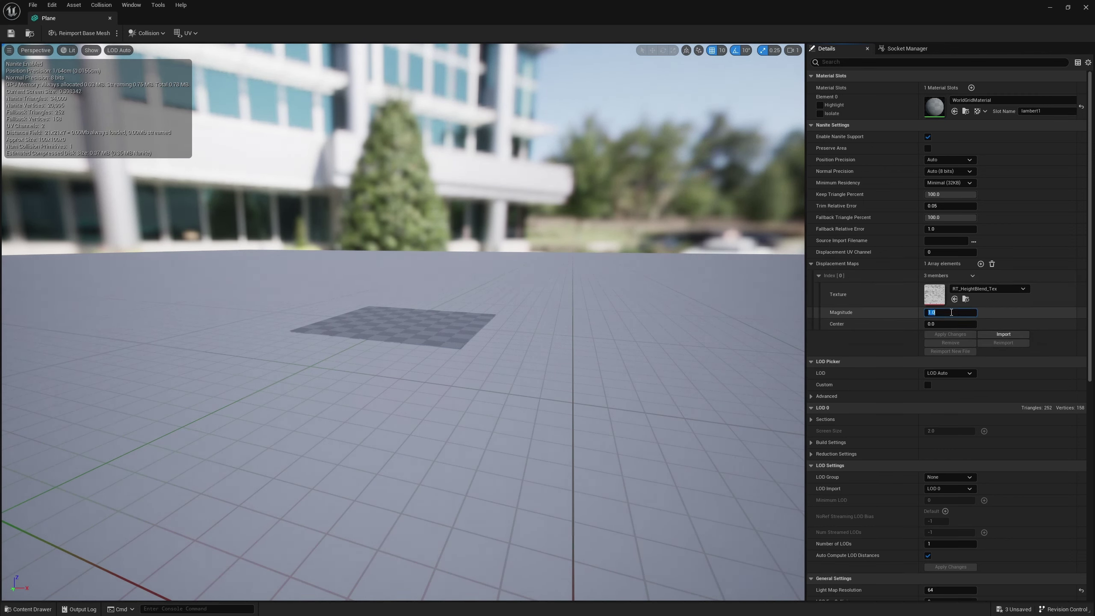
text(2.5)
key(Return)
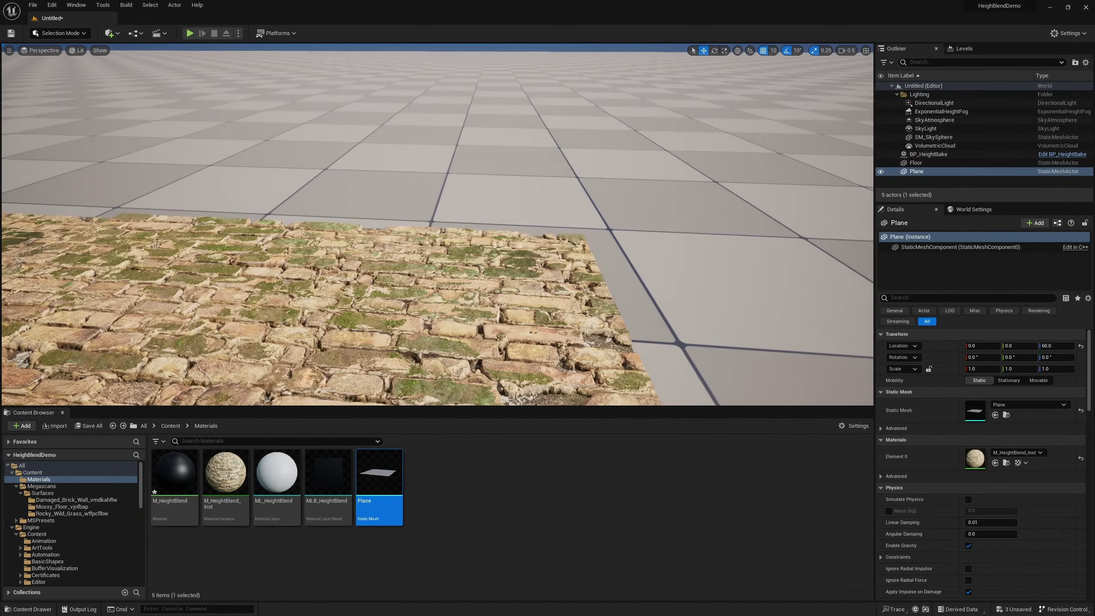
Step: Fly the camera low over the plane to inspect the displaced bricks and mossy gaps
right_drag(437, 224, 421, 229)
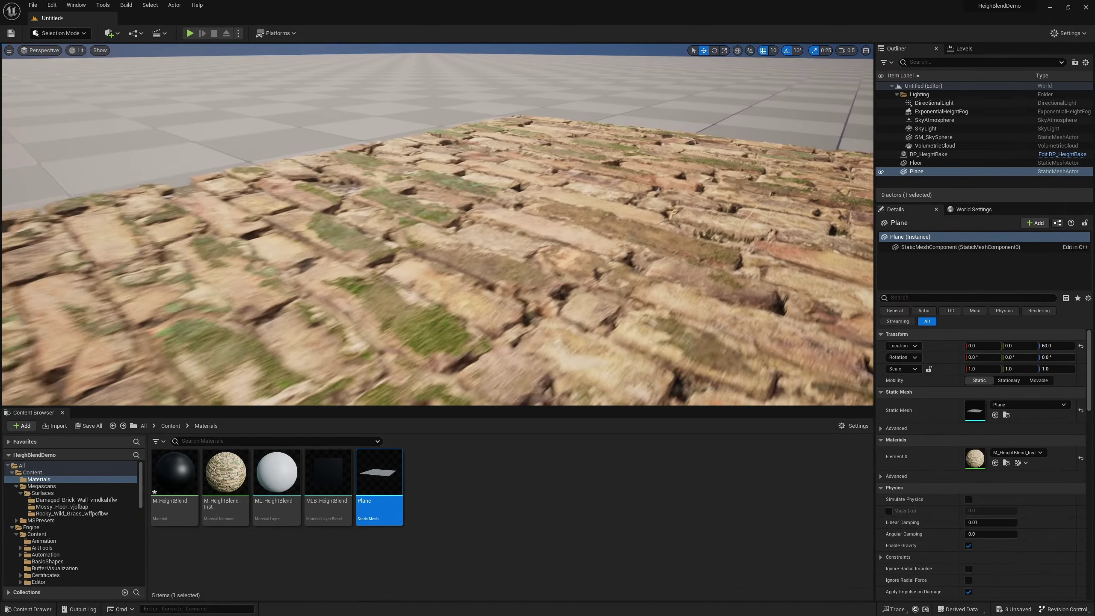
right_drag(532, 264, 532, 263)
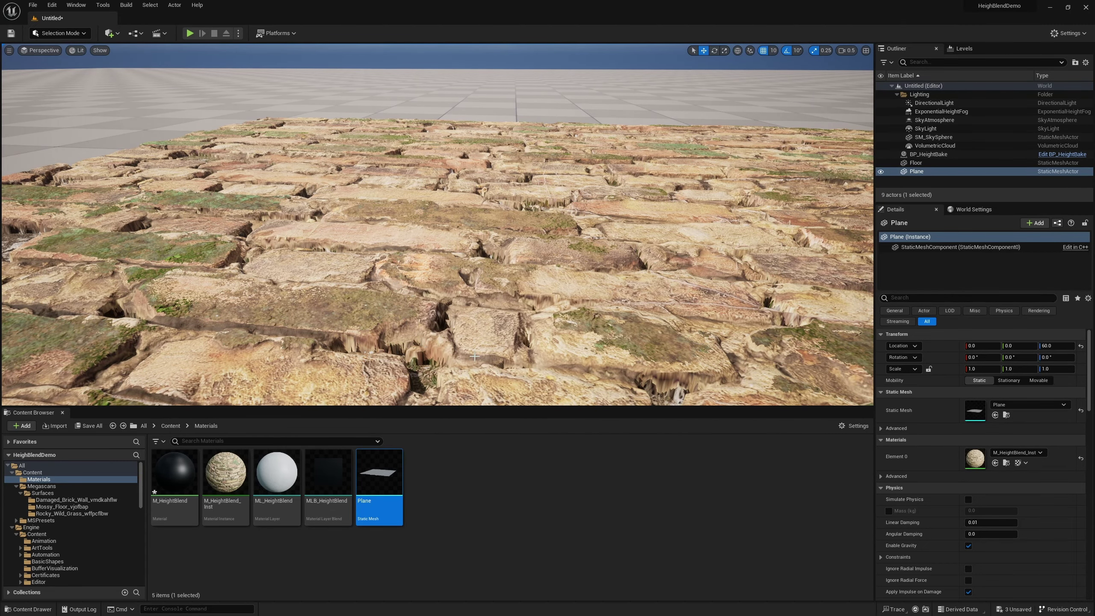
right_drag(652, 338, 652, 338)
right_drag(646, 256, 647, 255)
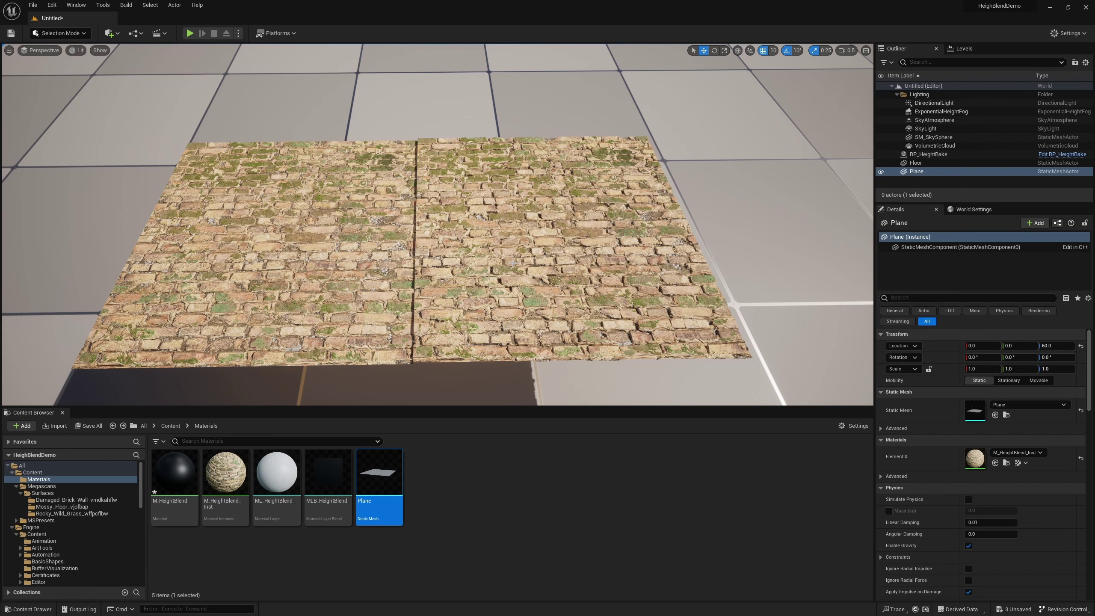
click(1006, 462)
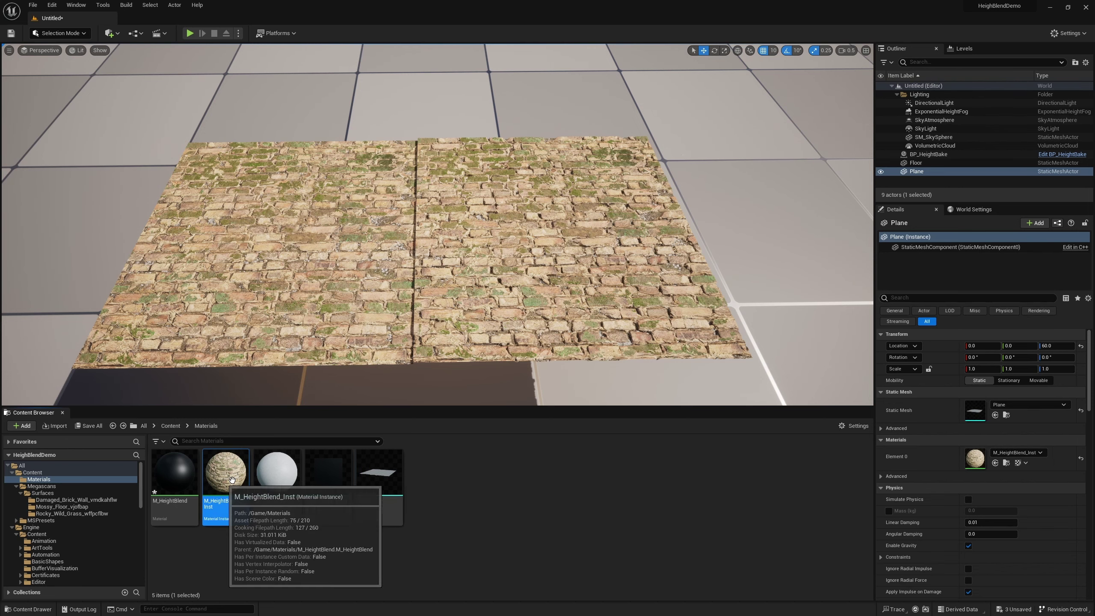
scroll(448, 242, up, 5)
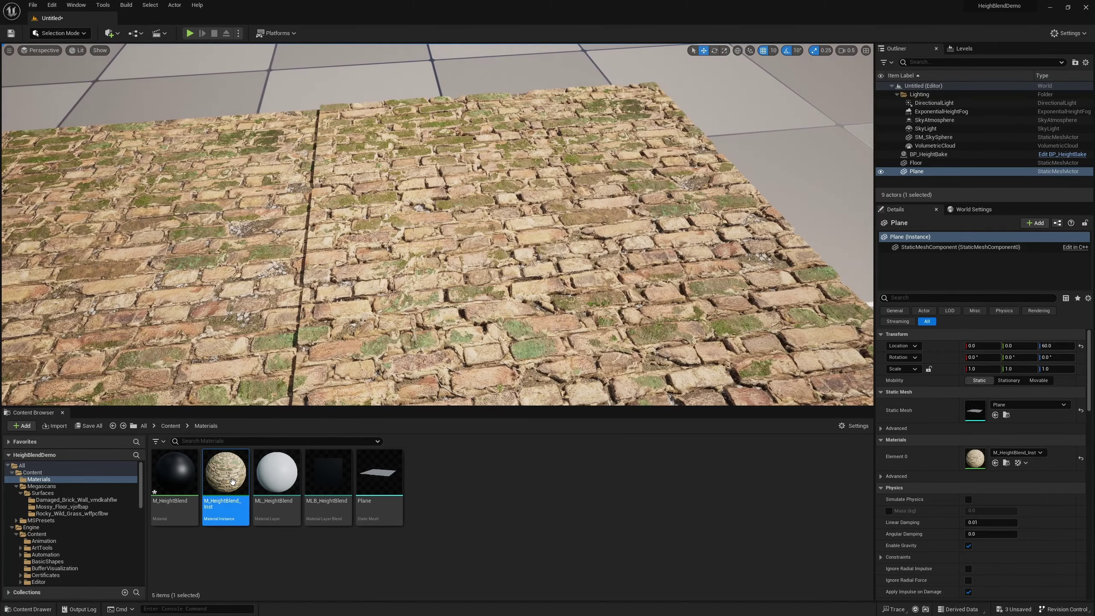
double_click(233, 474)
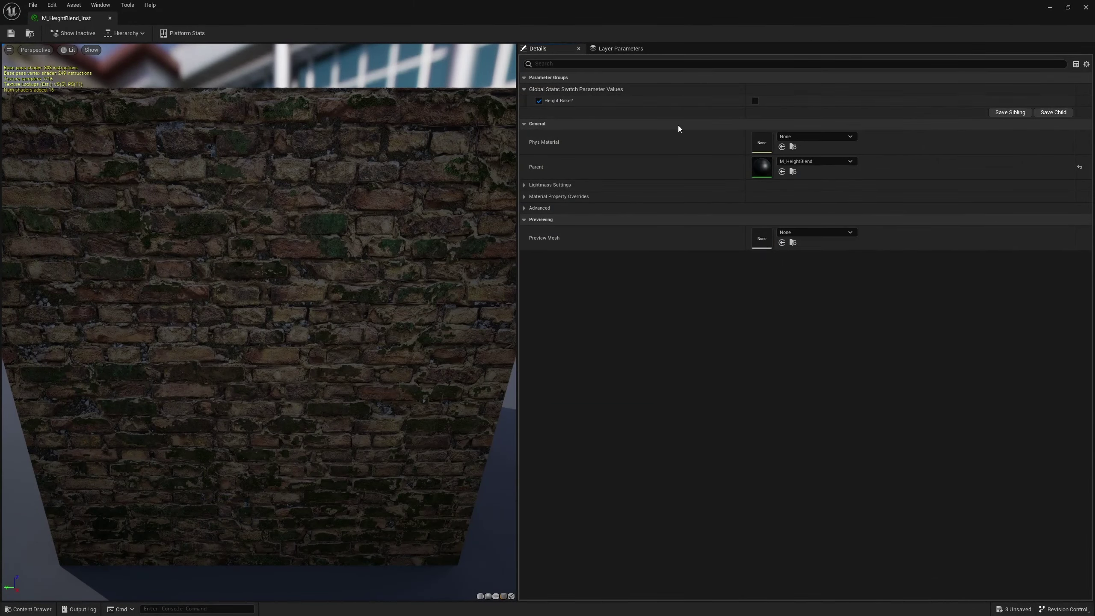
click(618, 49)
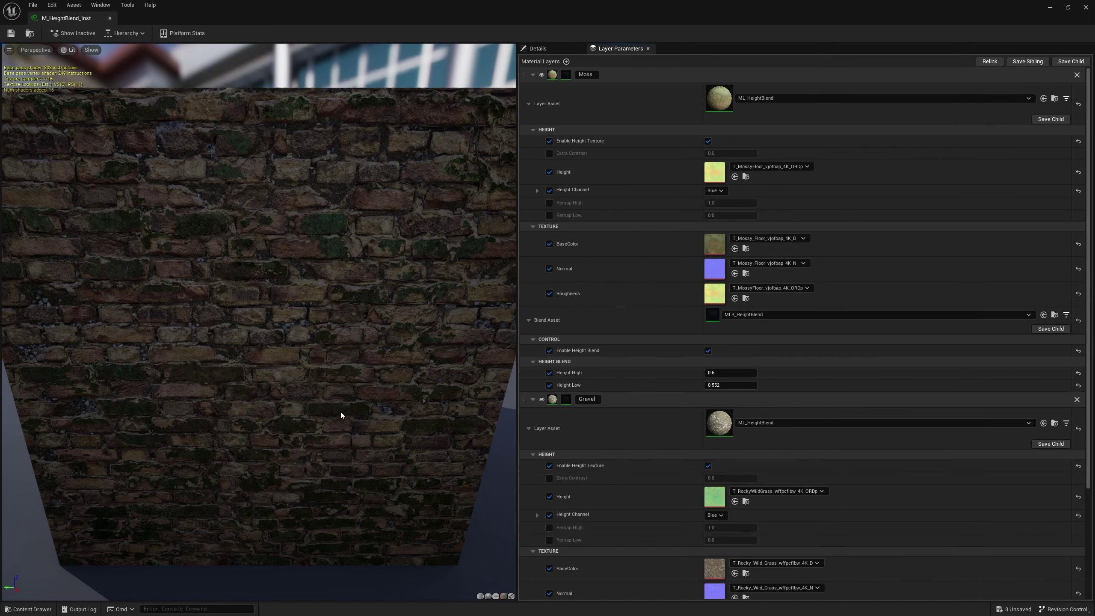
drag(341, 412, 280, 414)
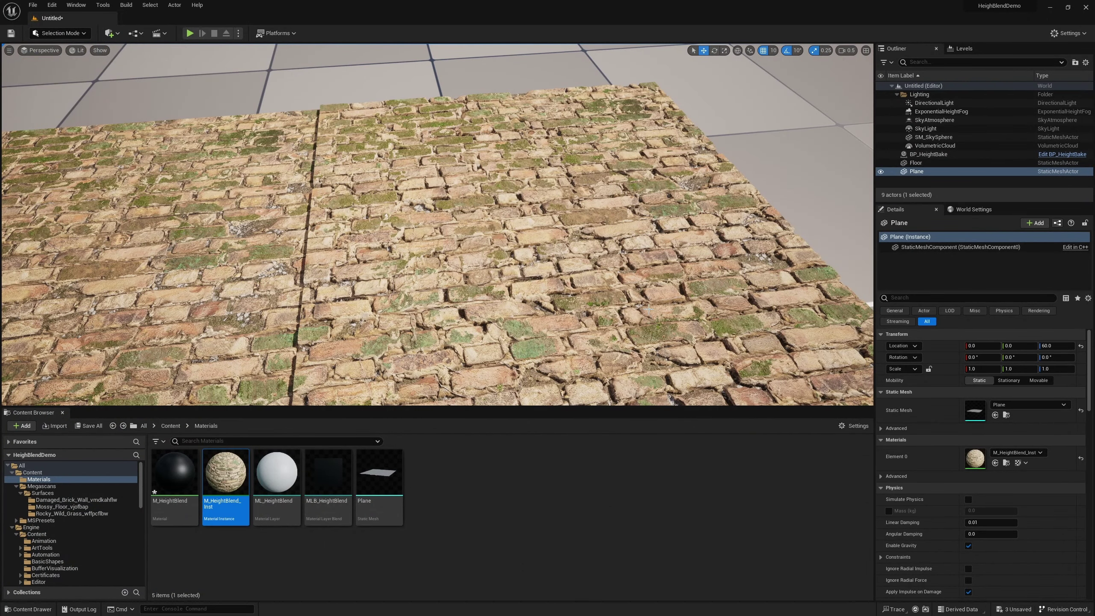
double_click(928, 153)
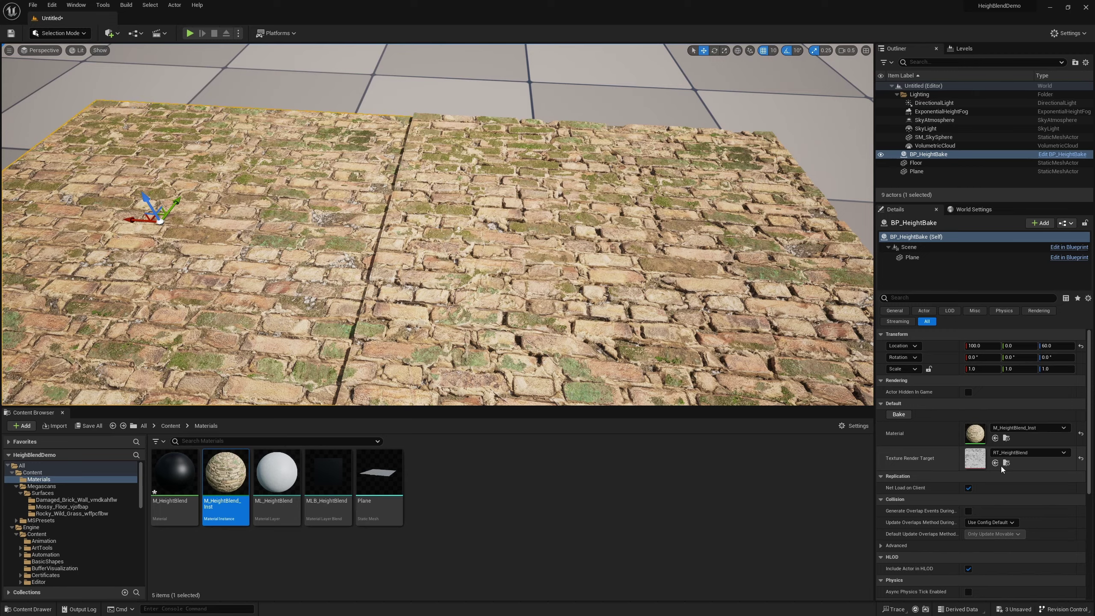
scroll(438, 224, down, 5)
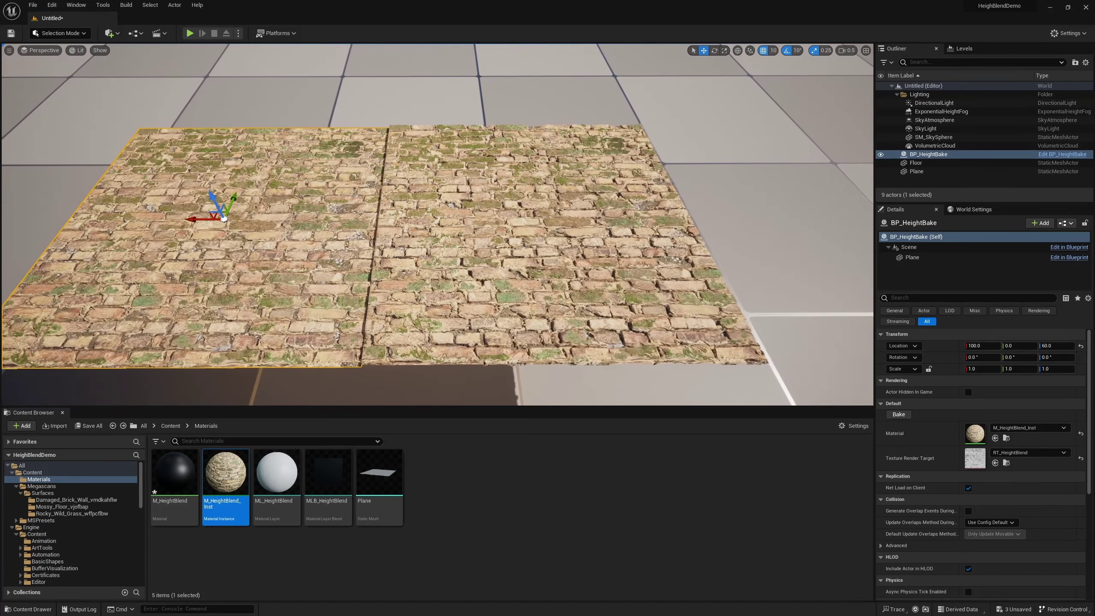
right_drag(438, 224, 416, 185)
Step: Locate BP_HeightBake in the Content Browser and select it with RT_HeightBlend_Tex and RT_HeightBlend
key(Escape)
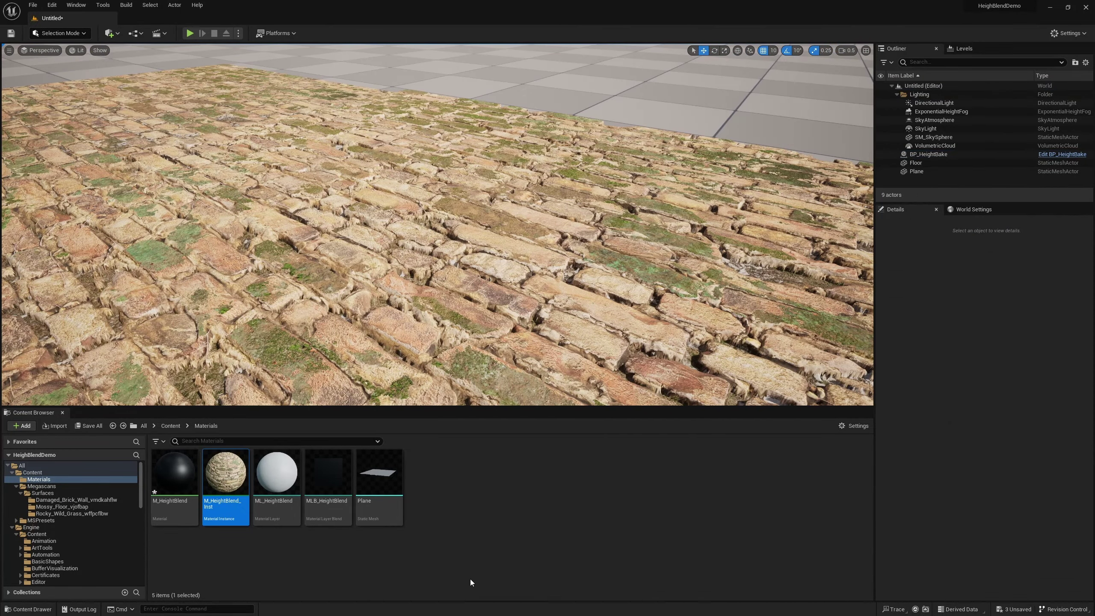
click(193, 153)
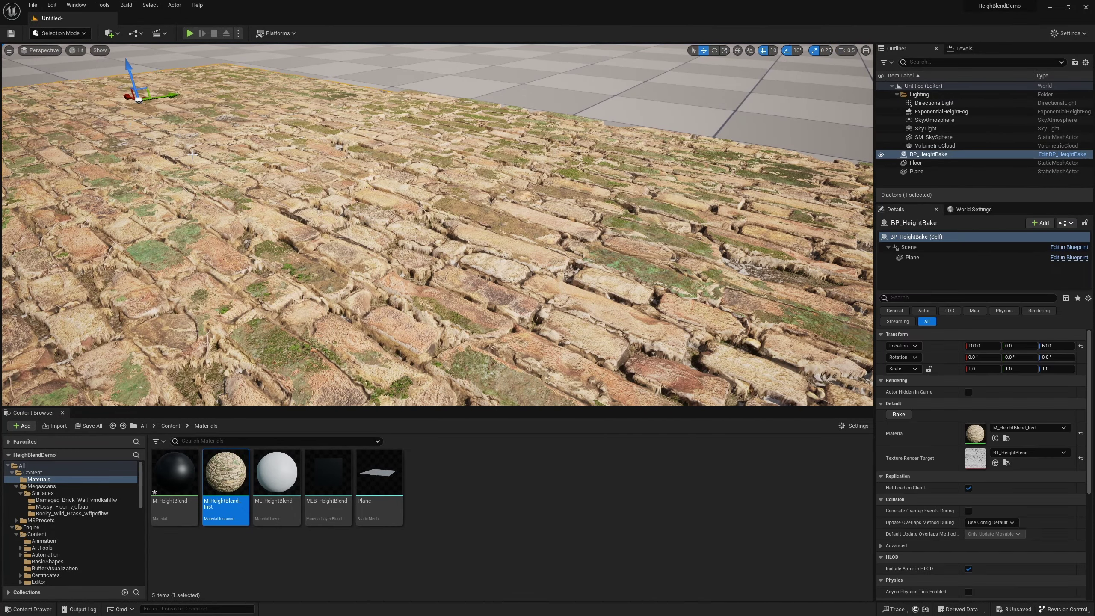
key(ctrl+b)
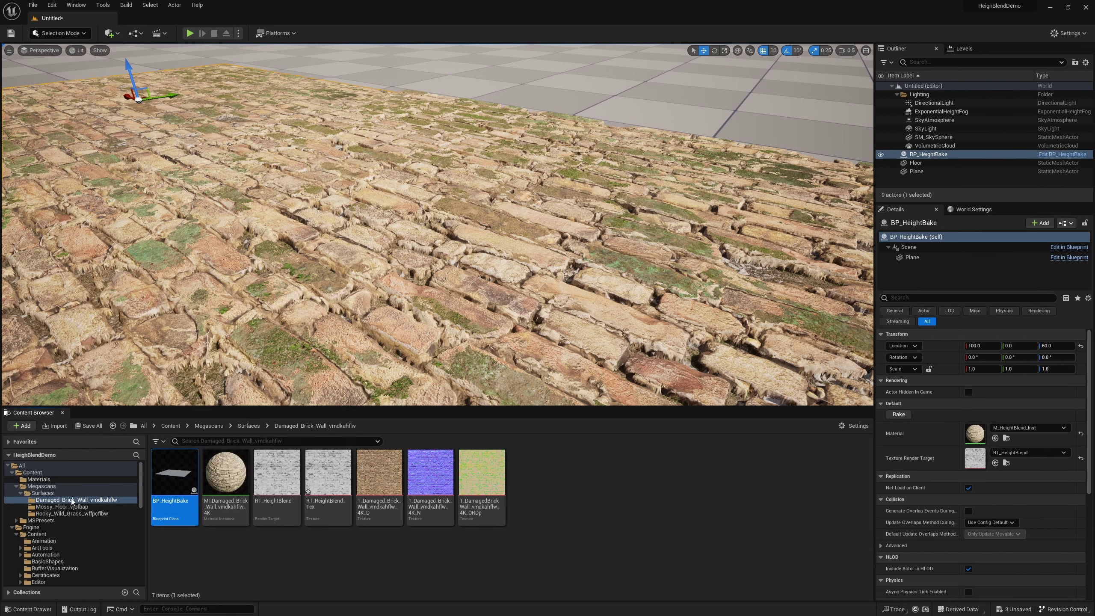
ctrl+click(328, 478)
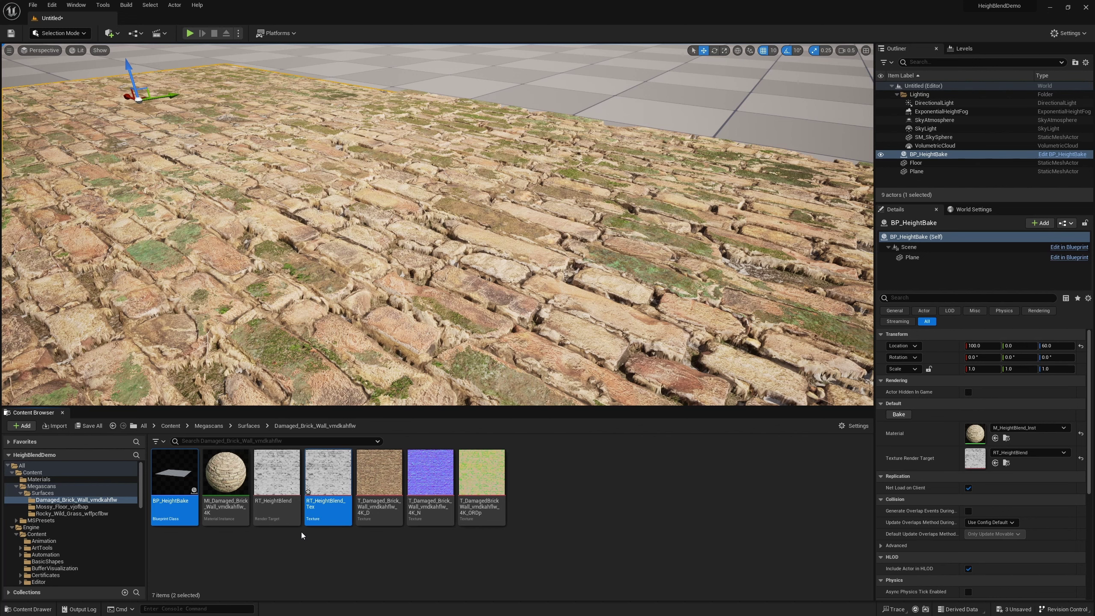
ctrl+click(276, 479)
Step: Move the three selected assets into the Materials folder and check them there
drag(173, 487, 41, 479)
click(46, 485)
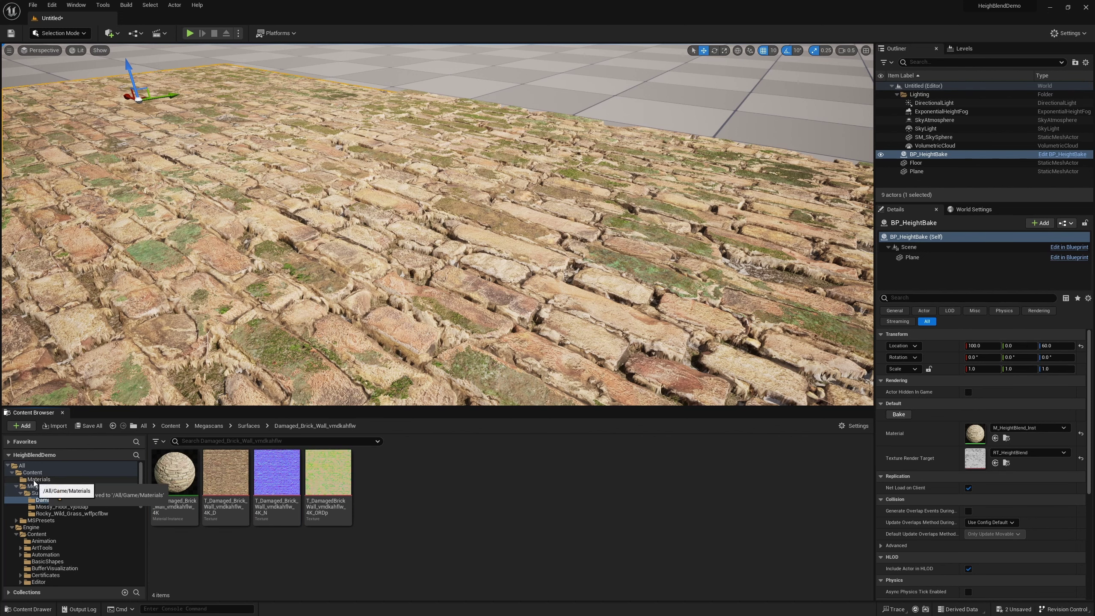
click(44, 479)
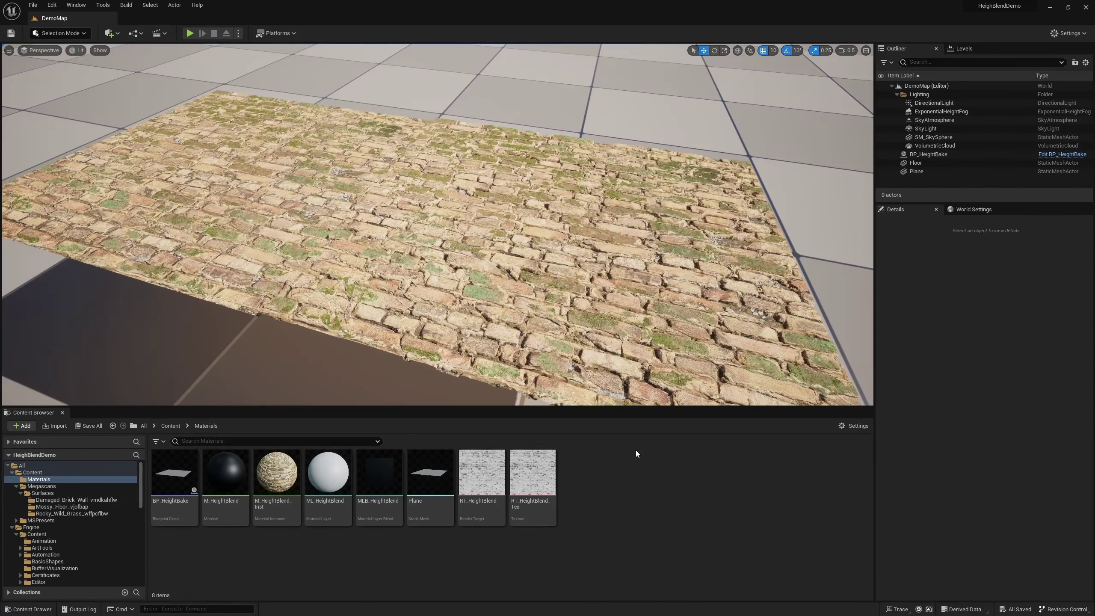
right_drag(633, 379, 634, 379)
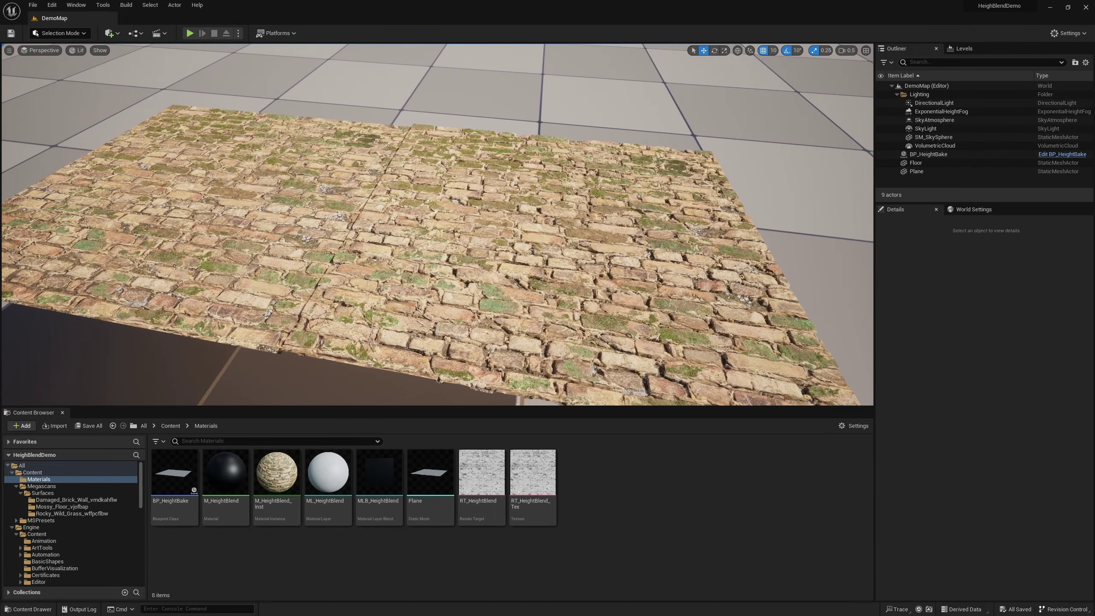